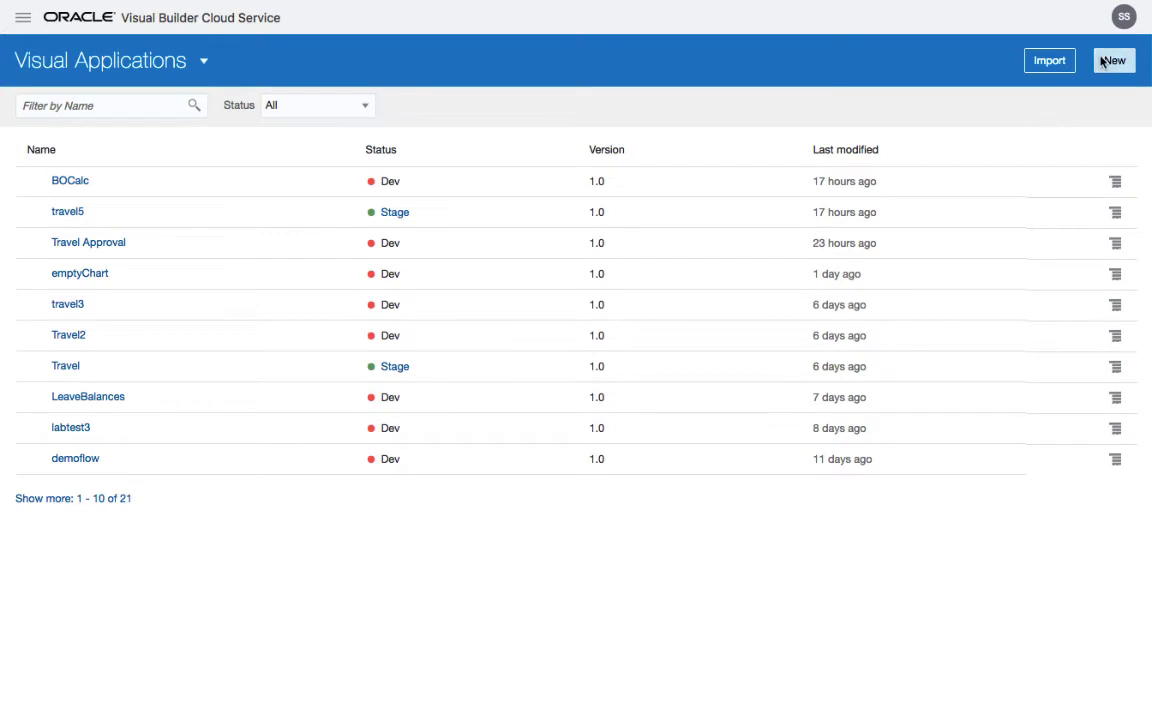
Create a new visual application named Mobile Travel with the ID mobile_travel
left_click(565, 258)
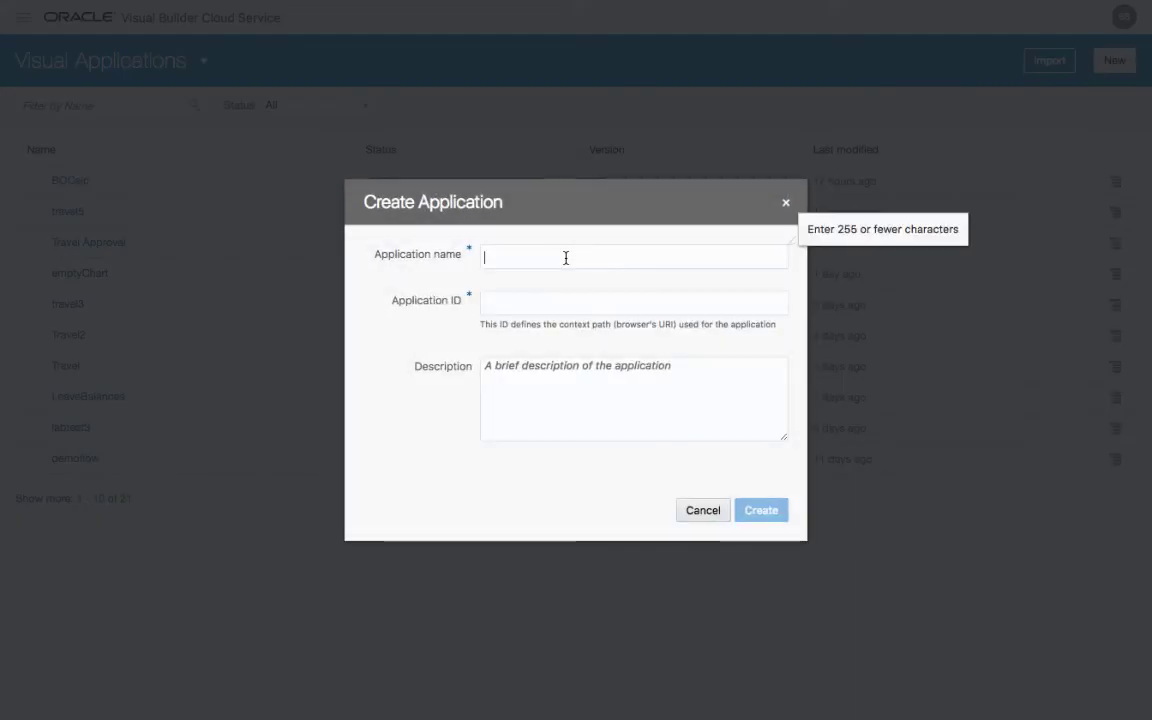
type("Mobile Travel")
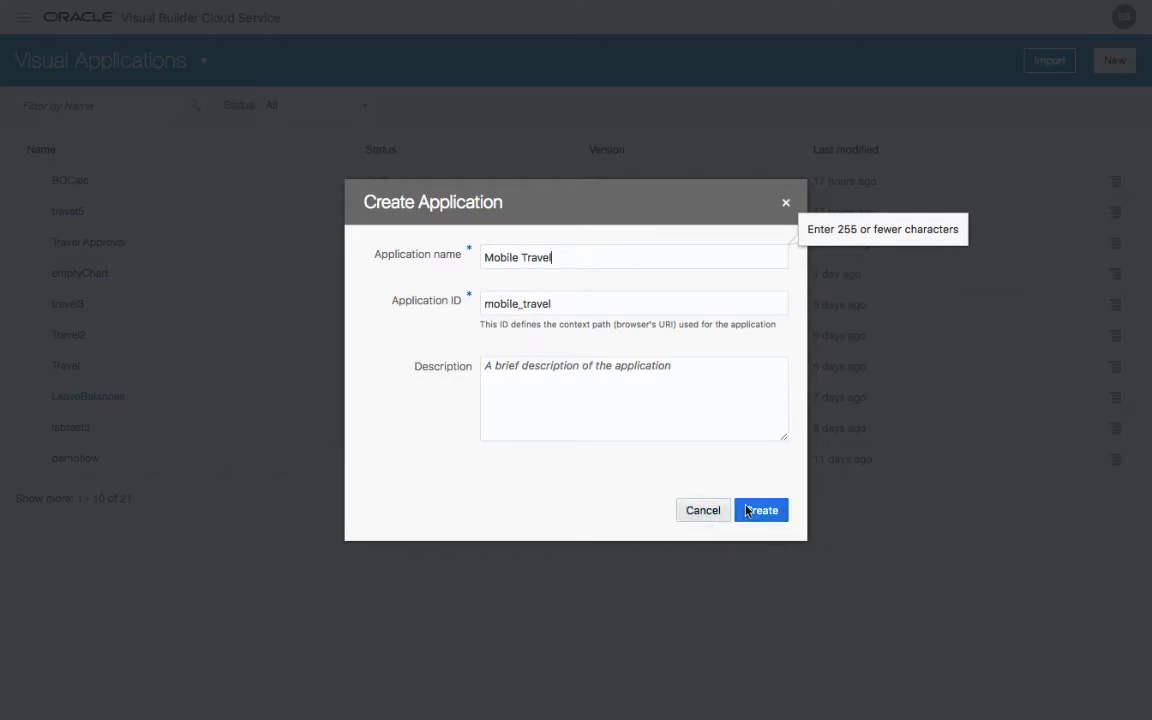
left_click(745, 509)
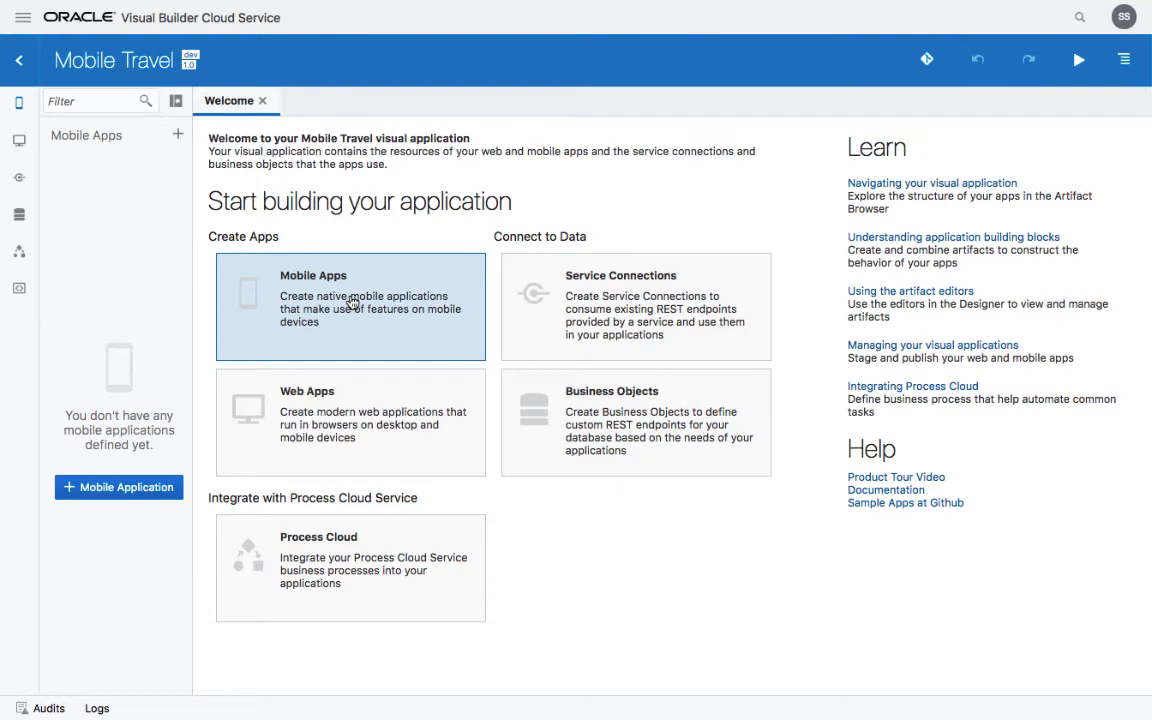
Start a business object import in the Data Manager and upload Flights.xlsx from the Demos folder as its source
left_click(553, 425)
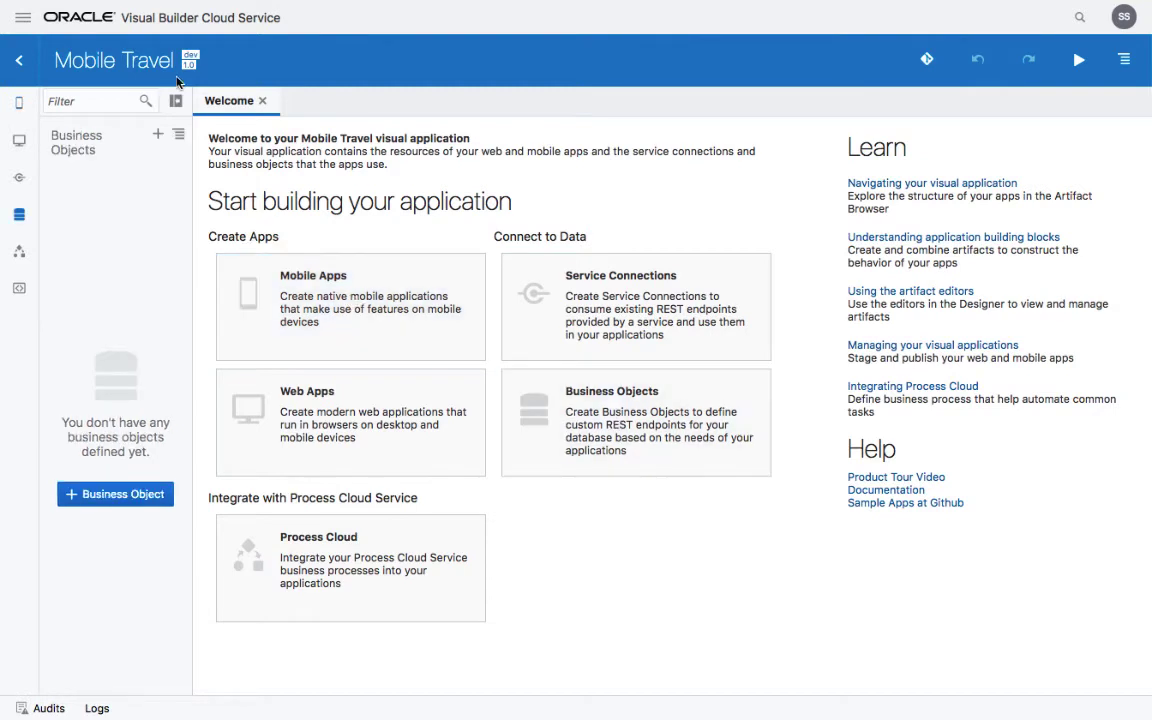
left_click(178, 134)
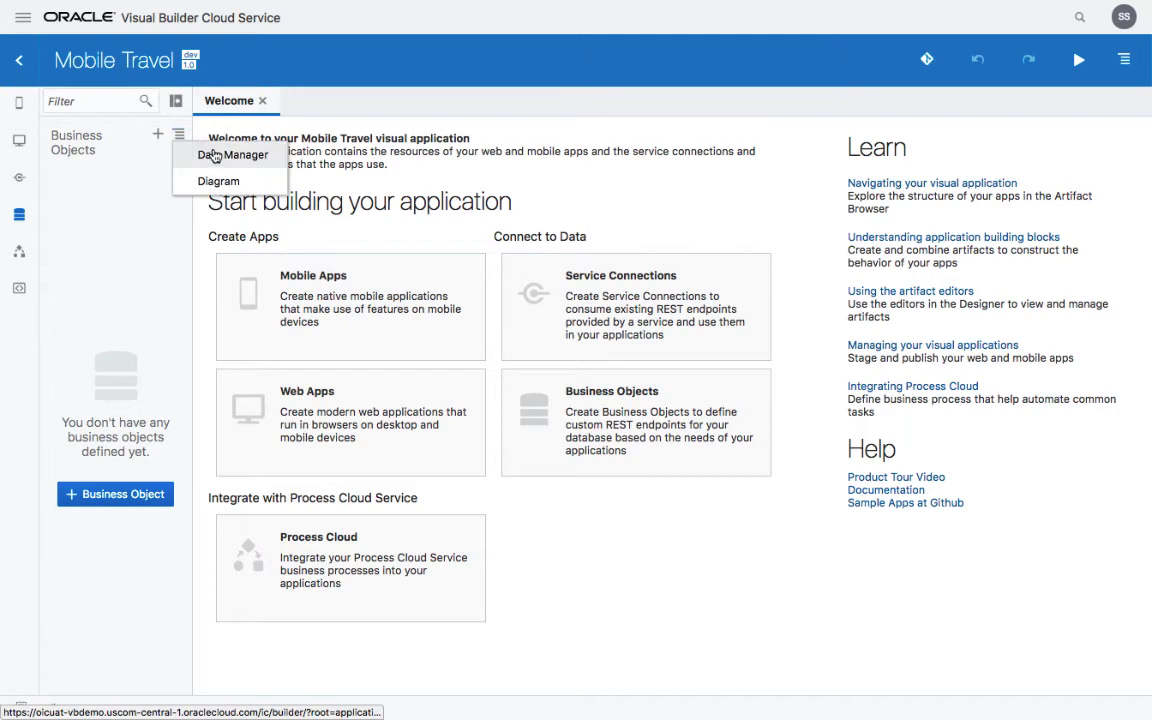
left_click(214, 156)
left_click(522, 548)
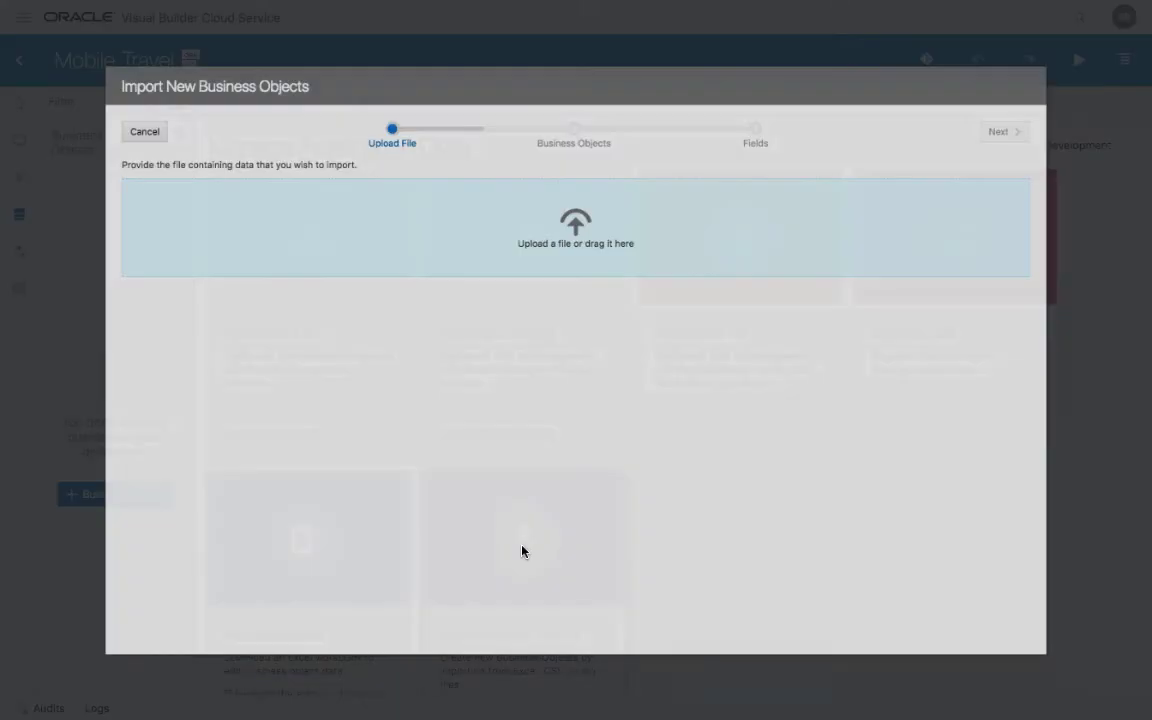
left_click(565, 201)
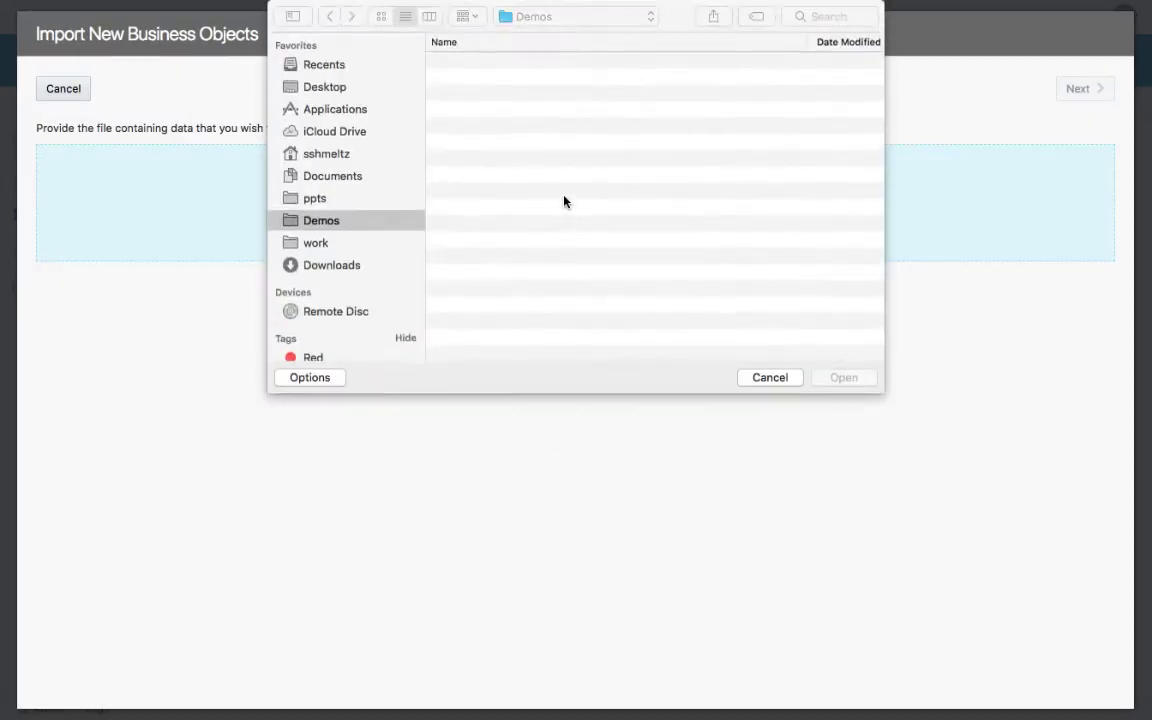
left_click(517, 112)
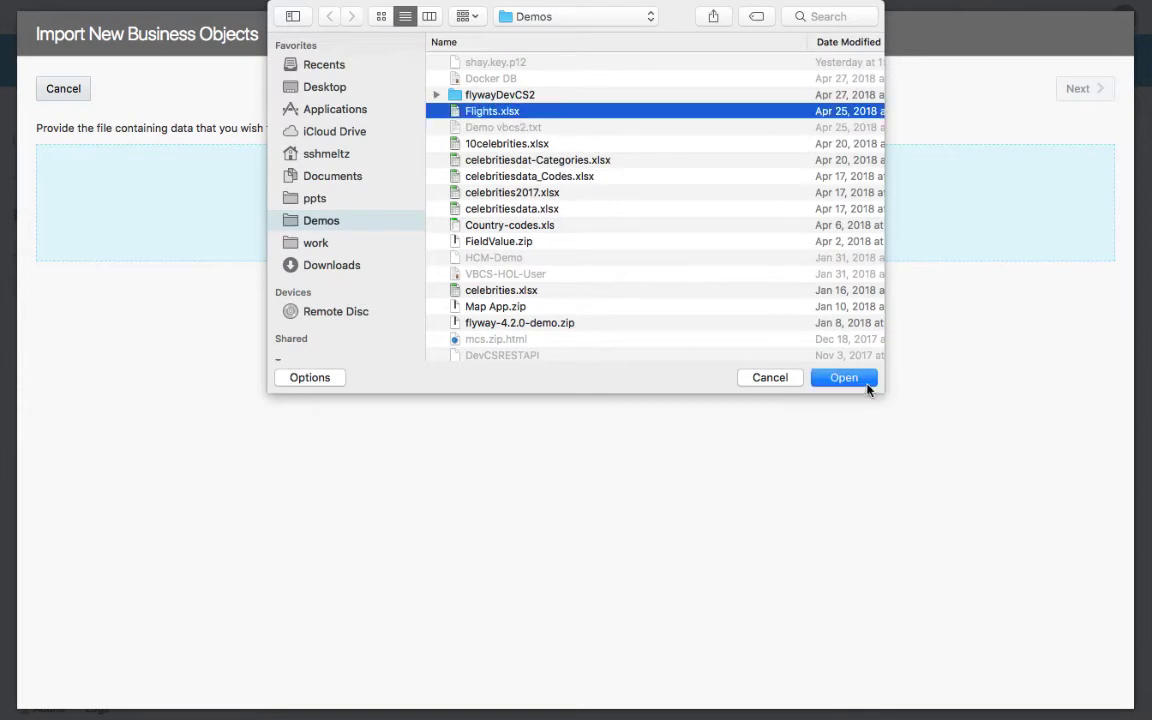
left_click(848, 380)
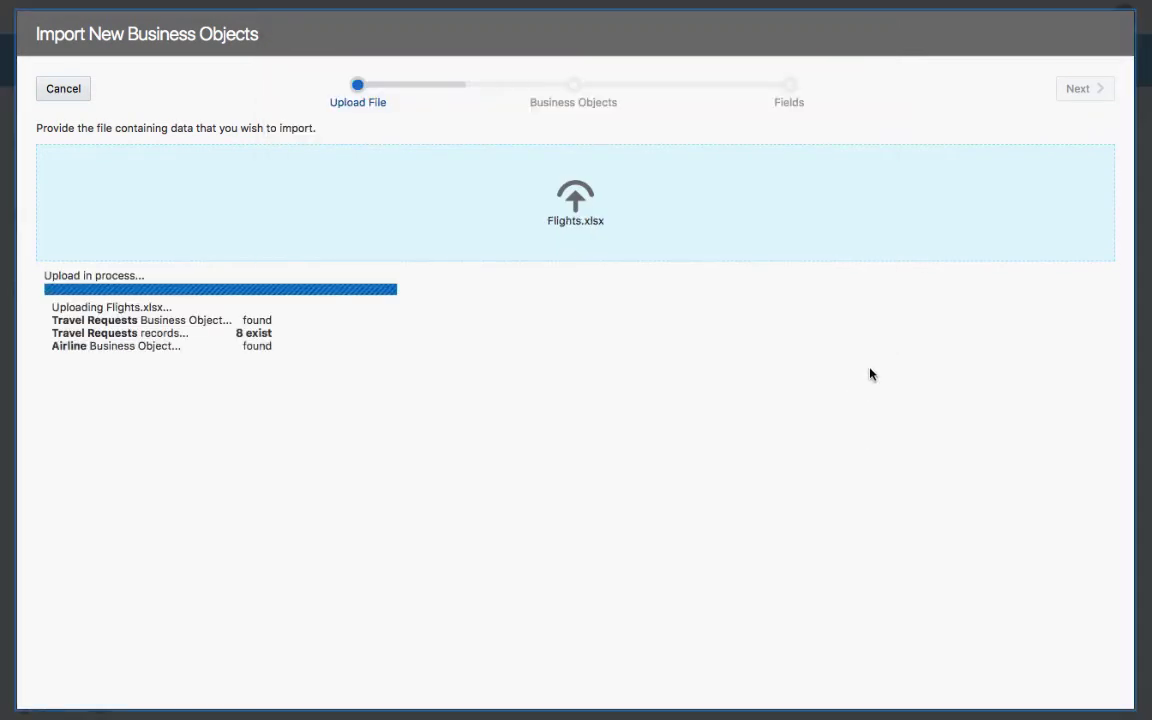
left_click(1088, 88)
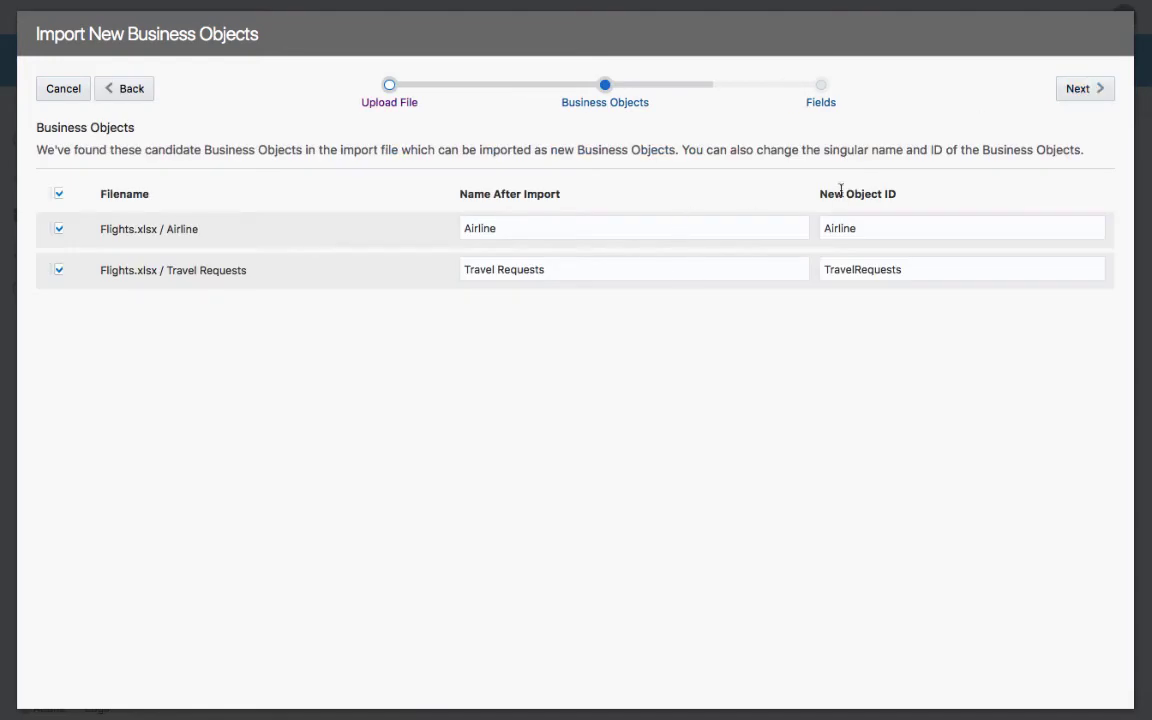
Import both Airline and Travel Requests as business objects, with the date1 field of Travel Requests set to the Date type
left_click(1100, 90)
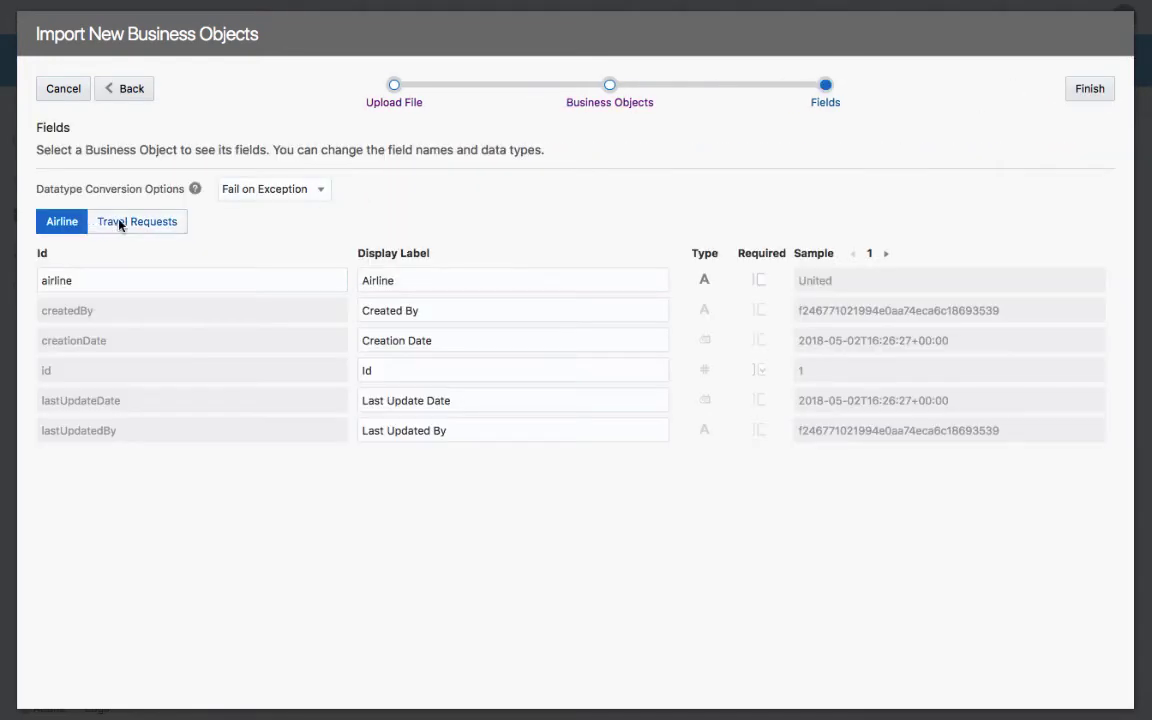
left_click(116, 224)
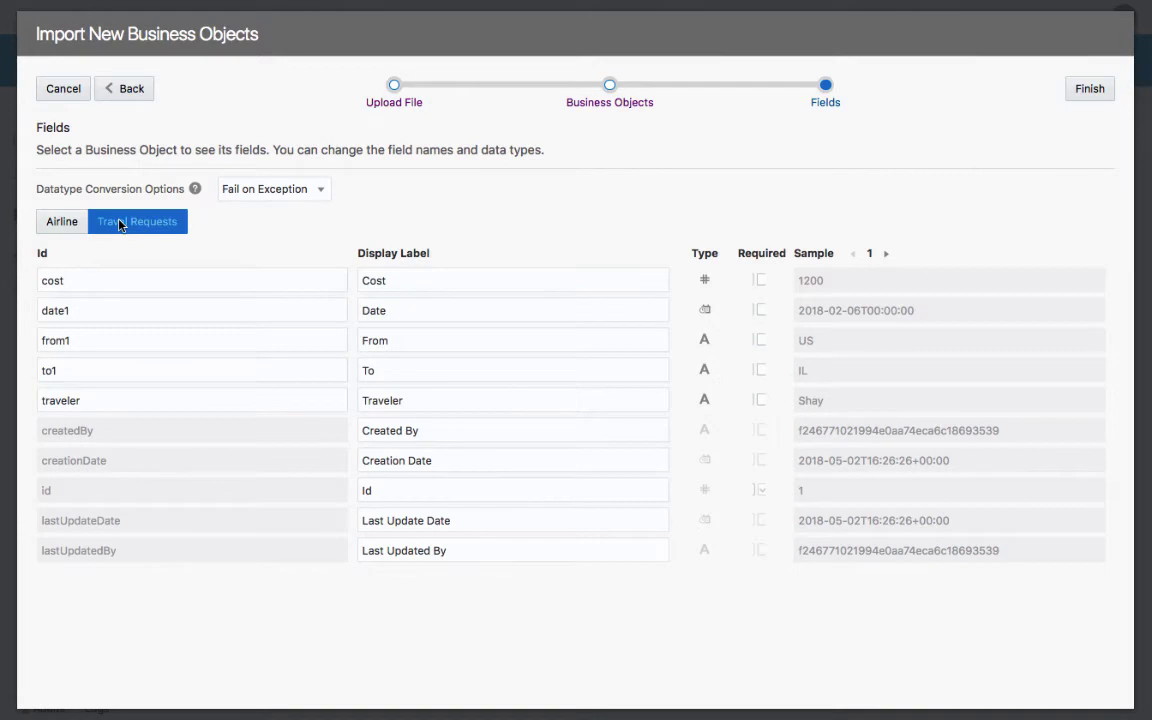
left_click(705, 310)
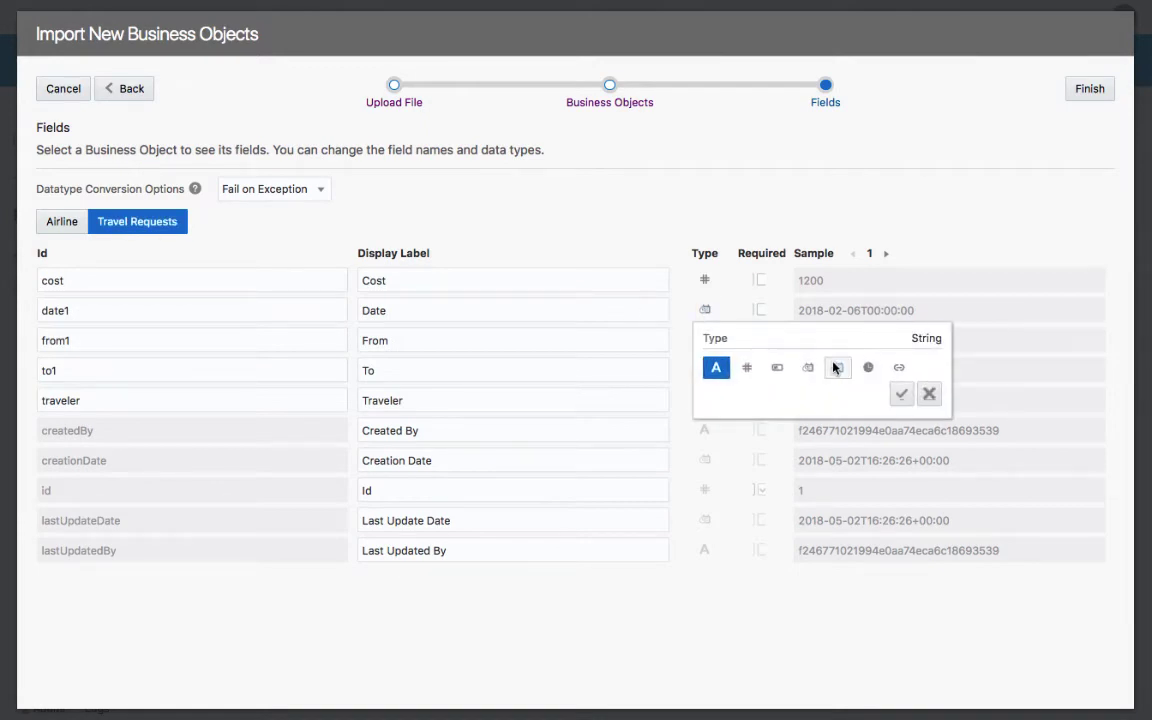
left_click(836, 368)
left_click(902, 394)
left_click(1090, 88)
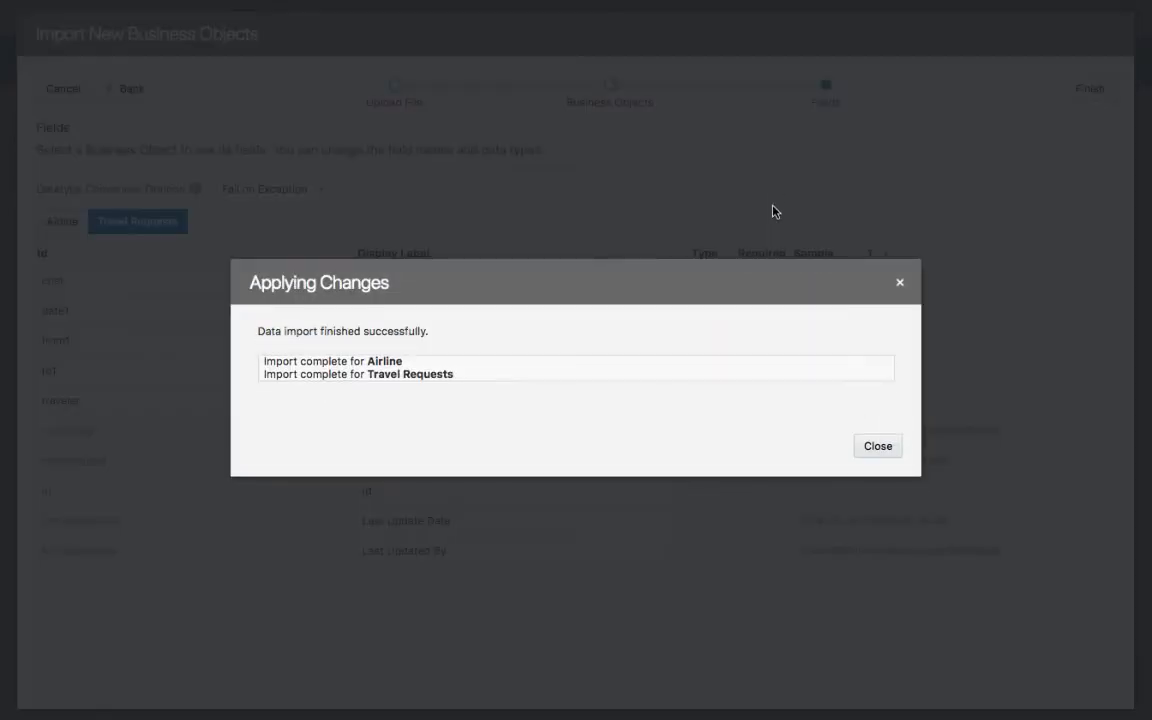
left_click(876, 446)
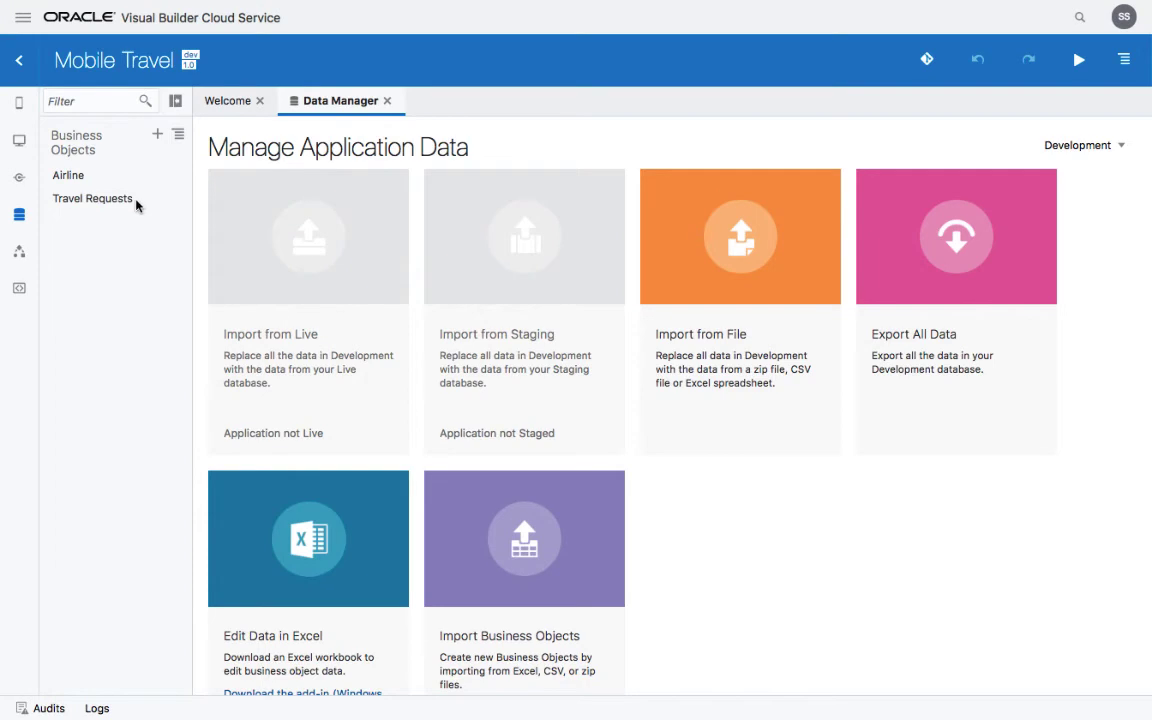
Add a Boolean field labelled Approved to the Travel Requests business object
left_click(90, 198)
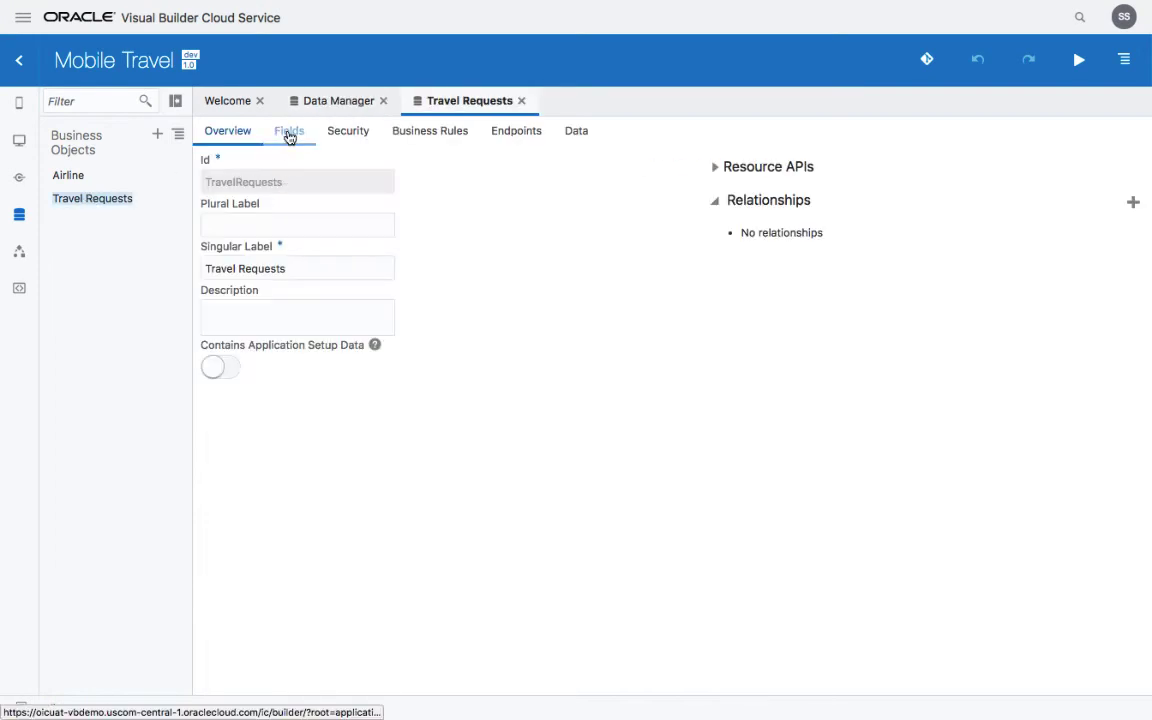
left_click(289, 134)
left_click(388, 167)
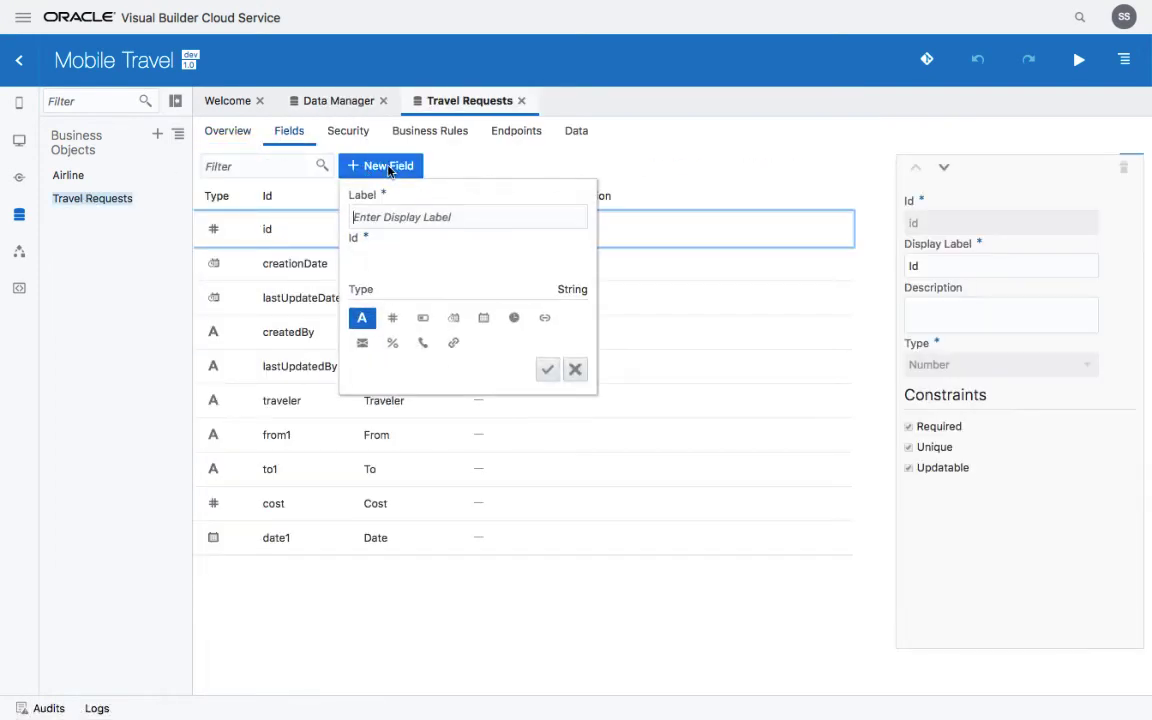
type("Approved")
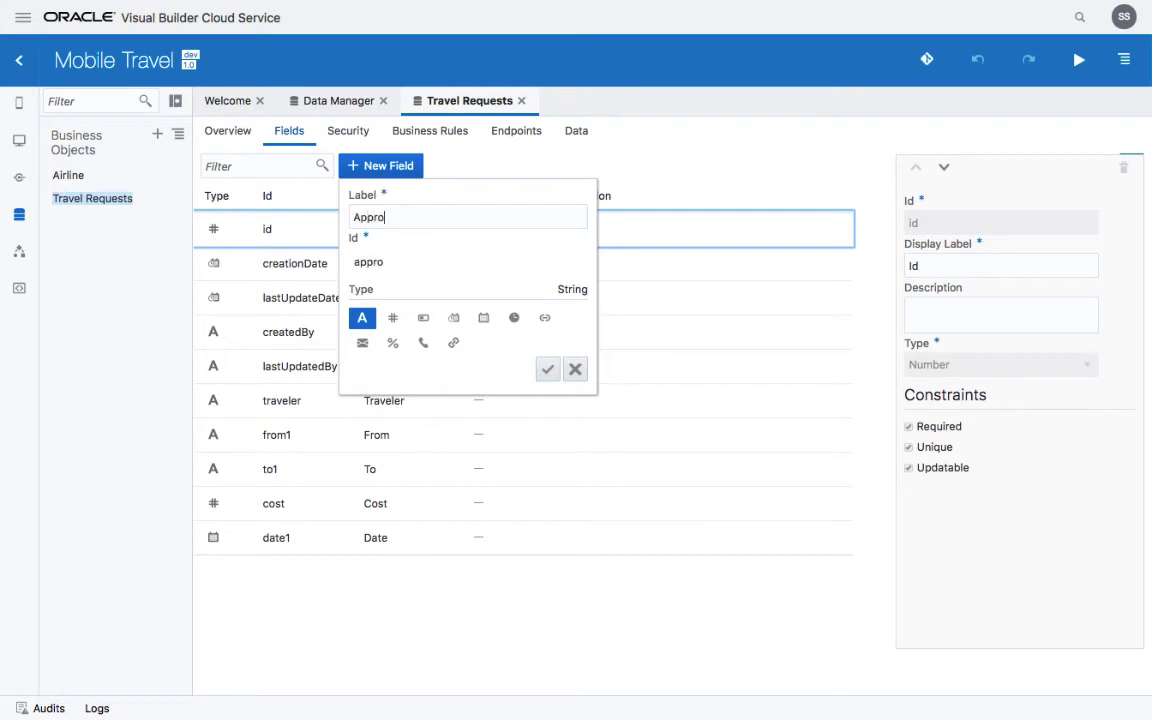
left_click(423, 317)
left_click(547, 370)
Add a Reference field labelled Airline to Travel Requests, pointing to the Airline business object with Airline as default display field
left_click(408, 172)
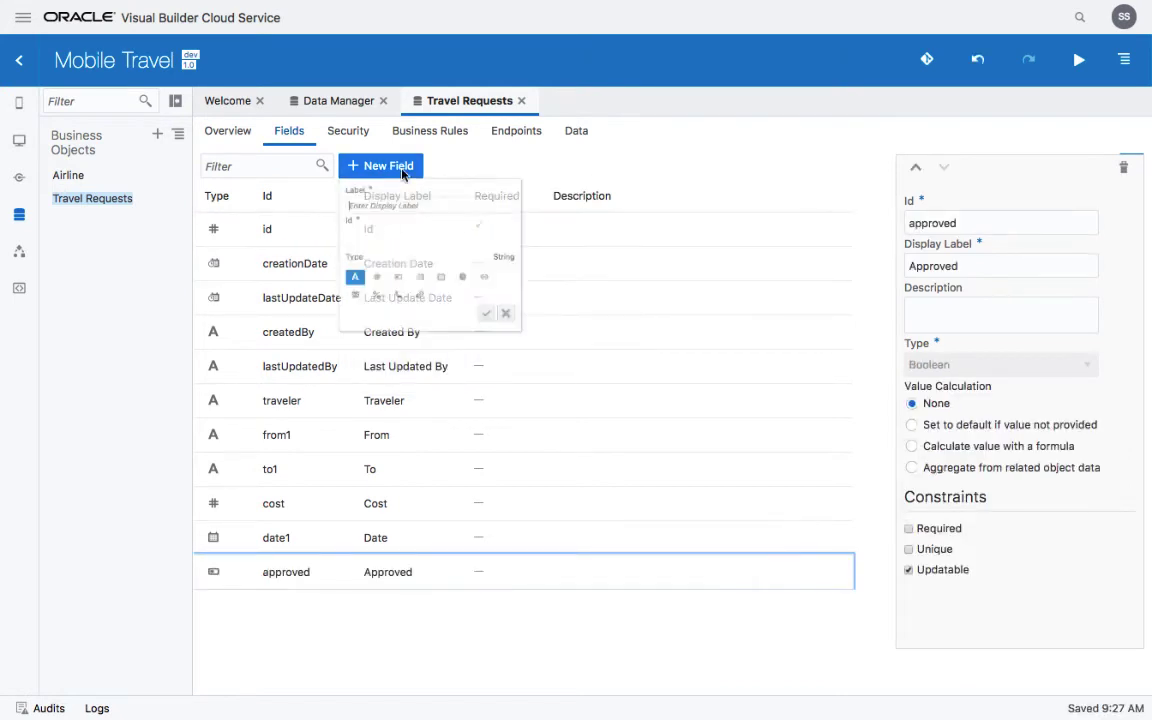
type("Airline")
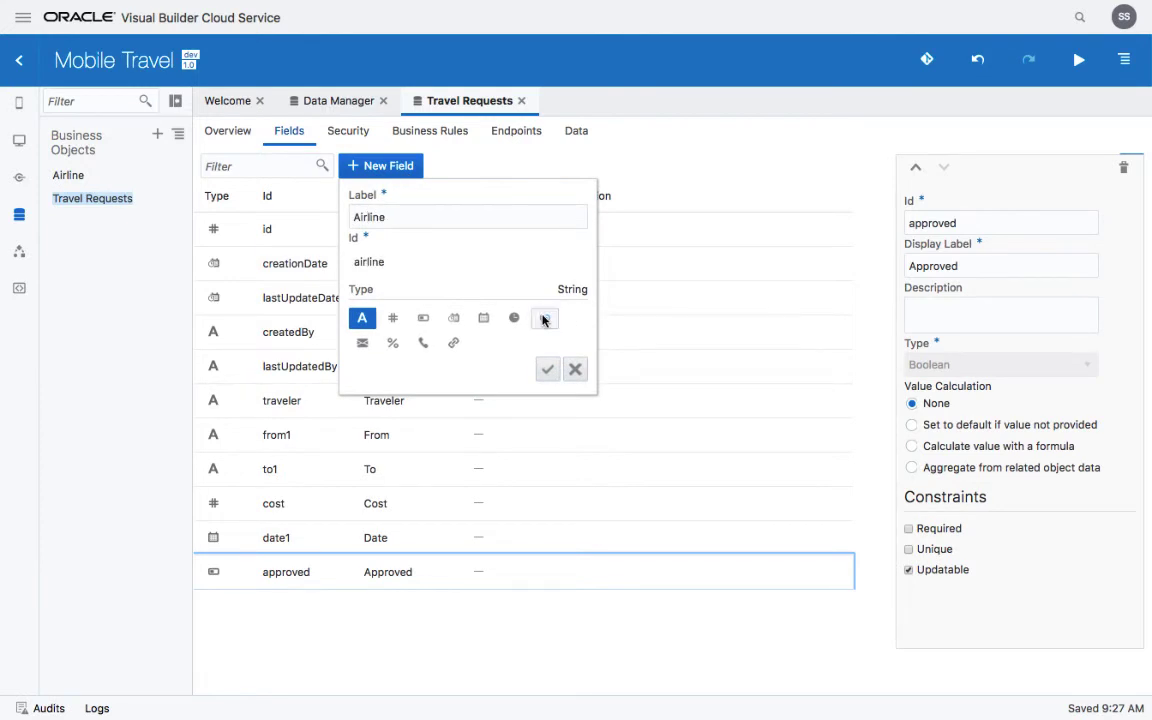
left_click(544, 318)
left_click(520, 393)
left_click(496, 410)
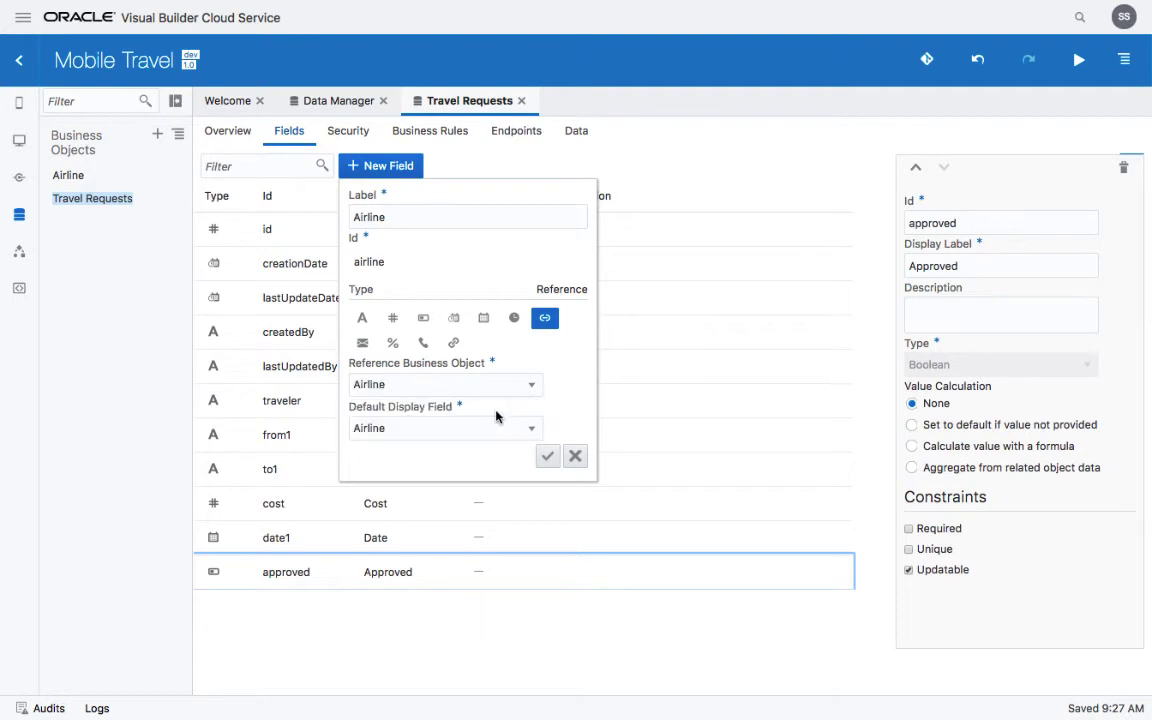
left_click(546, 458)
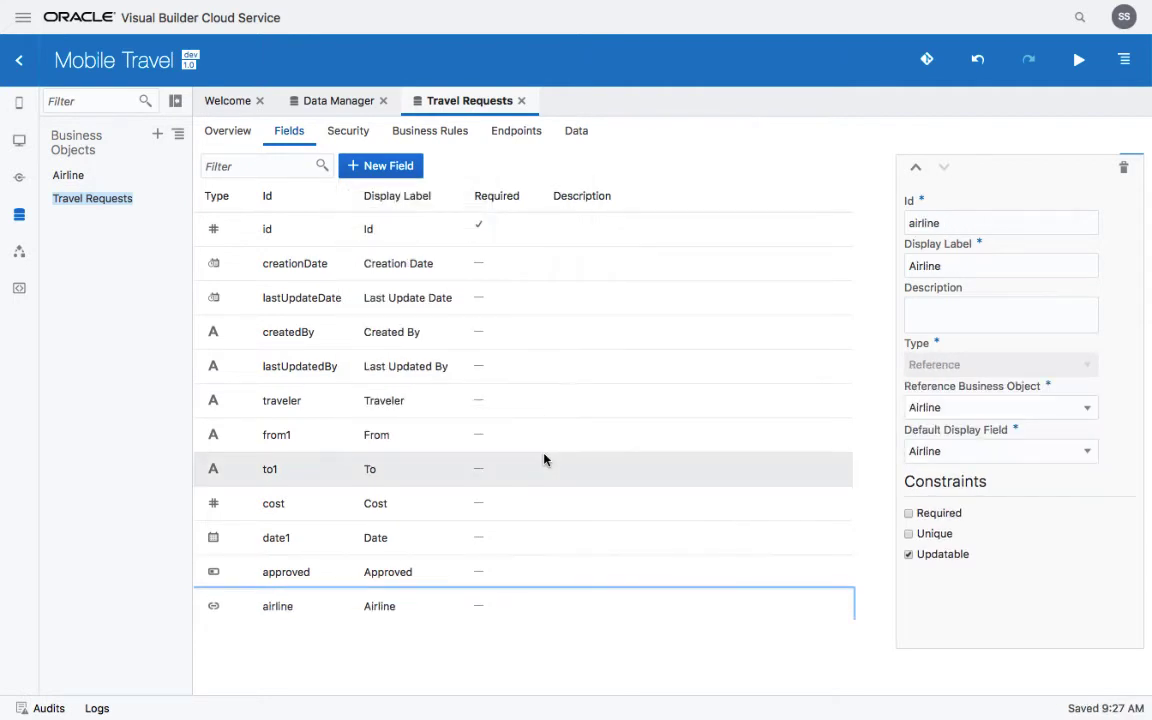
Set the Approved field of Travel Requests to default to false when no value is provided
left_click(447, 571)
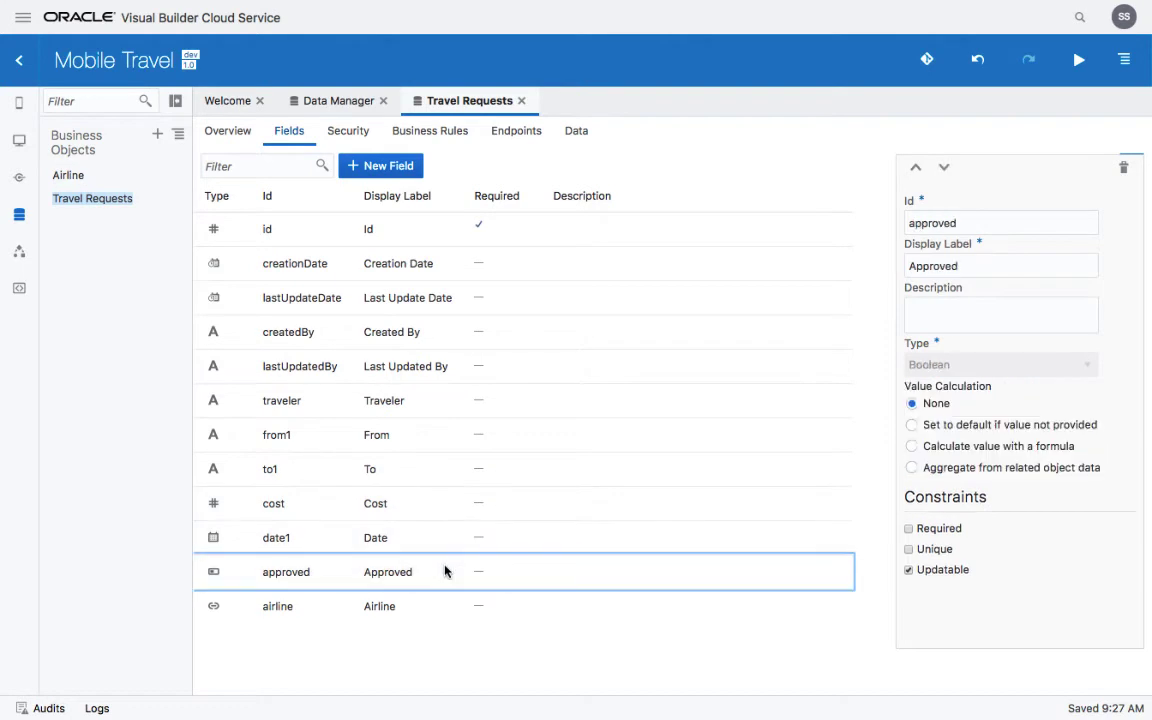
left_click(1023, 429)
left_click(972, 500)
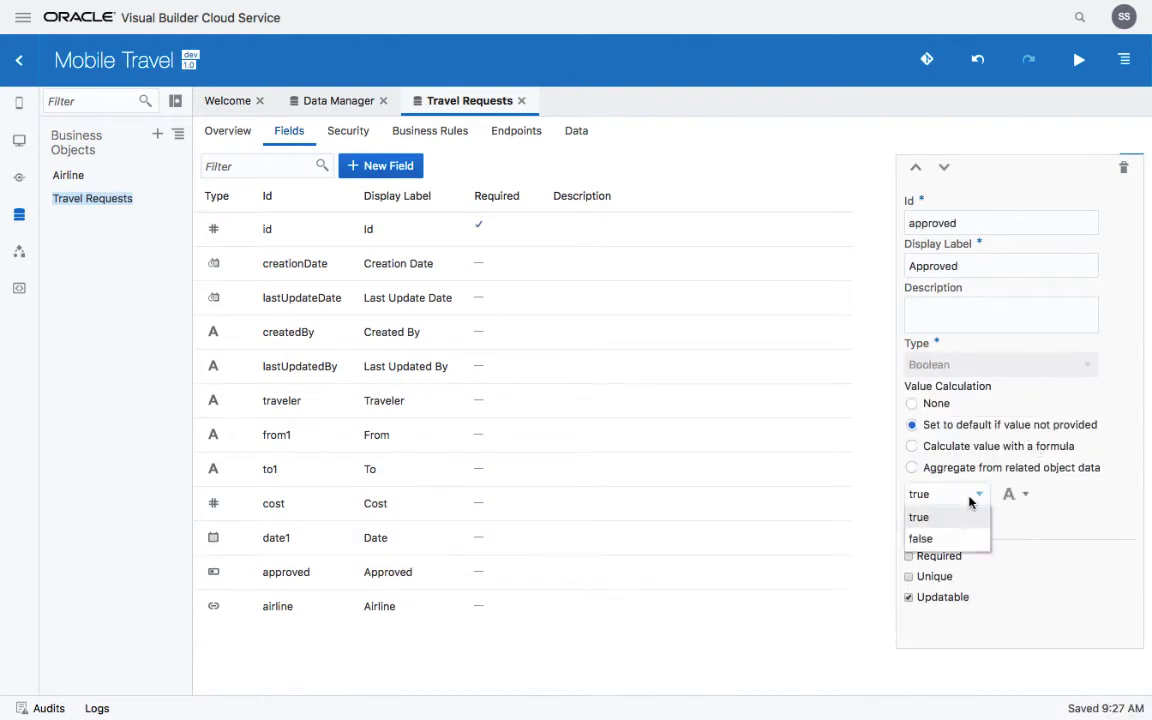
left_click(925, 538)
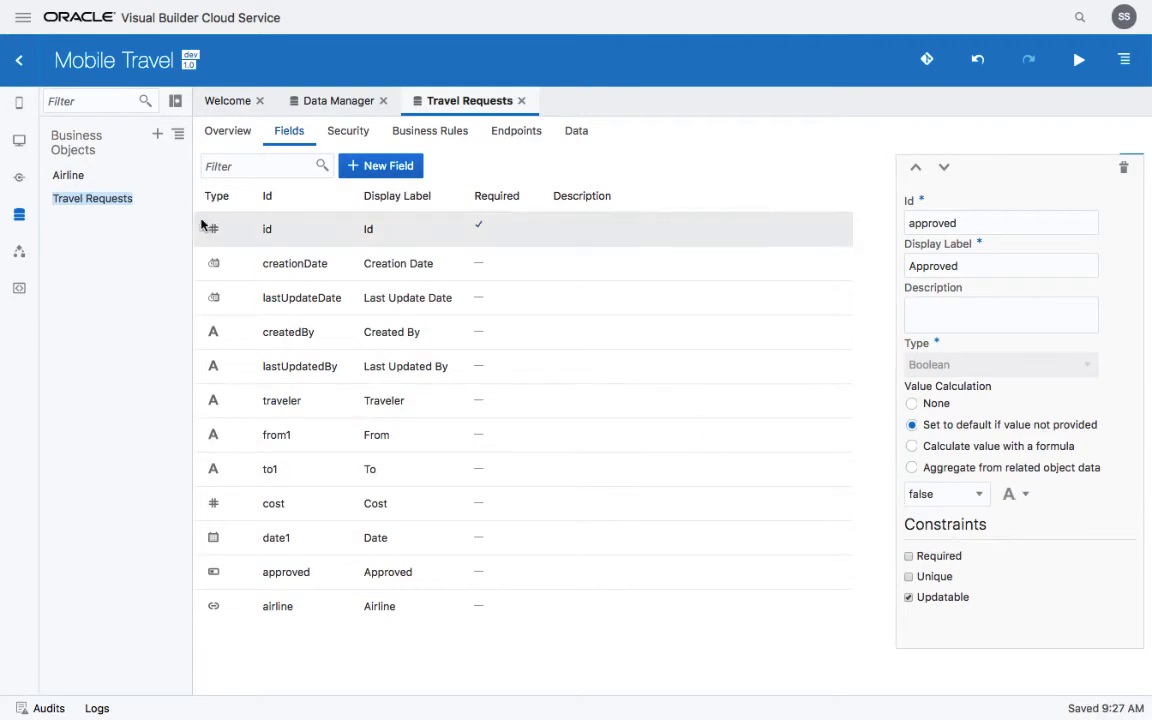
Add a Number field labelled Total Cost to the Airline business object
left_click(69, 175)
left_click(282, 132)
left_click(402, 170)
type("Total Cost")
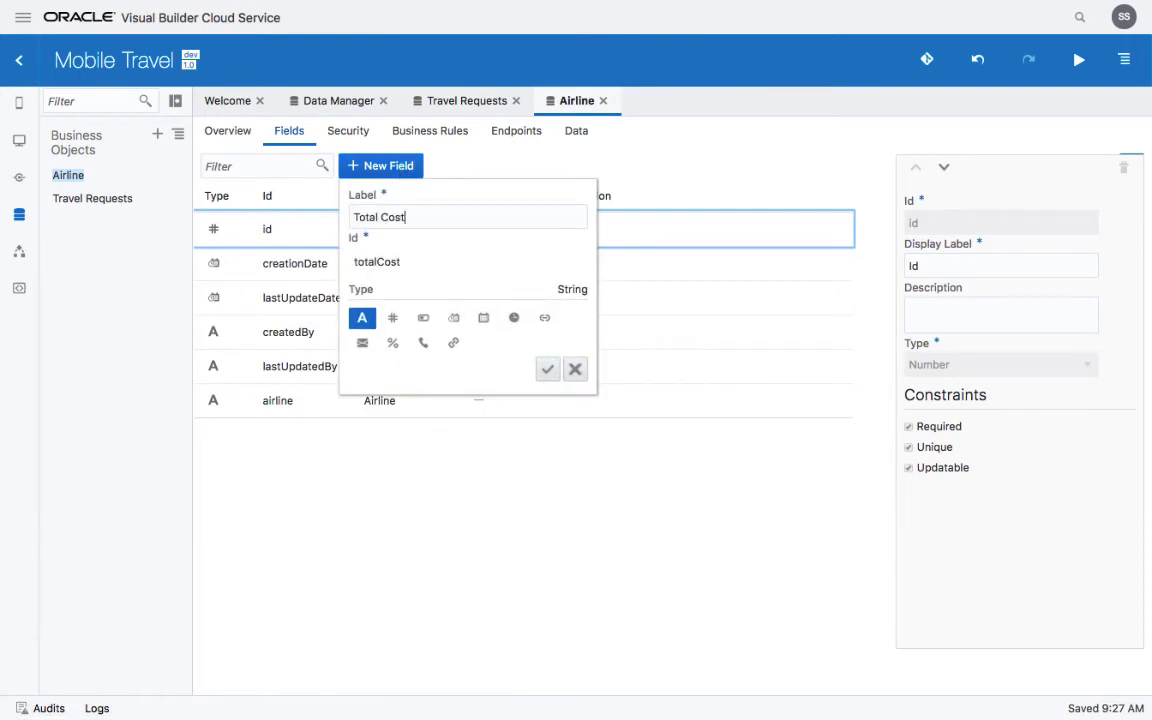
left_click(393, 317)
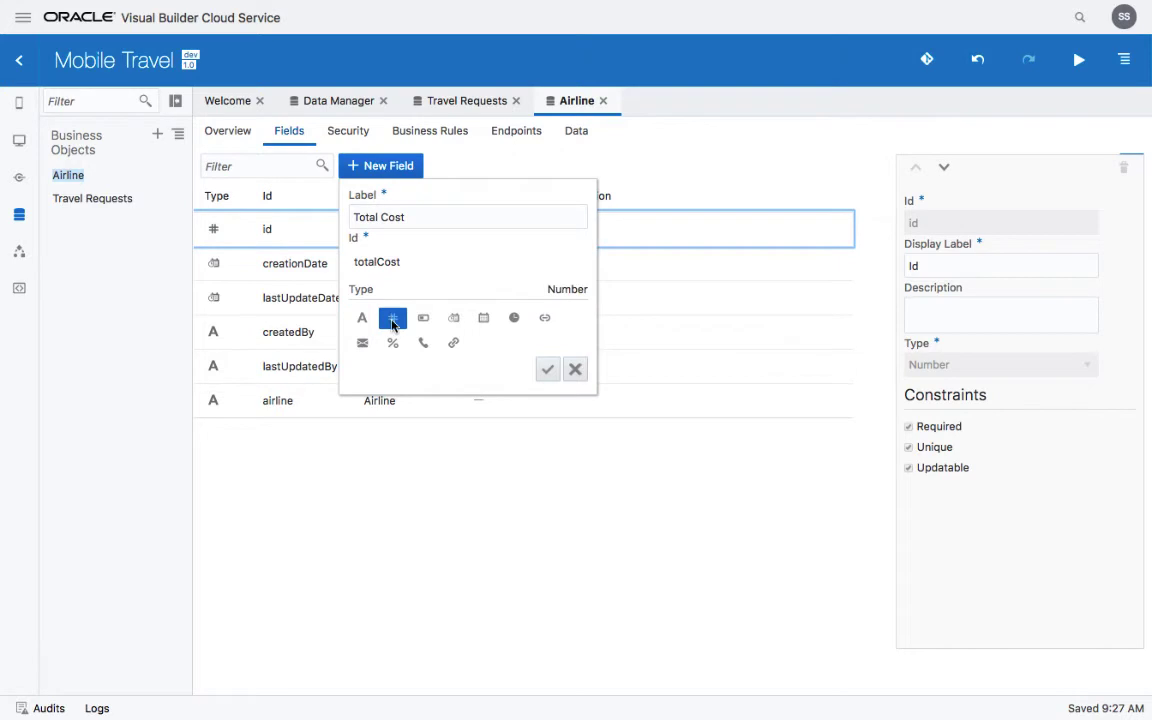
left_click(550, 372)
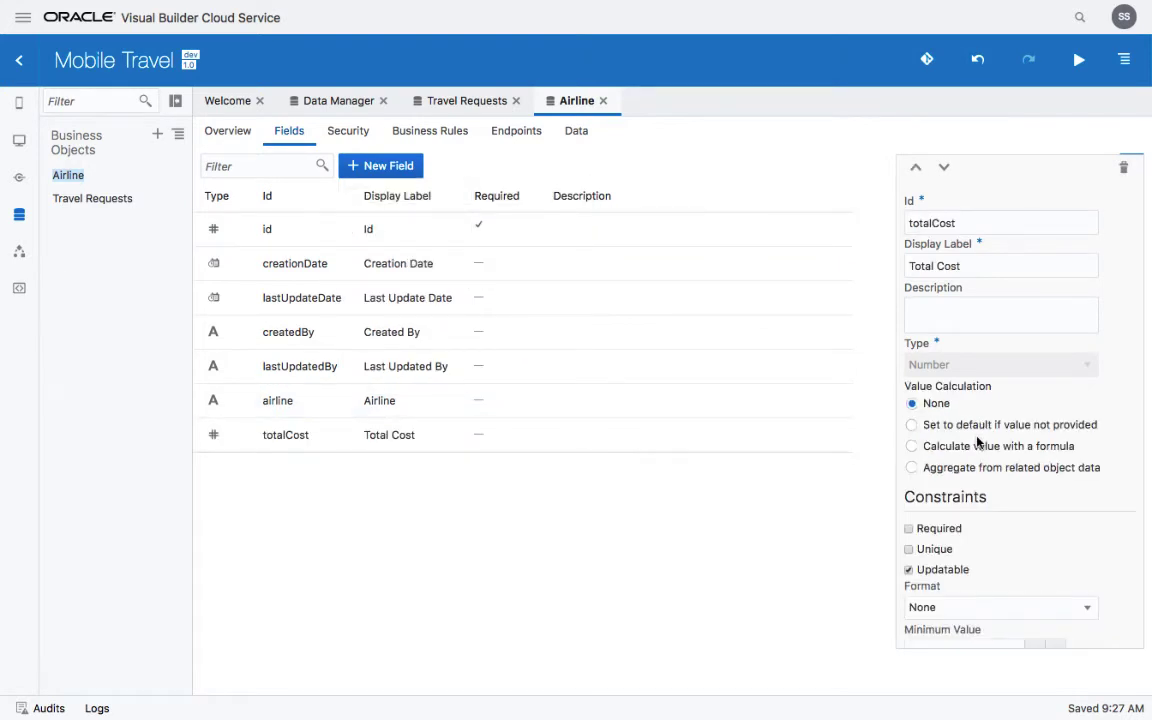
Make Total Cost aggregate from related object data, using the Total of the Cost field in Travel Requests (using airline)
left_click(978, 446)
left_click(1015, 469)
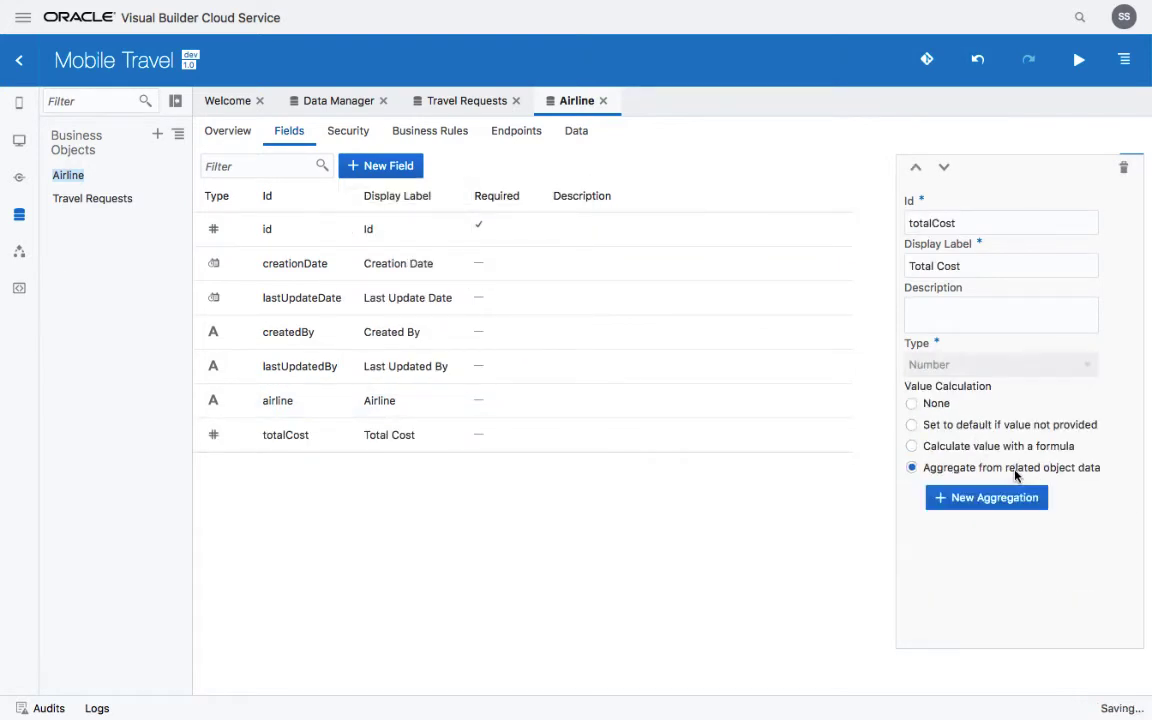
left_click(1022, 497)
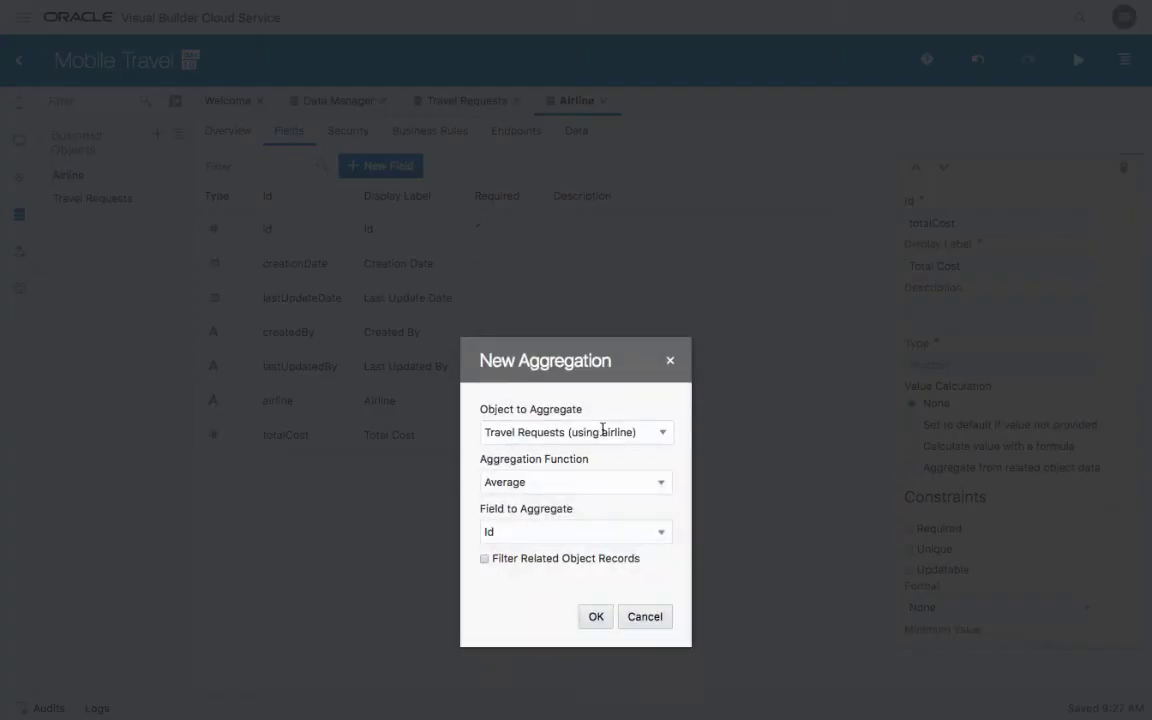
left_click(575, 482)
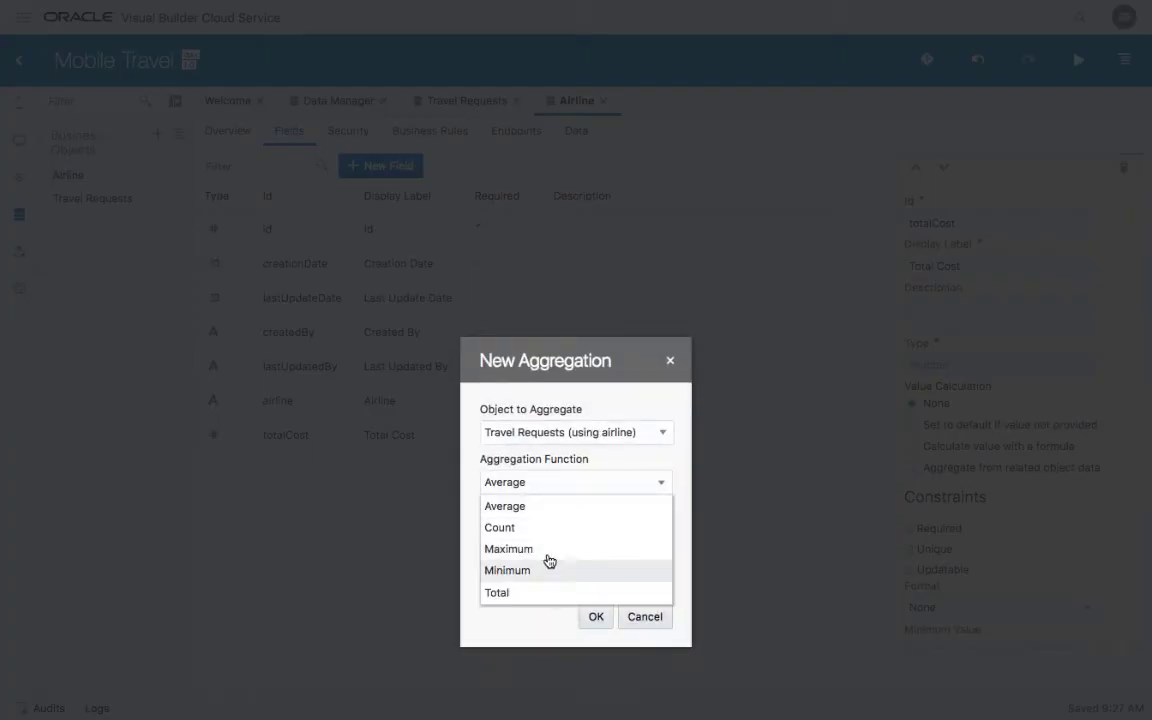
left_click(535, 593)
left_click(550, 533)
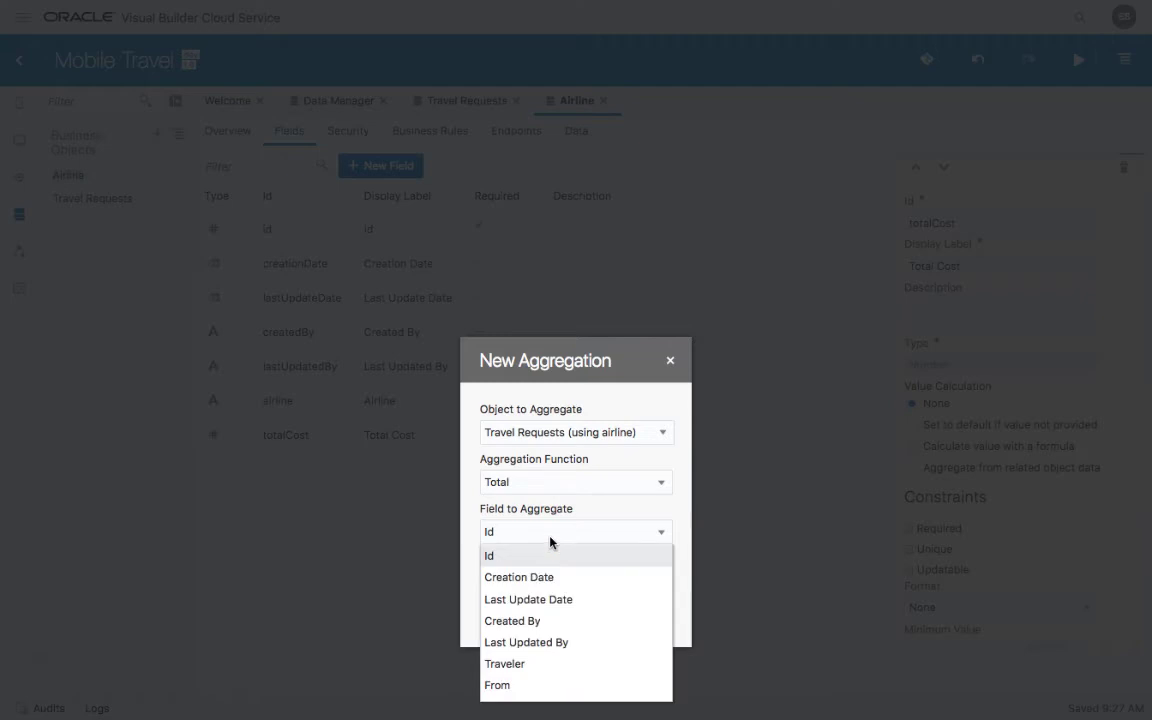
scroll(540, 589, "down", 4)
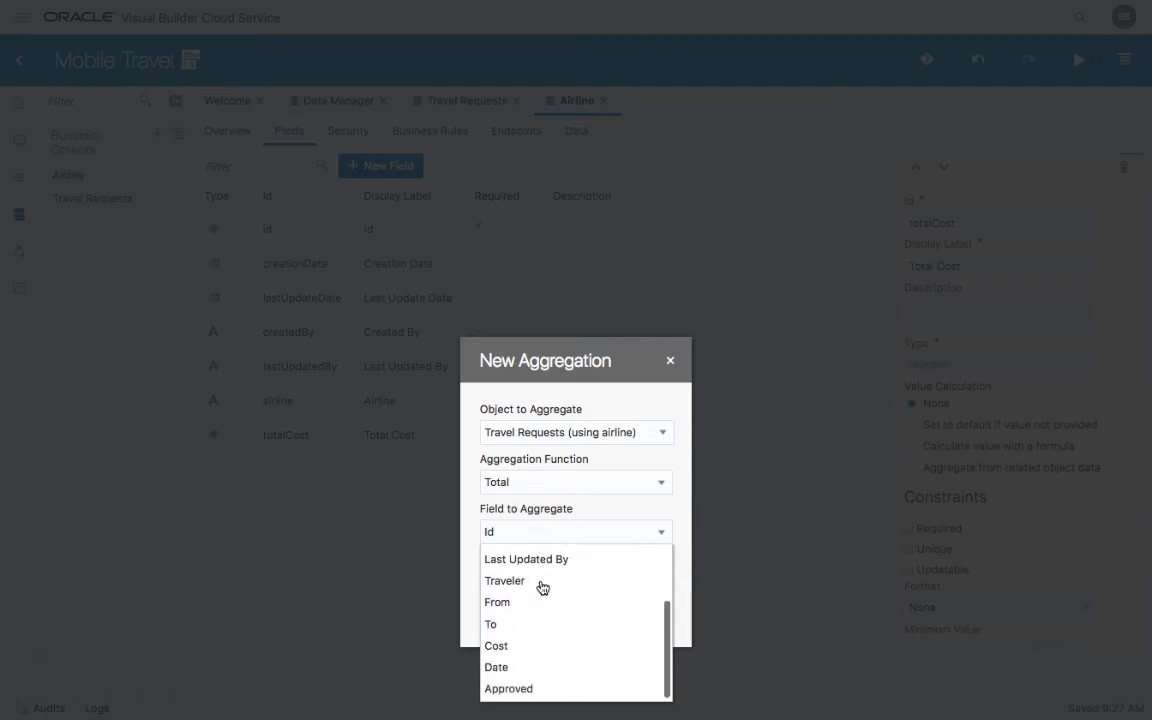
left_click(528, 645)
left_click(596, 617)
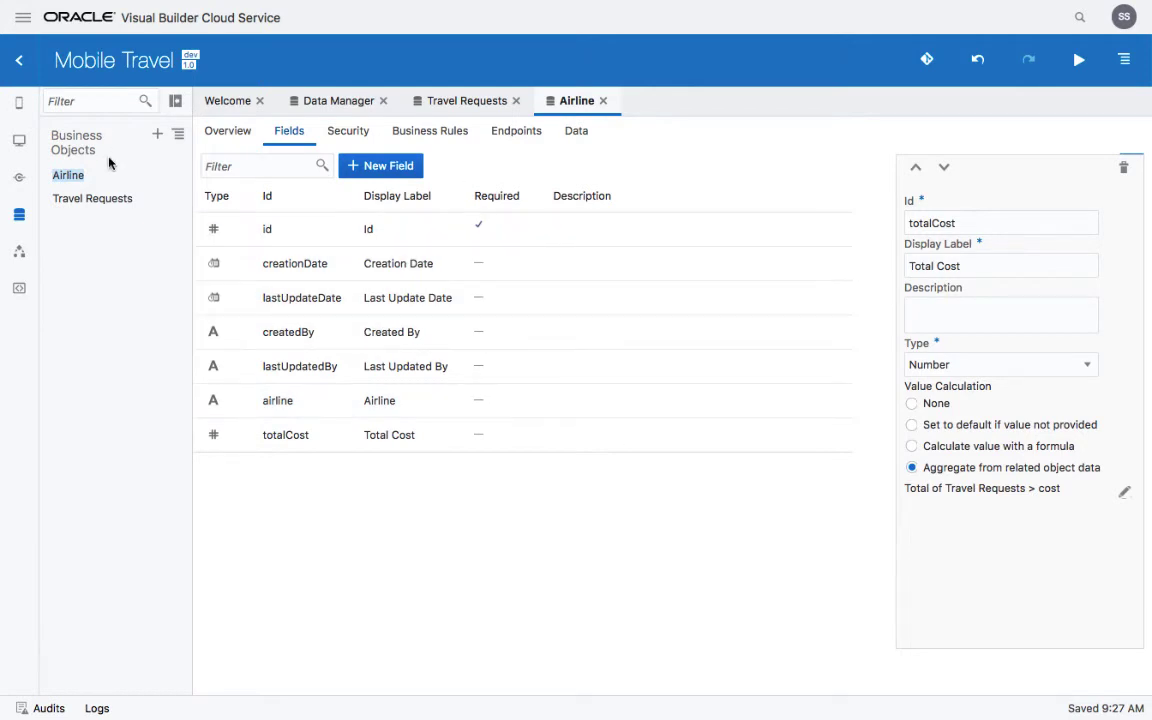
Start a new mobile application named Mtravel with Bottom Bar navigation, naming the first two navigation items Requests and Statistics
left_click(19, 110)
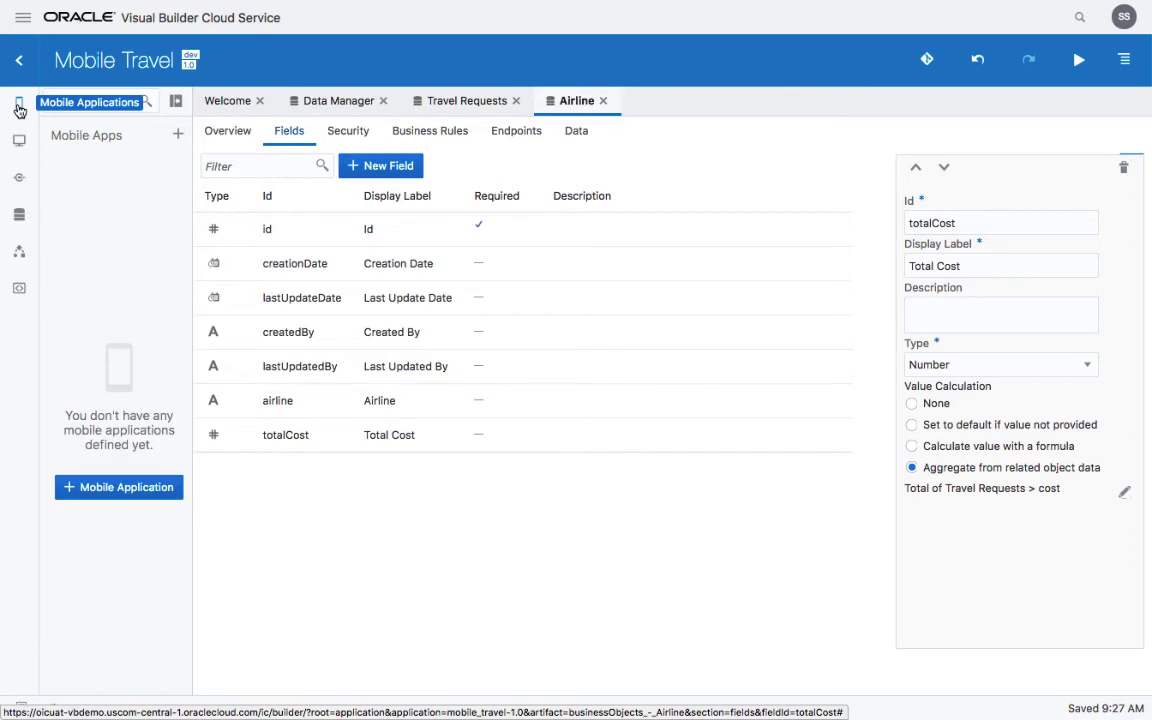
left_click(138, 488)
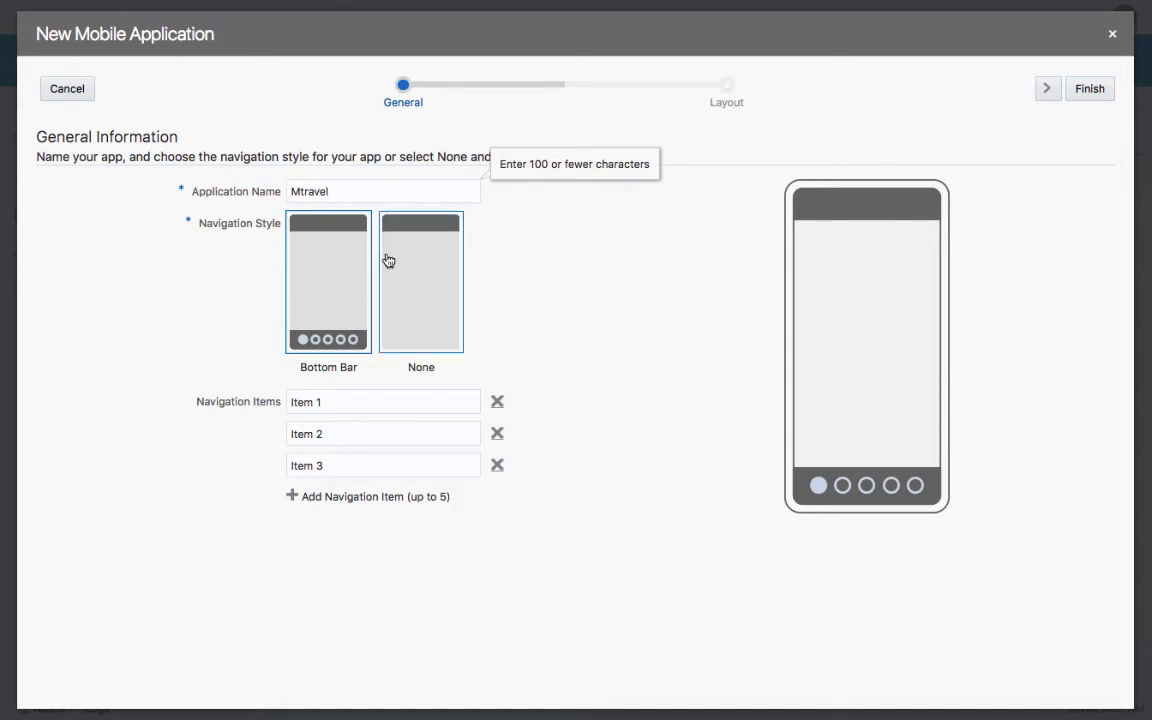
left_click_drag(386, 401, 200, 391)
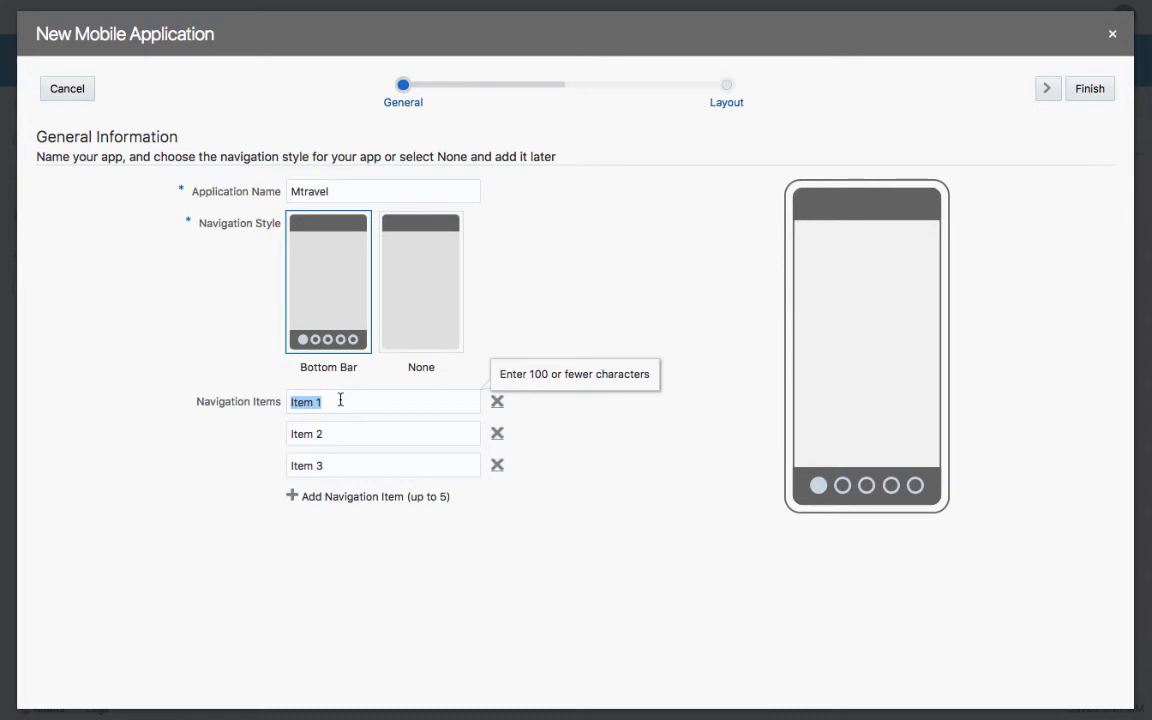
type("Requests")
left_click_drag(340, 428, 290, 434)
type("Statistics")
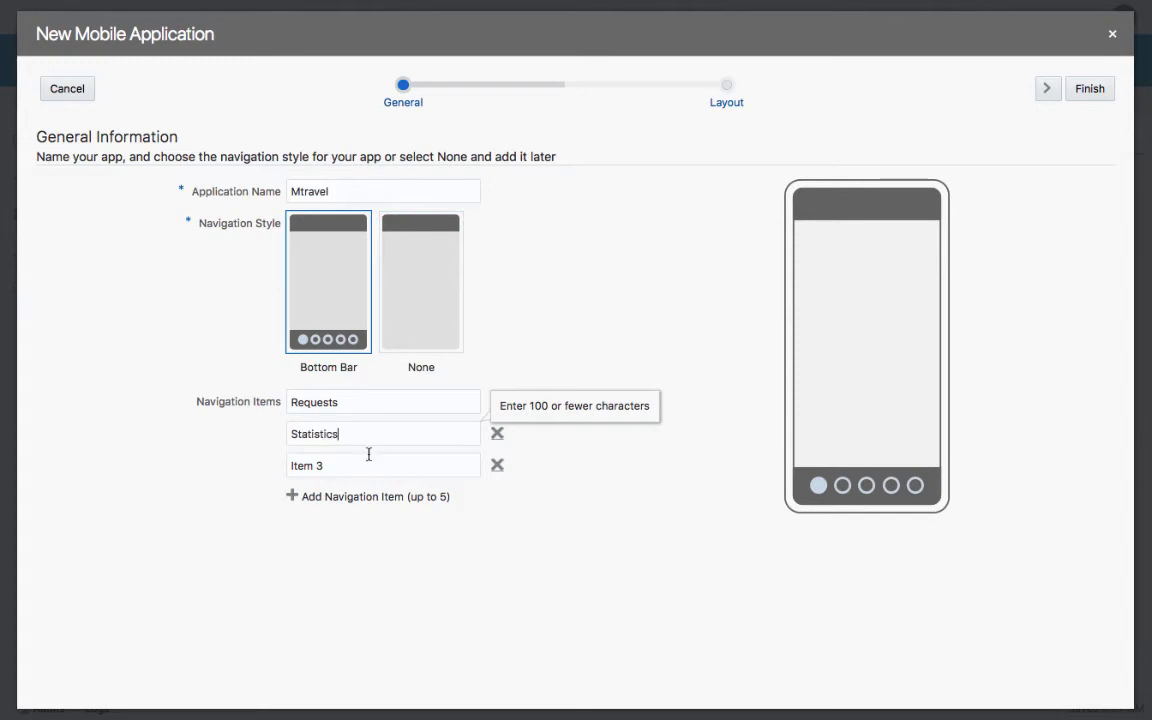
Remove the third navigation item and finish creating the mobile application with the No Content home layout
left_click(500, 465)
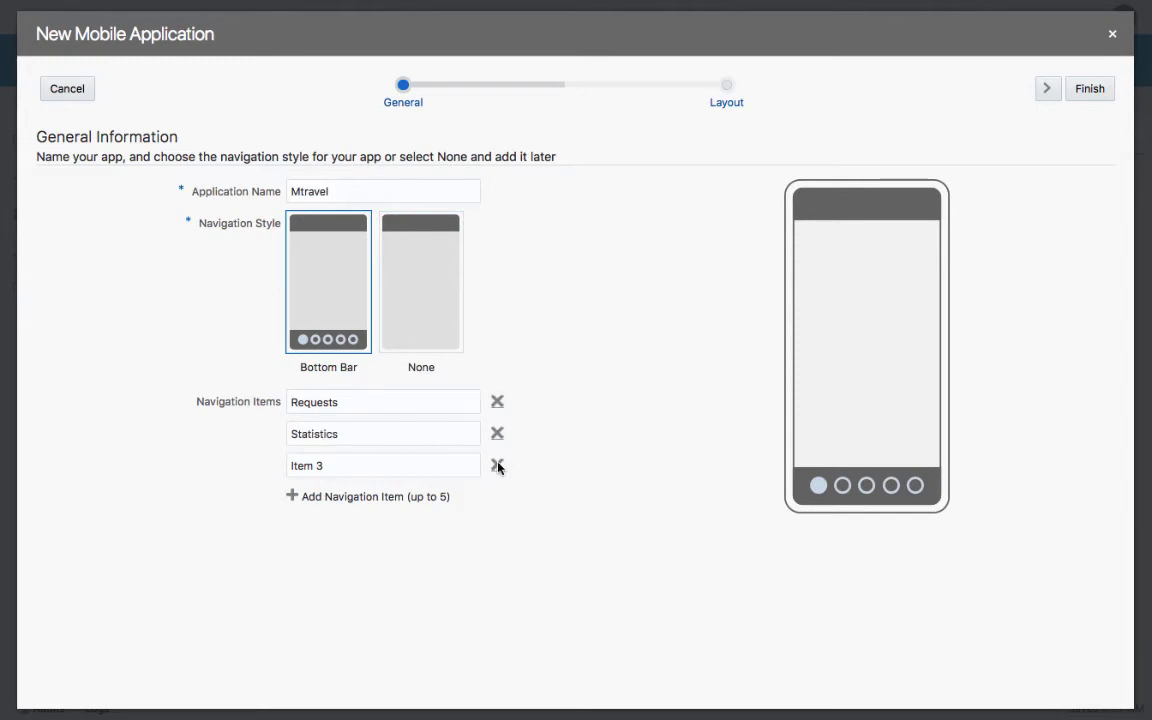
left_click(497, 466)
left_click(1048, 89)
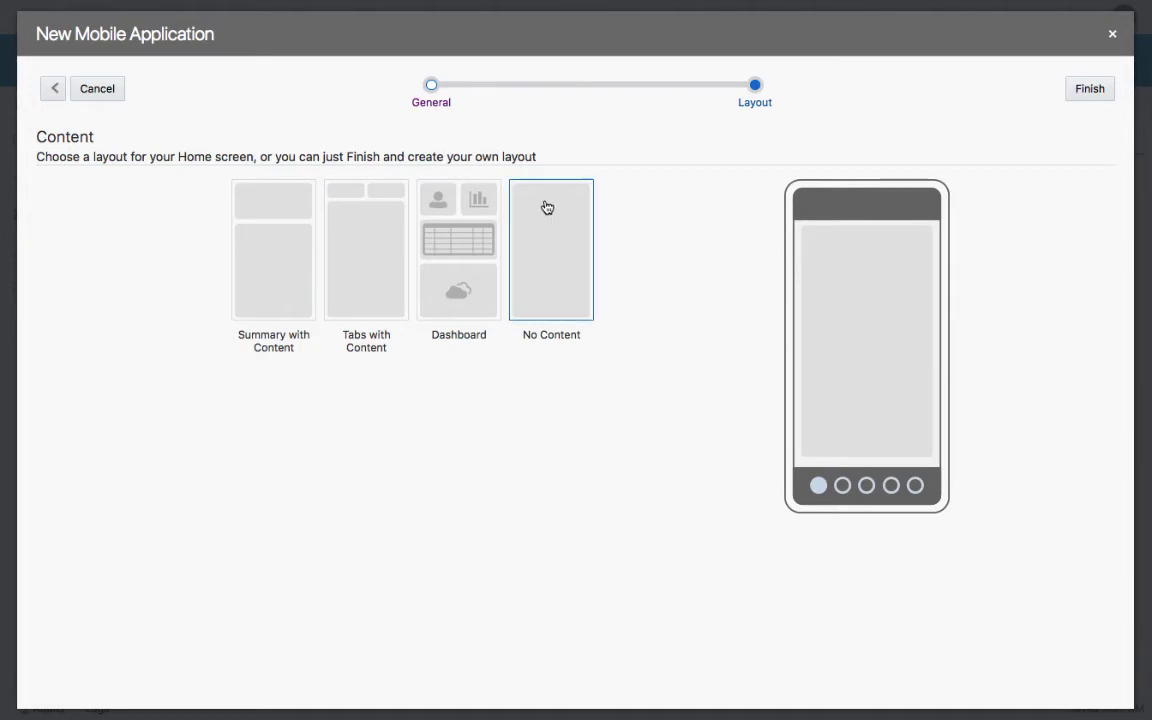
left_click(1084, 88)
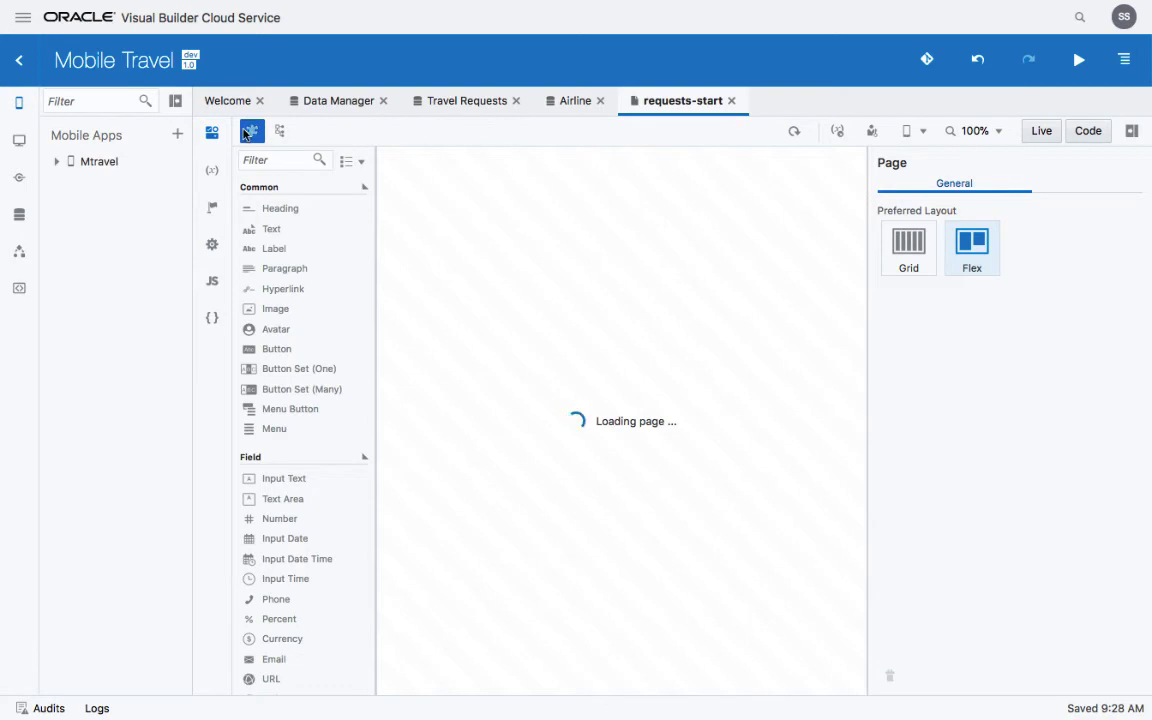
Set the page title of the requests-start page to Requests
left_click(174, 101)
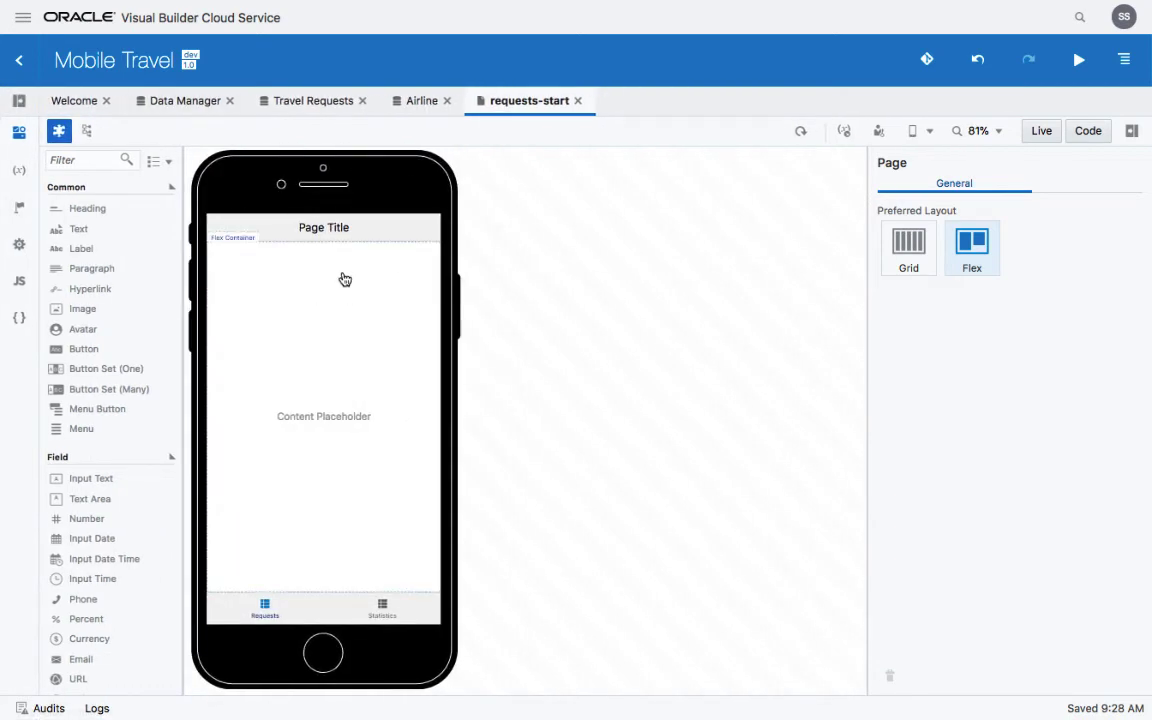
left_click(350, 230)
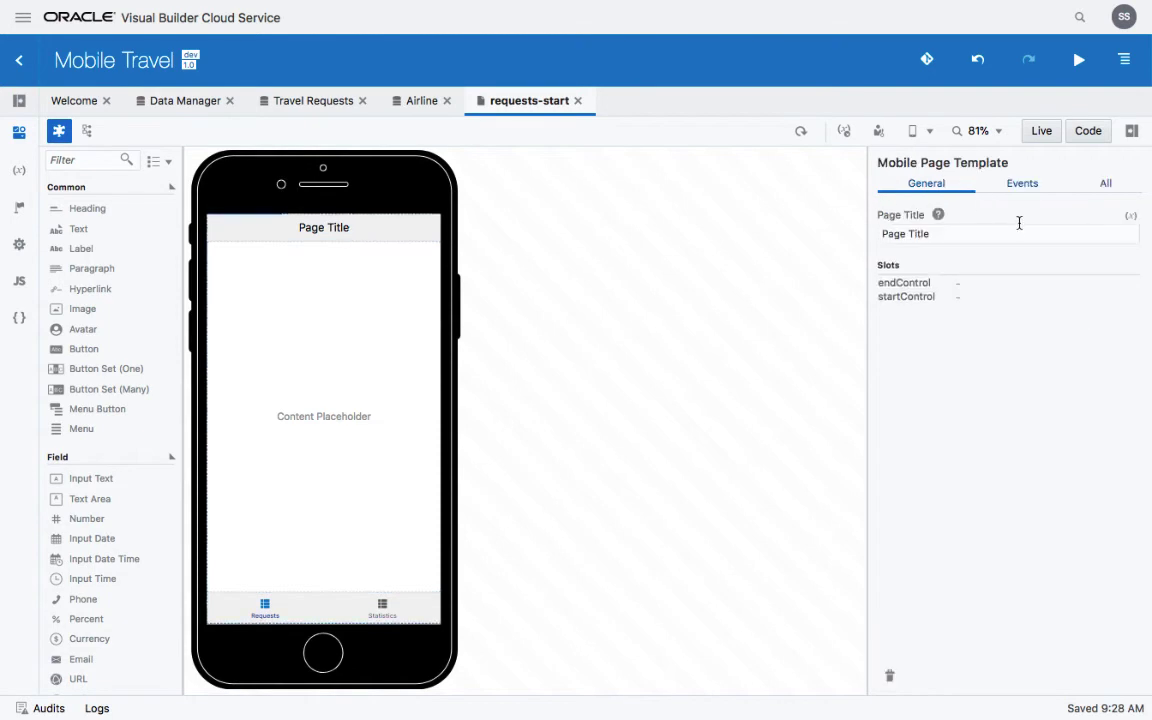
left_click_drag(943, 232, 812, 227)
type("Req")
key("Return")
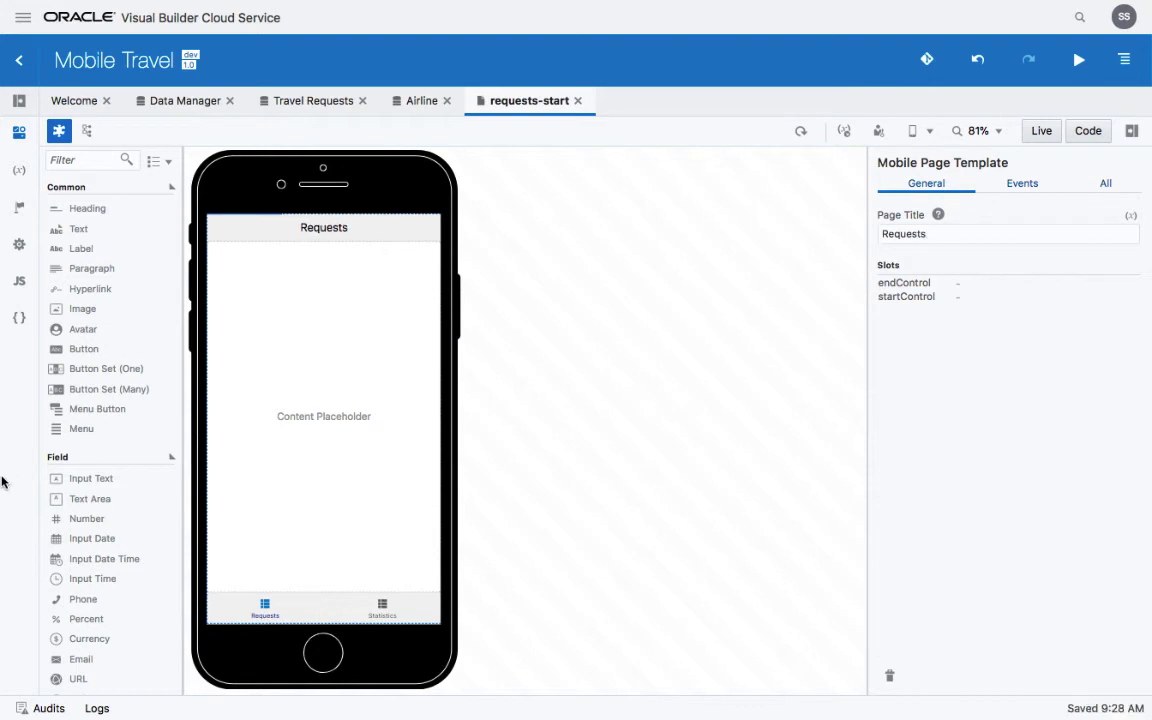
Add a List View to the Requests page, using the GET /TravelRequests endpoint and the image, title and value template
scroll(78, 462, "down", 10)
left_click_drag(89, 406, 327, 303)
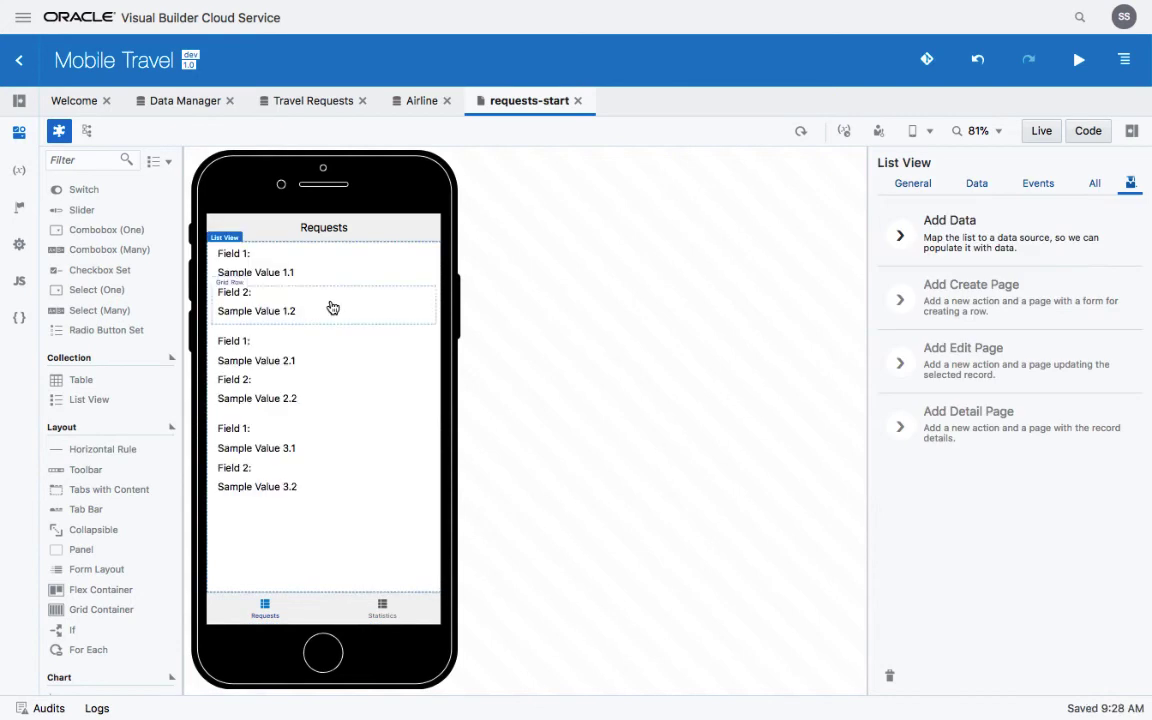
left_click(948, 231)
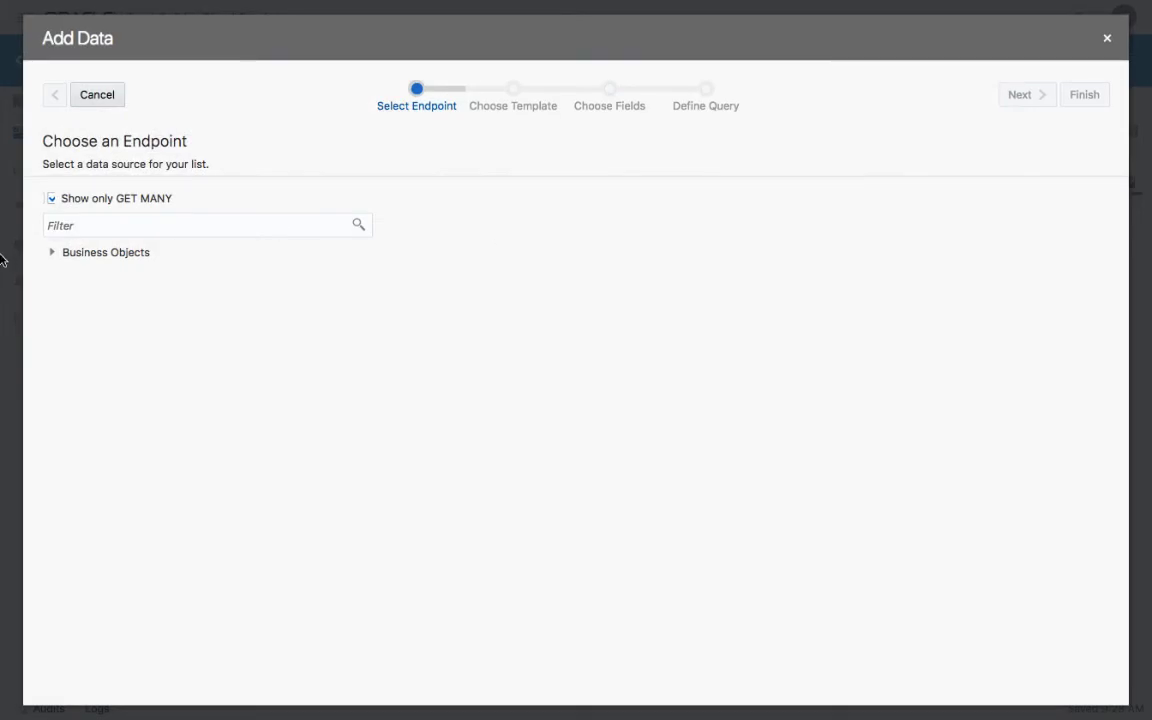
left_click(52, 252)
left_click(71, 298)
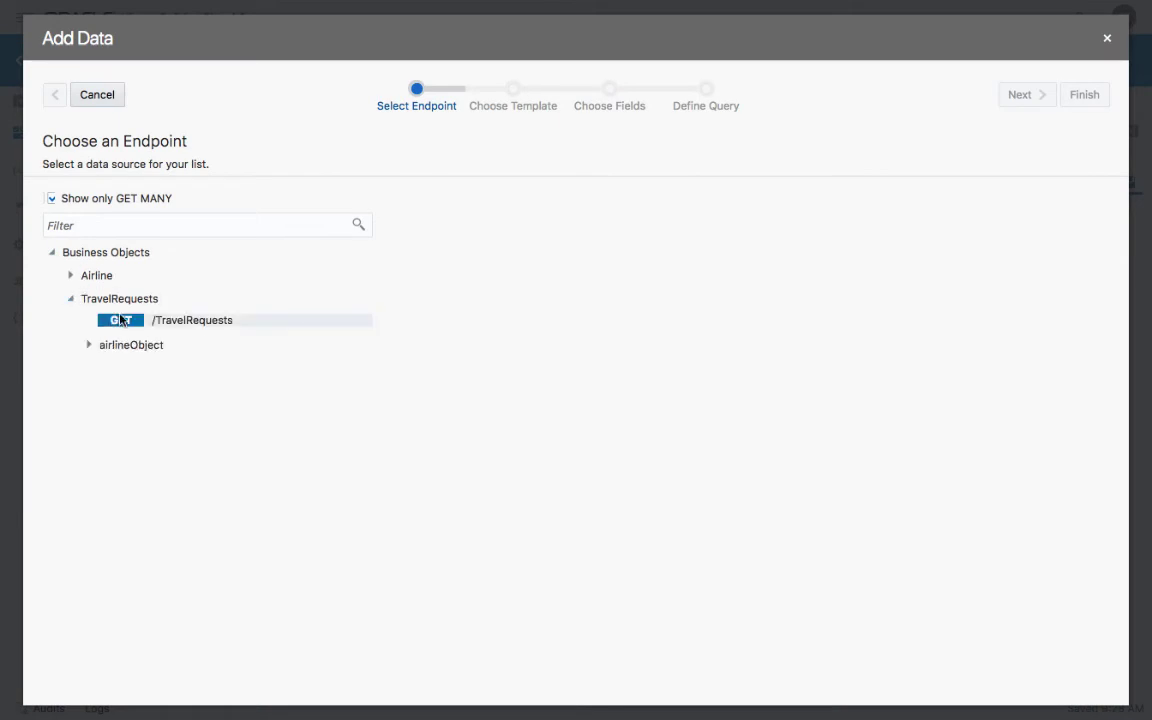
left_click(160, 321)
left_click(1024, 94)
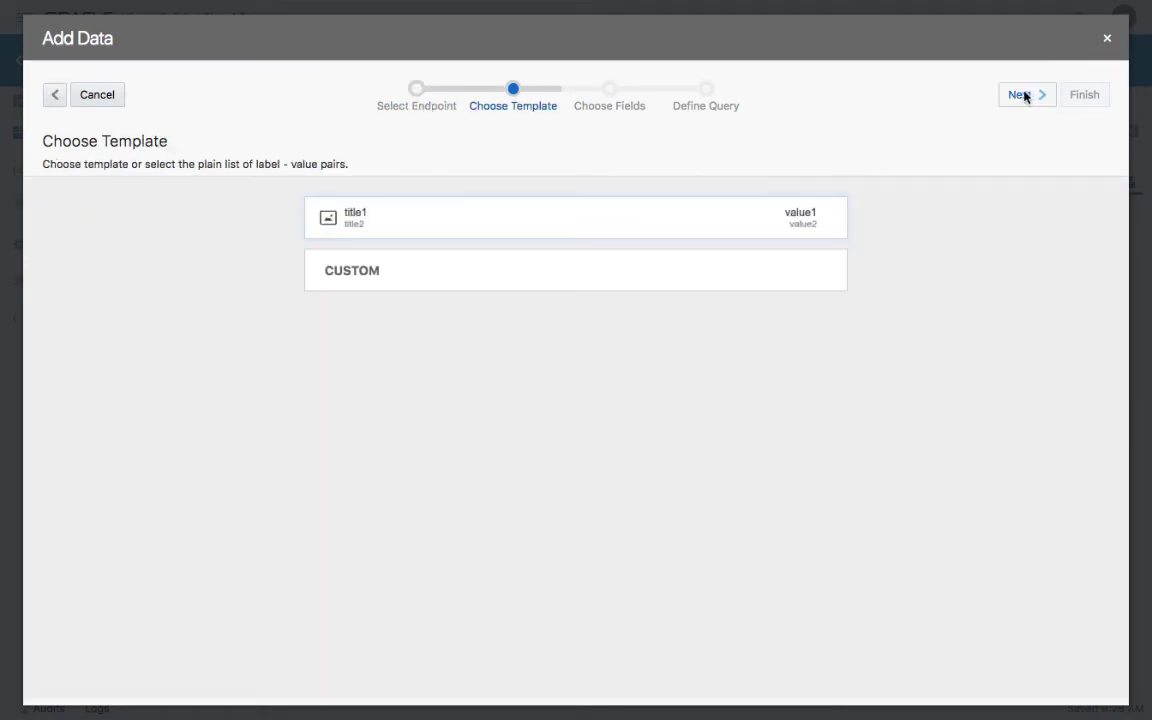
left_click(1028, 94)
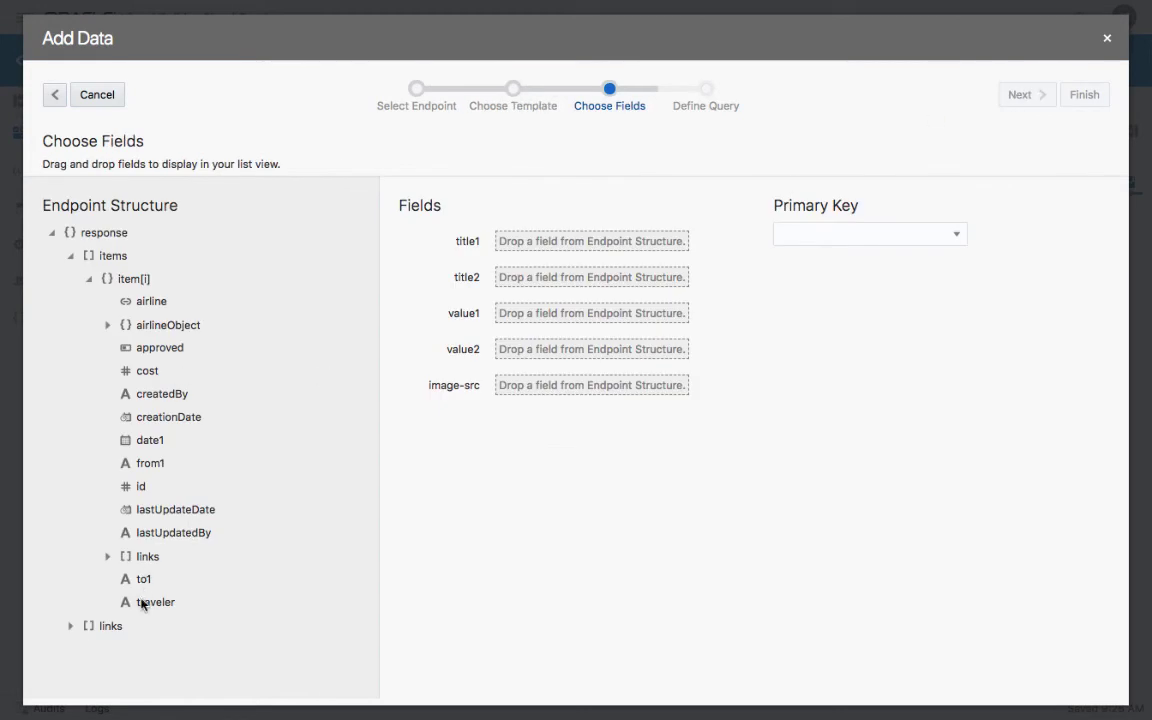
Map traveler to title1, cost to title2, to1 to value1 and approved to value2, and finish adding the list's data
left_click_drag(142, 605, 543, 240)
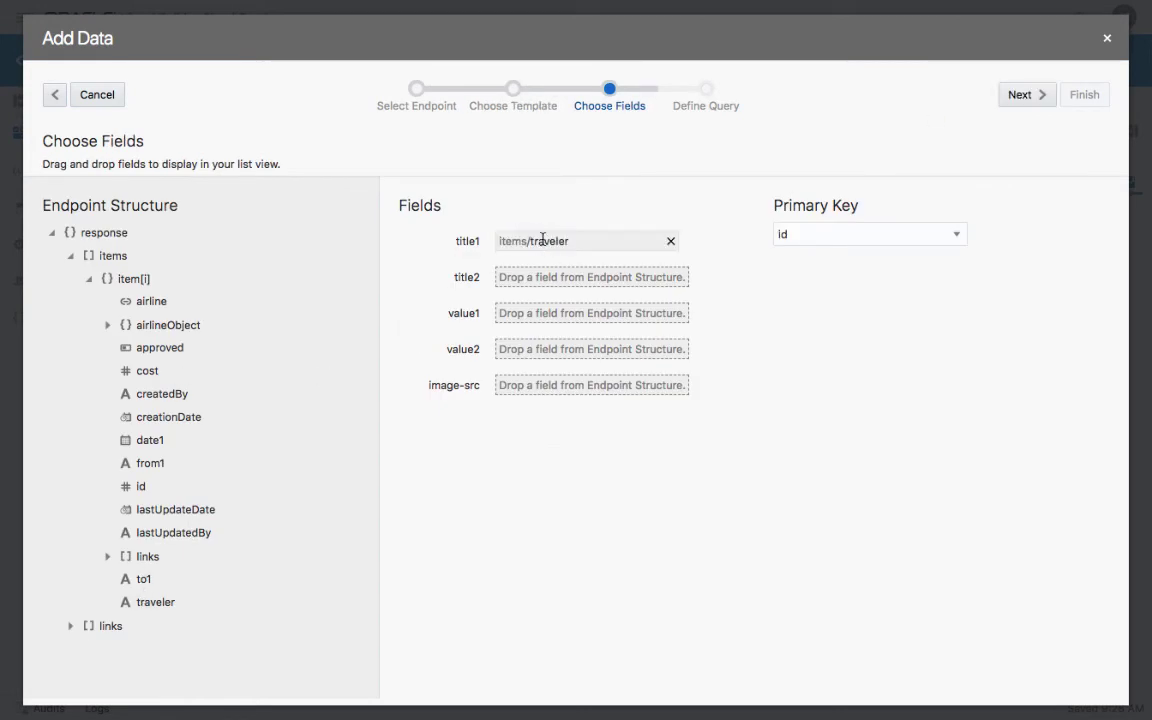
left_click_drag(155, 371, 580, 279)
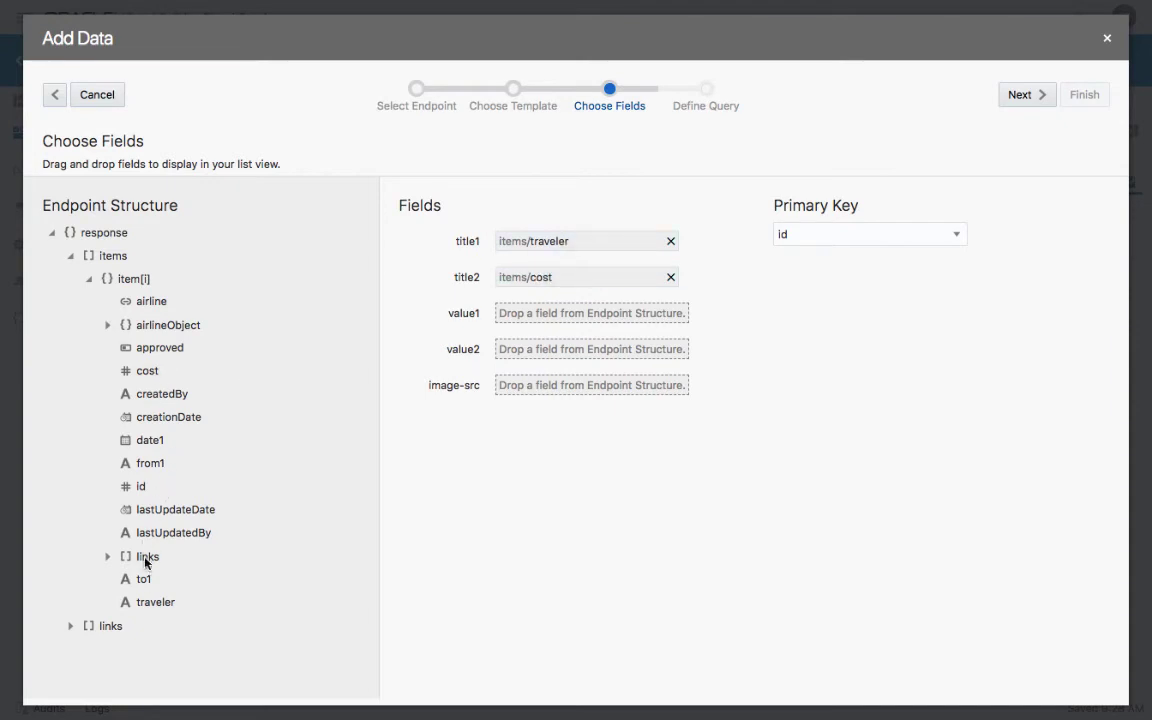
left_click_drag(143, 581, 558, 314)
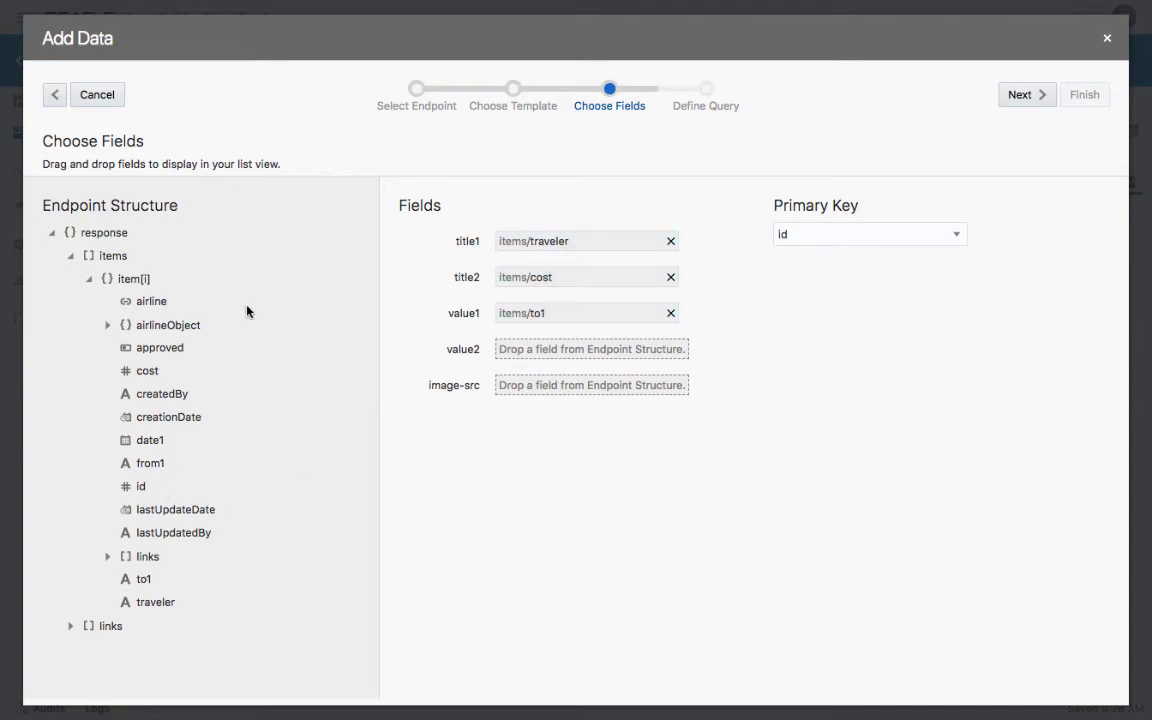
left_click_drag(188, 350, 535, 346)
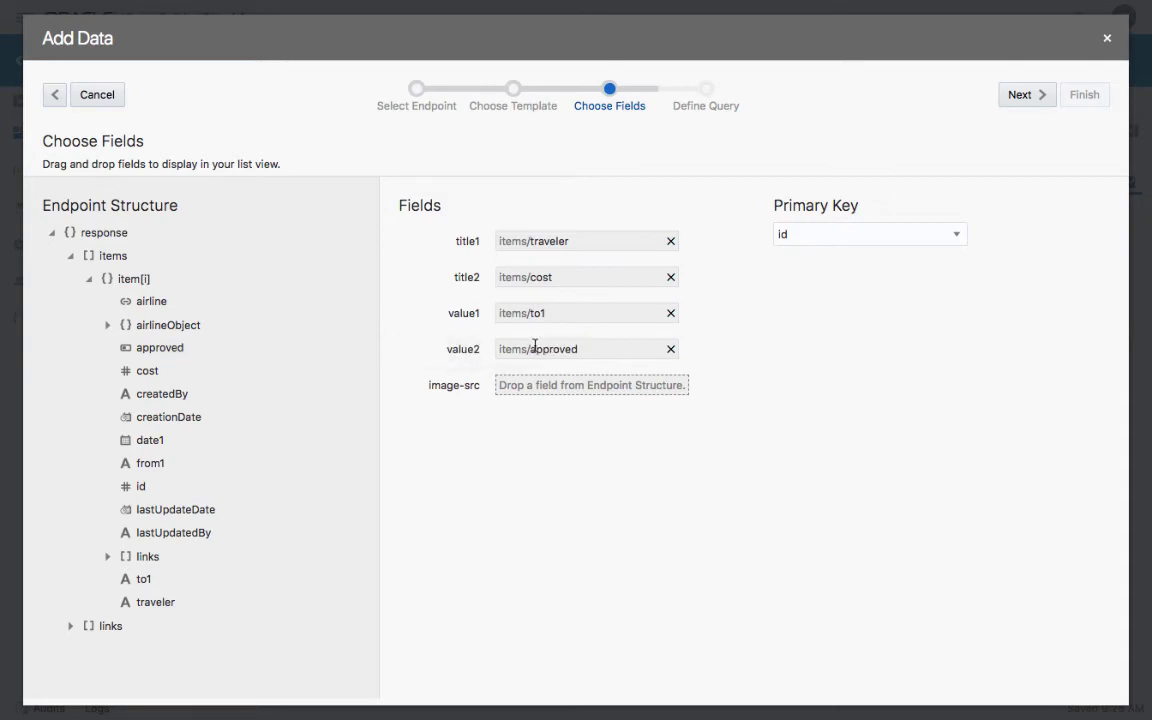
left_click(1018, 95)
left_click(1084, 95)
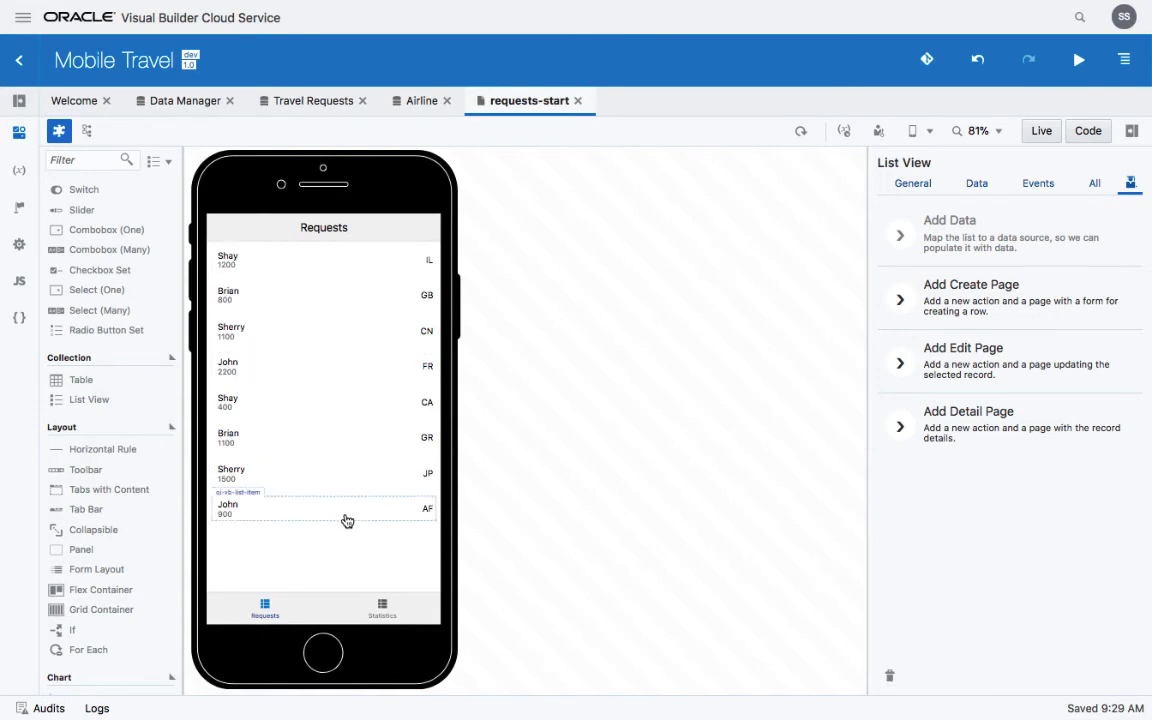
Set the List View's selection mode to Single
left_click(912, 184)
left_click(949, 233)
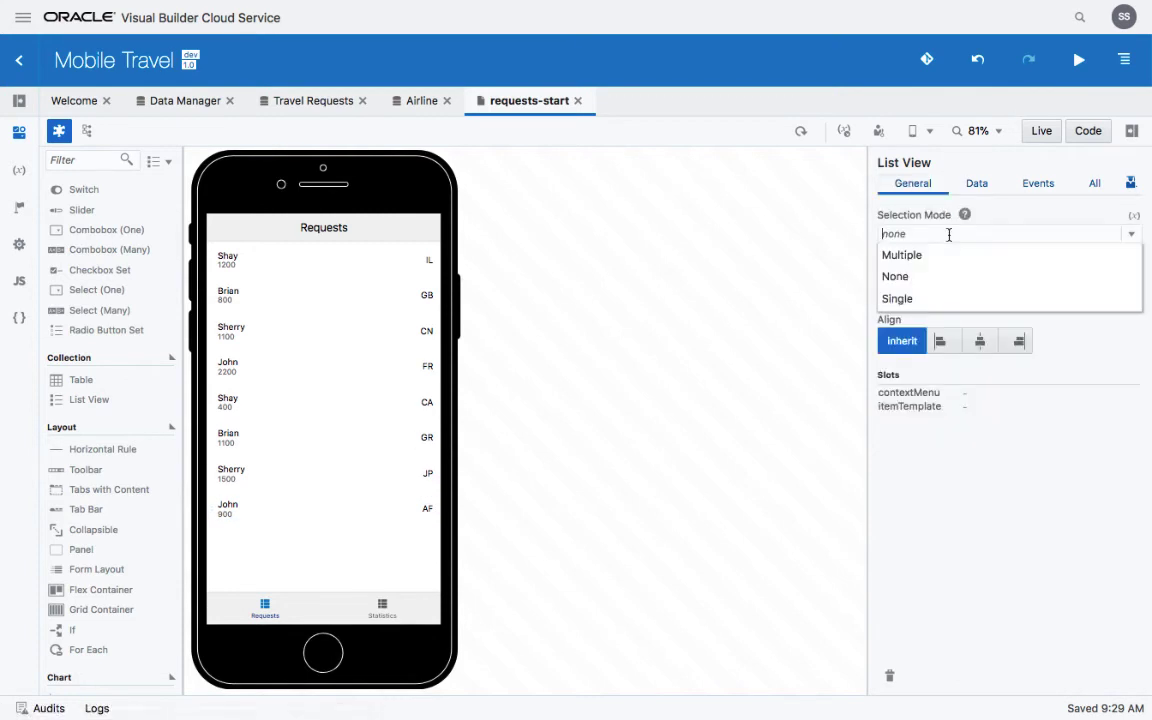
left_click(926, 300)
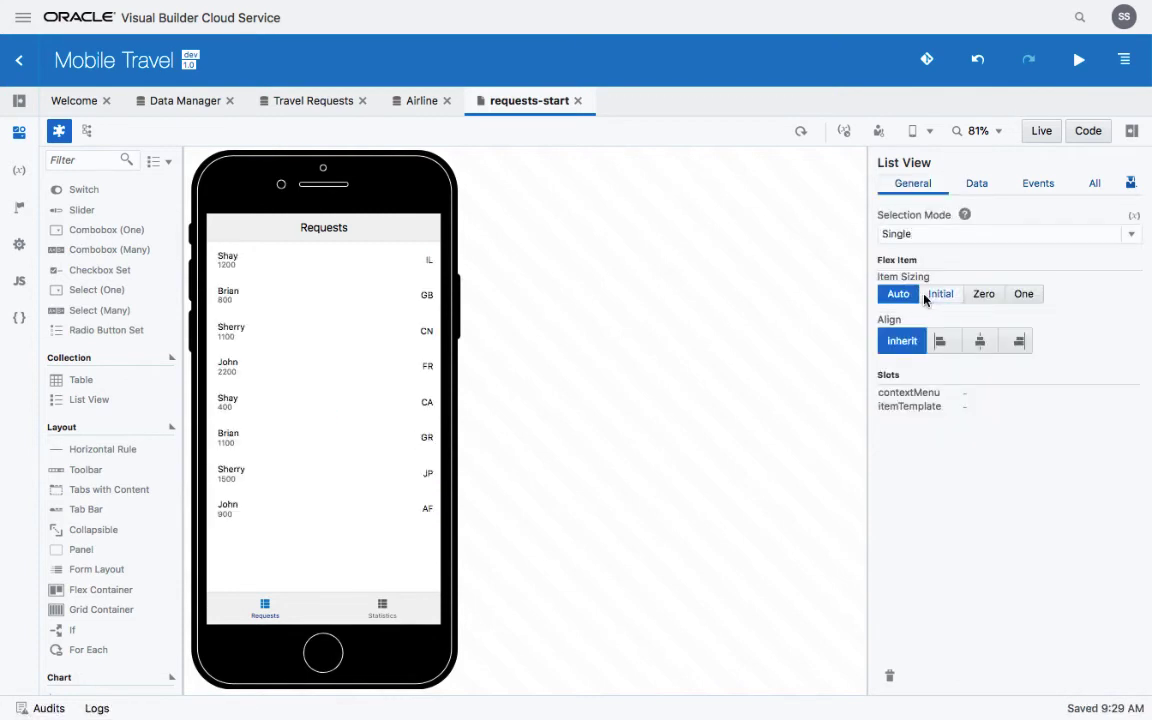
Add an Edit TravelRequests page to the List View with the traveler, cost and airline fields, keeping the preselected endpoints
left_click(1130, 184)
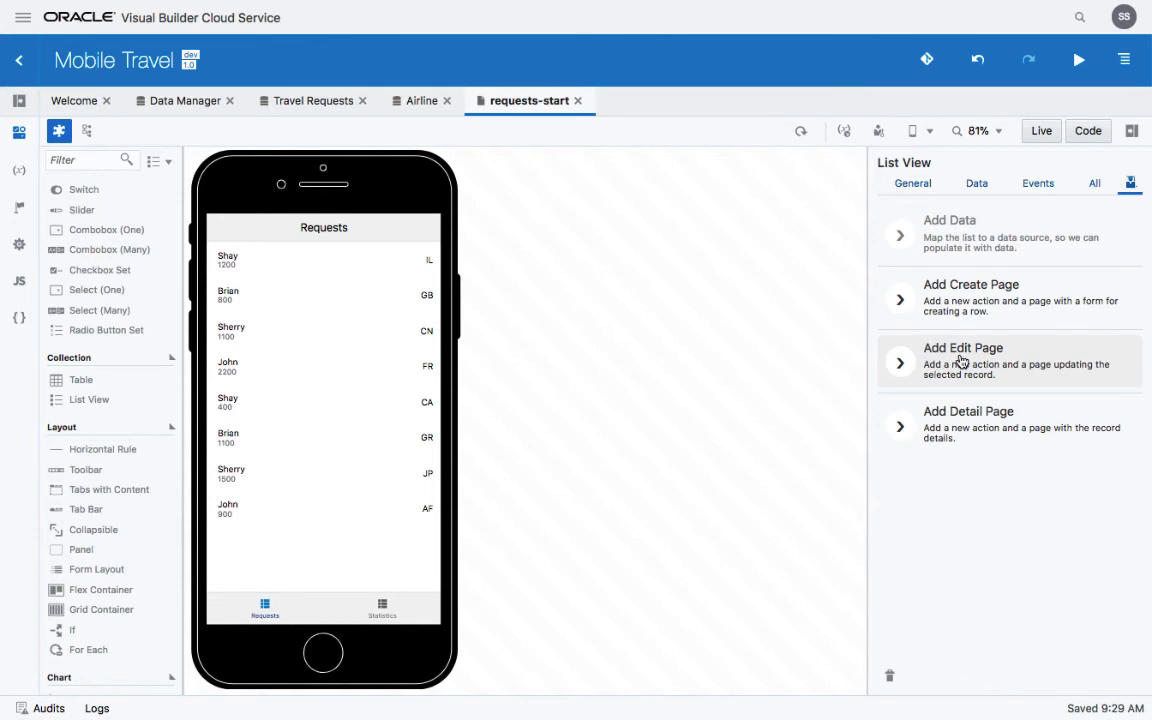
left_click(961, 362)
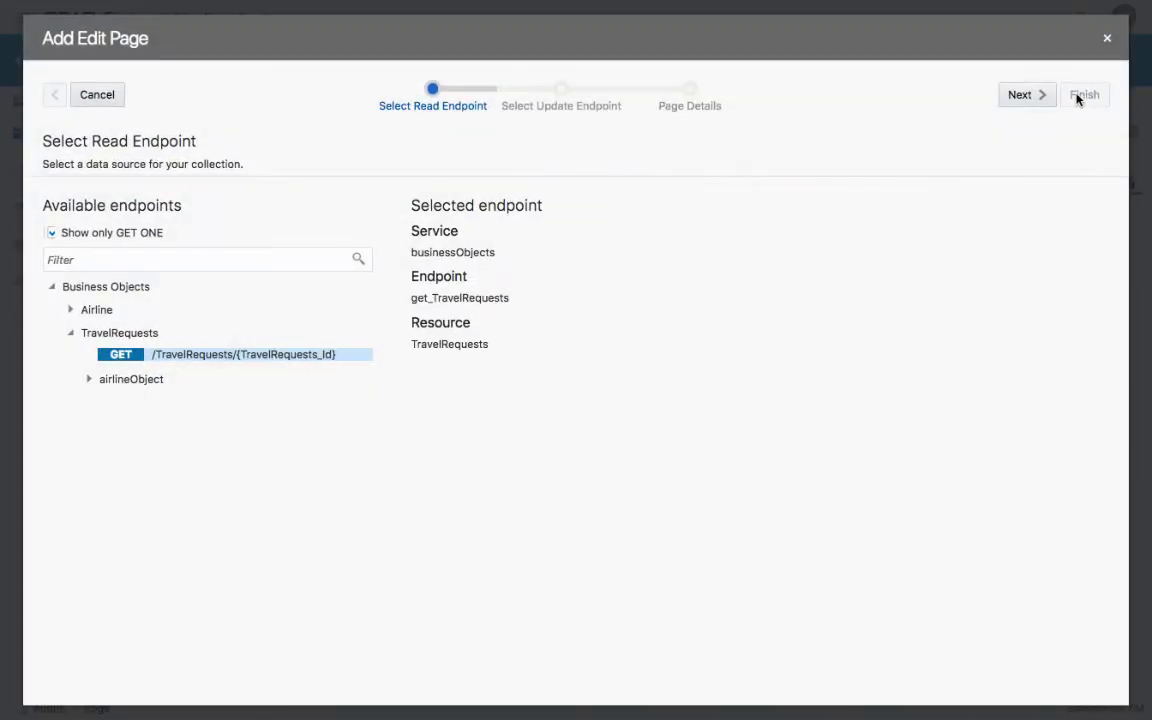
left_click(1018, 96)
left_click(1018, 96)
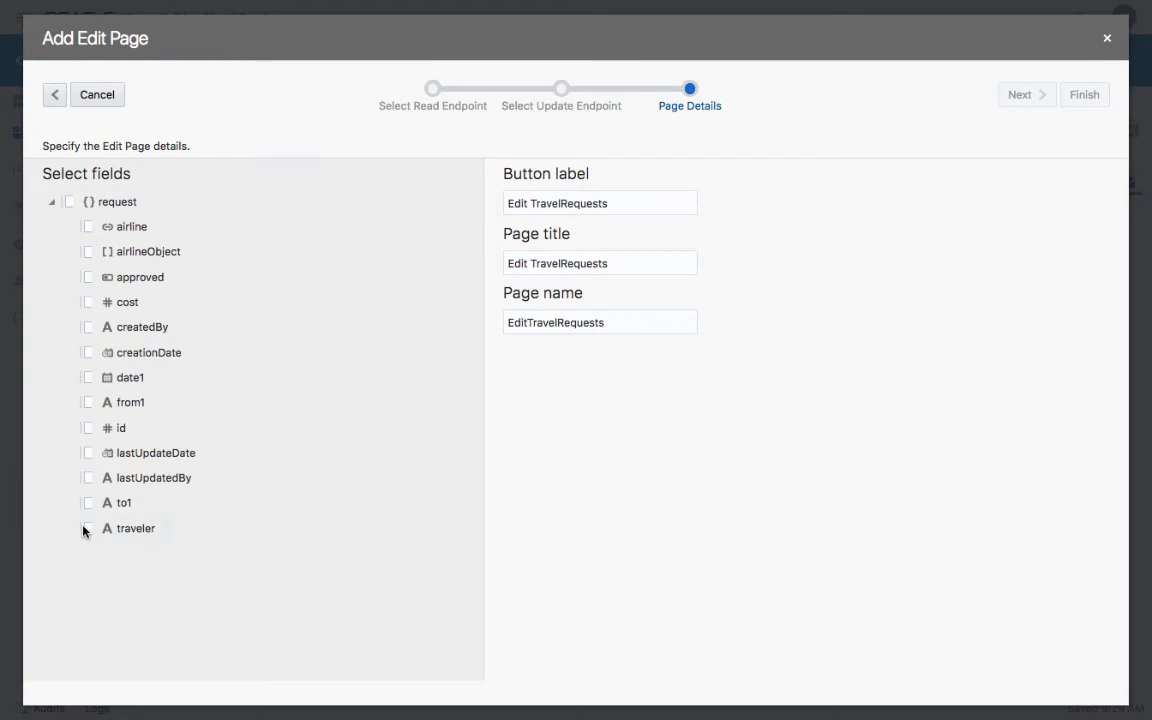
left_click(86, 527)
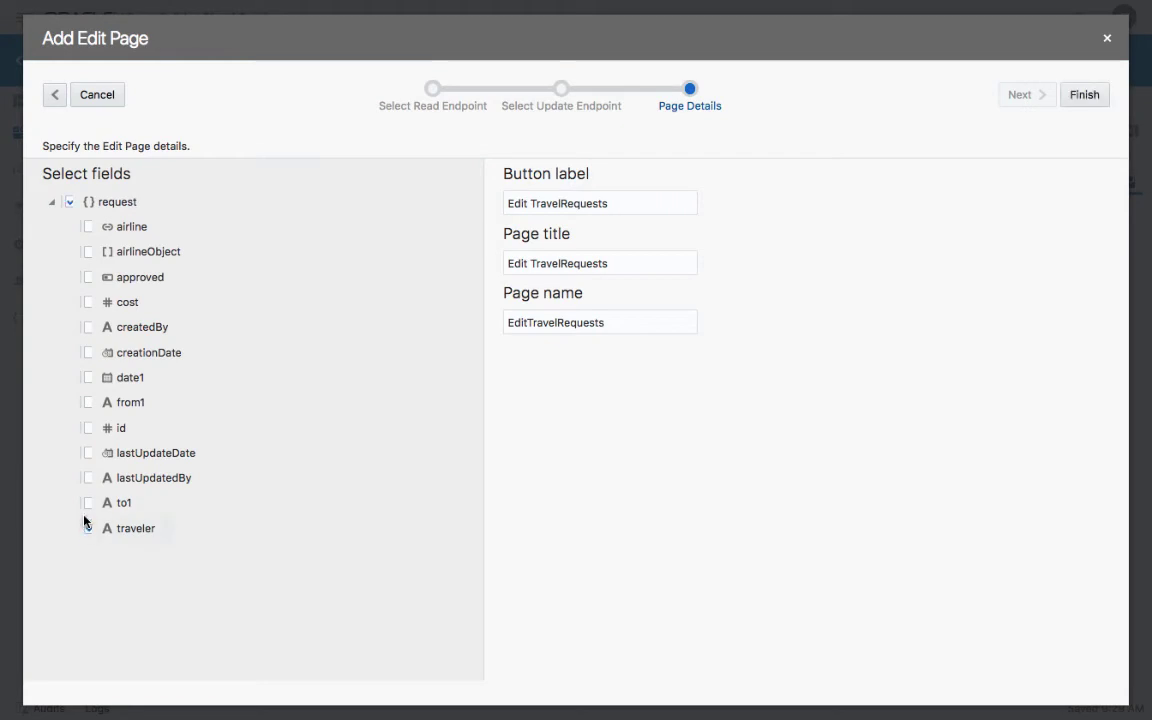
left_click(87, 303)
left_click(87, 227)
left_click(1083, 95)
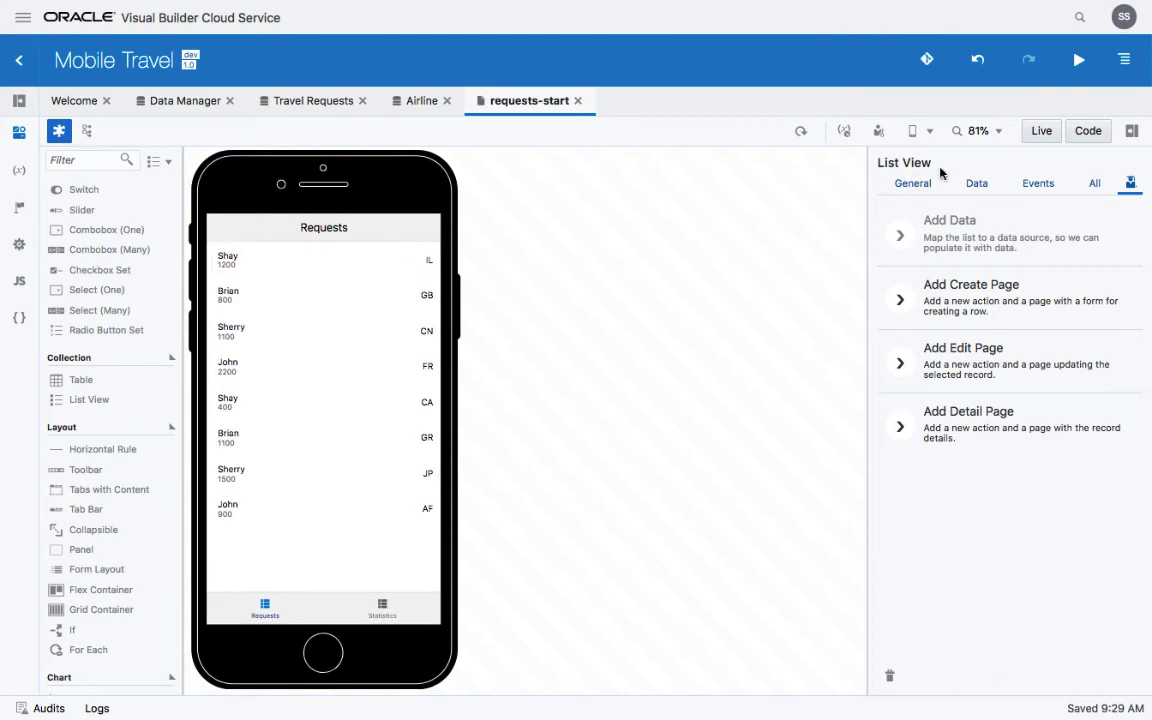
Create the quick-start 'selection' event for the List View with its action chain
left_click(1038, 183)
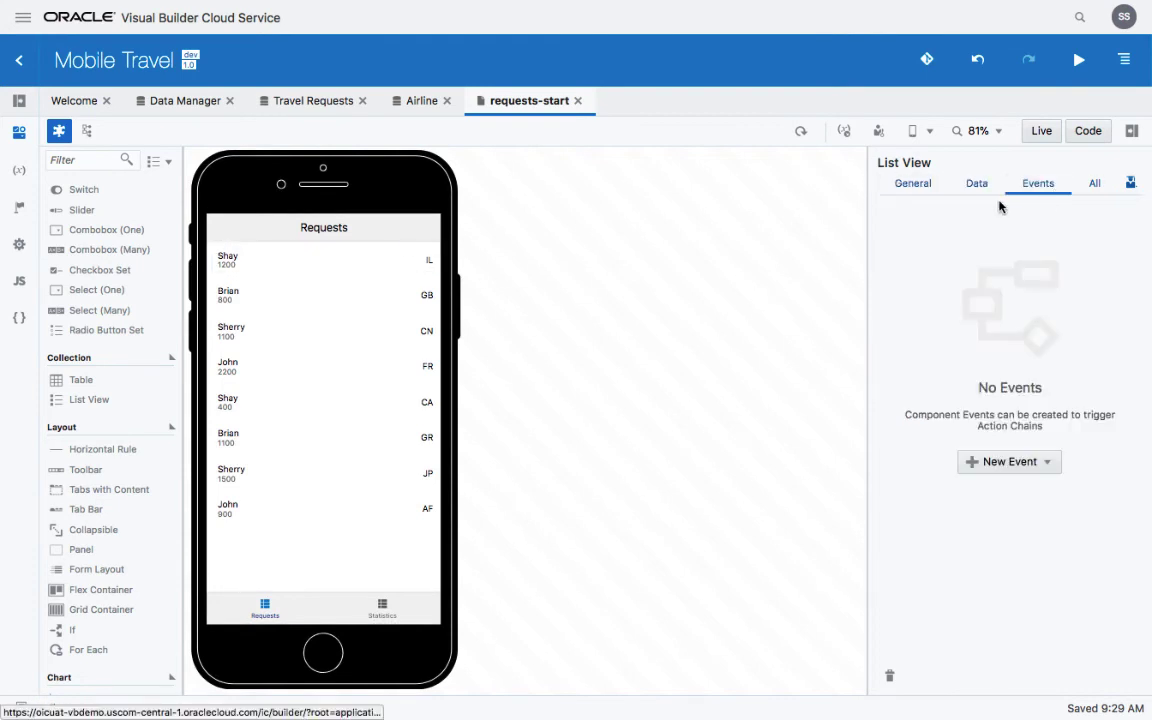
left_click(1021, 463)
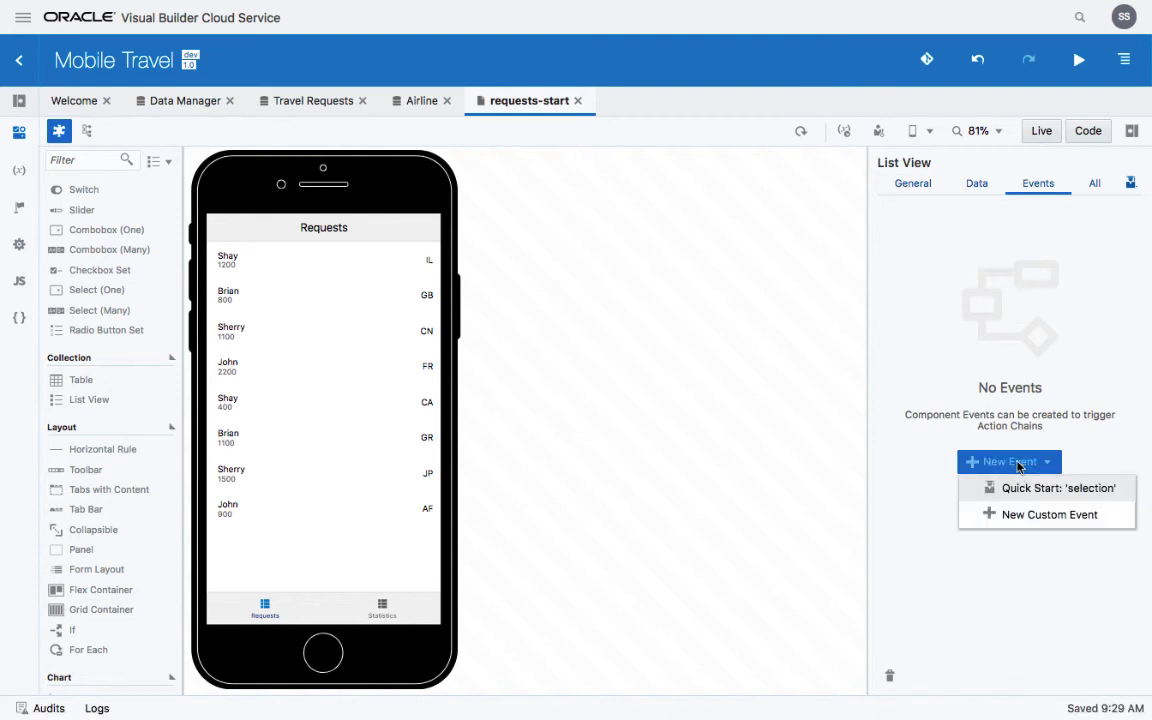
left_click(1023, 490)
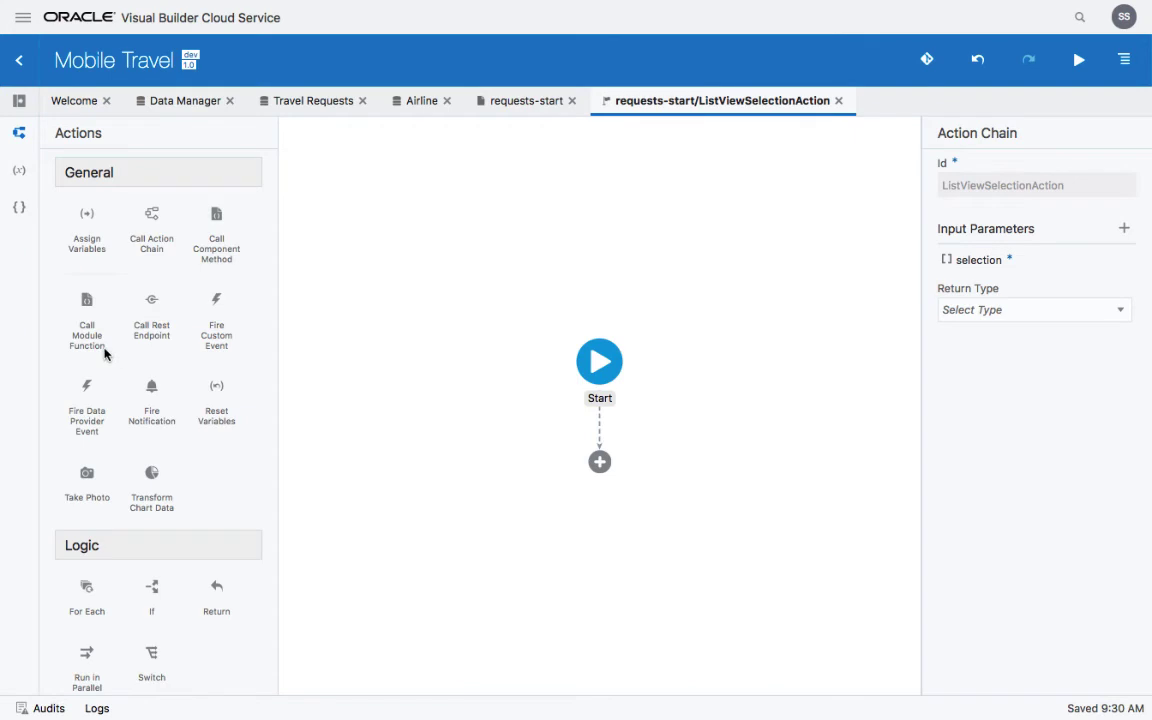
Add a Navigate action after Start in the selection action chain, targeting the peer page EditTravelRequests
scroll(104, 352, "down", 5)
left_click_drag(87, 410, 612, 466)
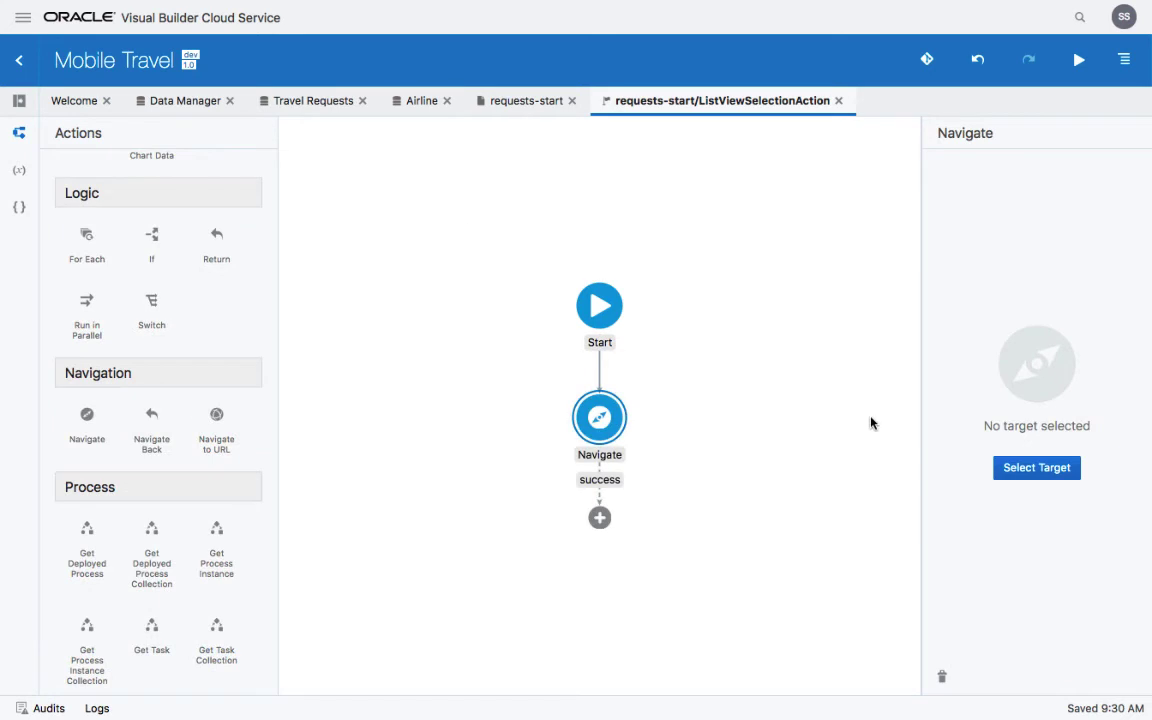
left_click(1044, 472)
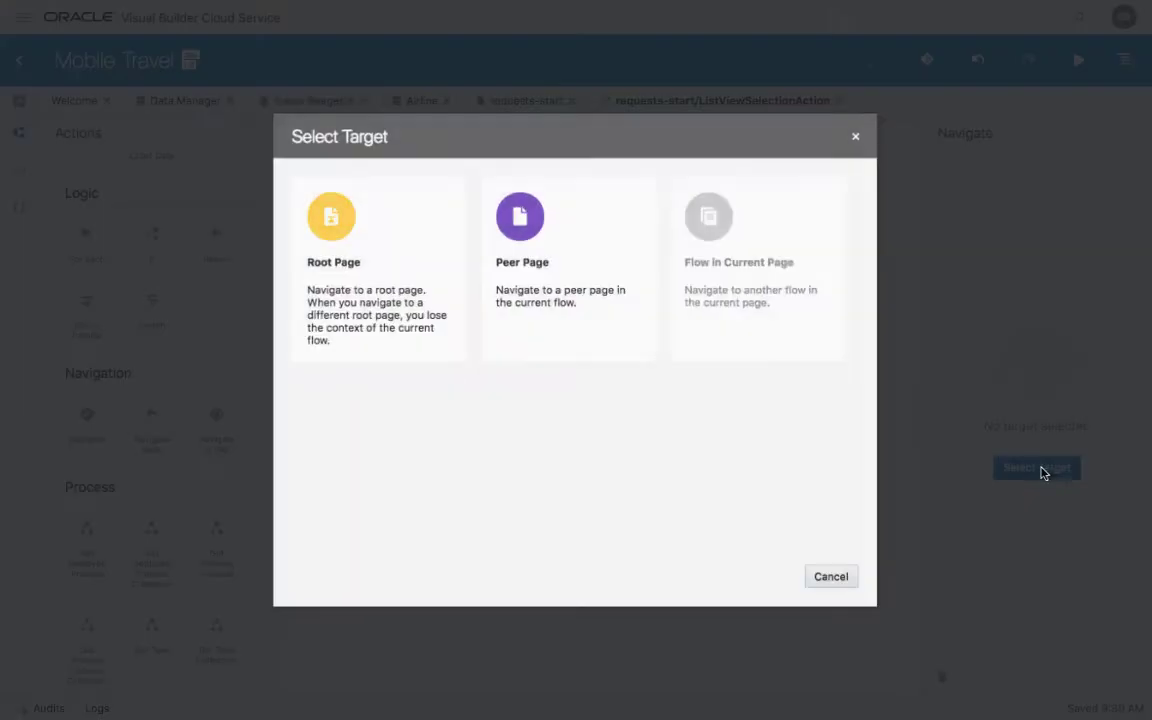
left_click(571, 273)
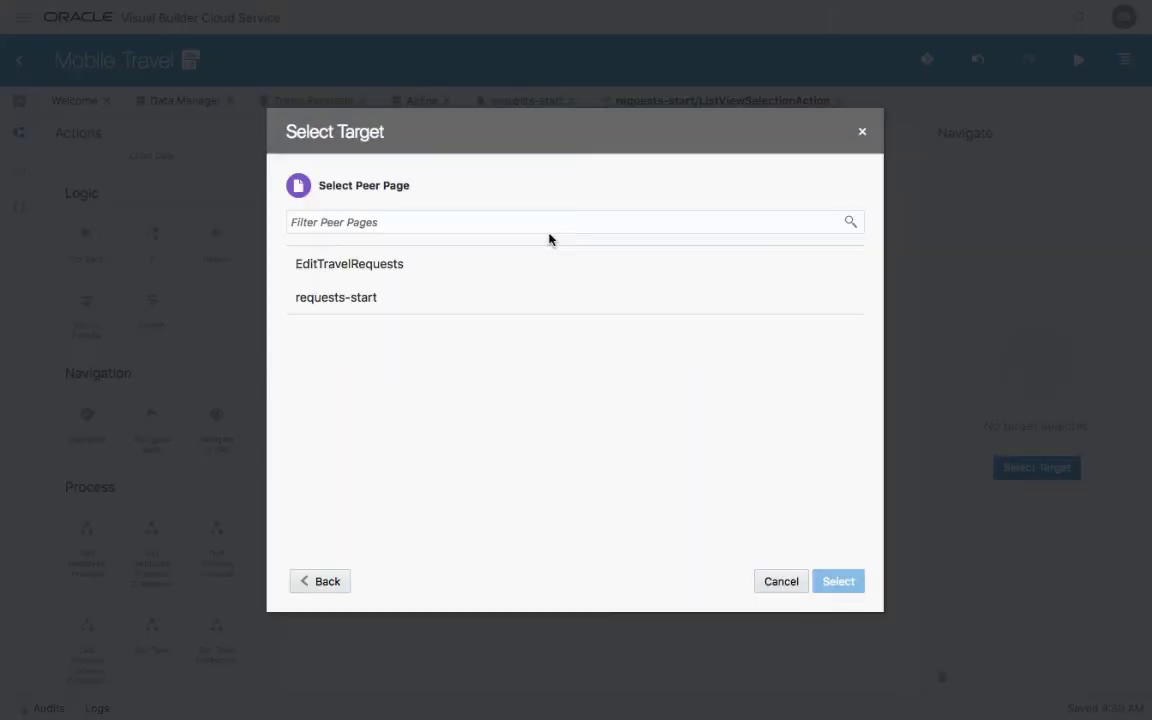
left_click(455, 263)
left_click(846, 581)
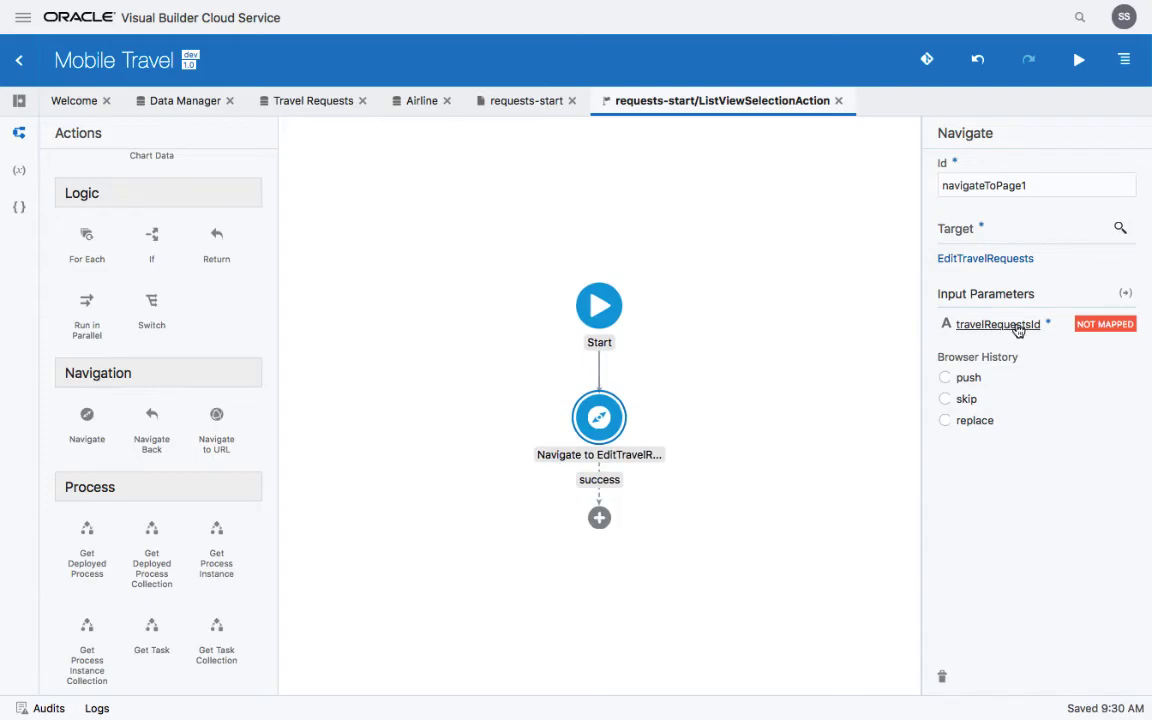
Map the action chain's selection item[0] to the Navigate action's travelRequestsId input parameter and save the mapping
left_click(1126, 294)
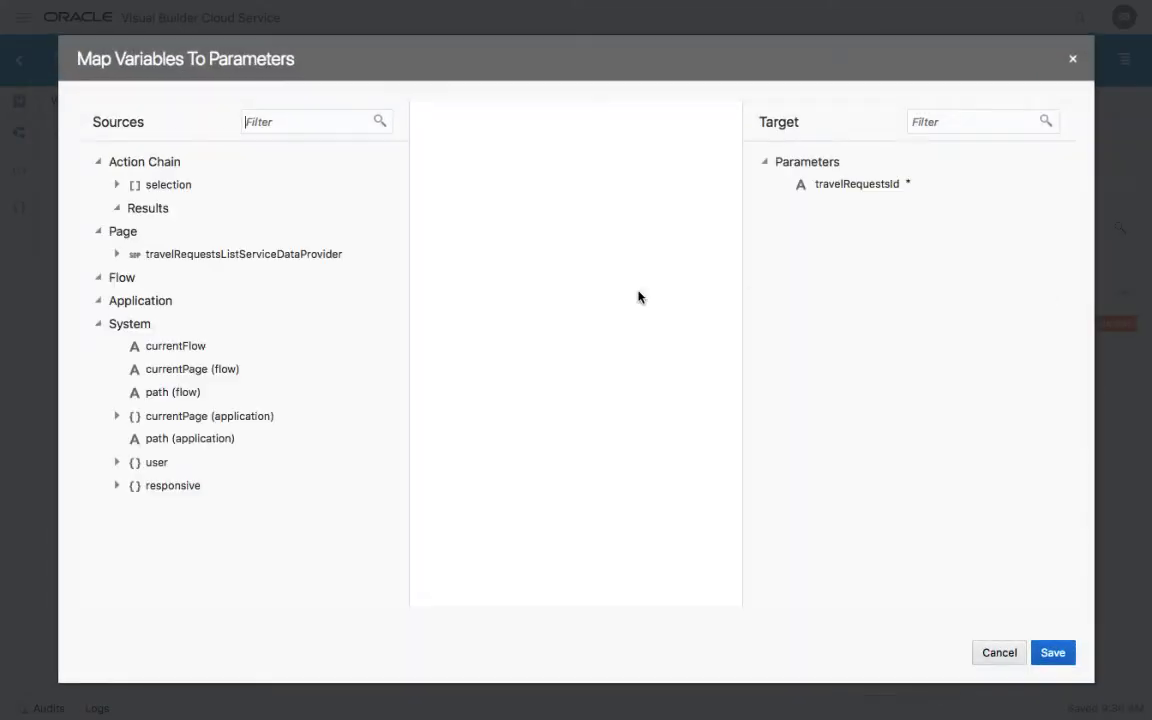
left_click(117, 185)
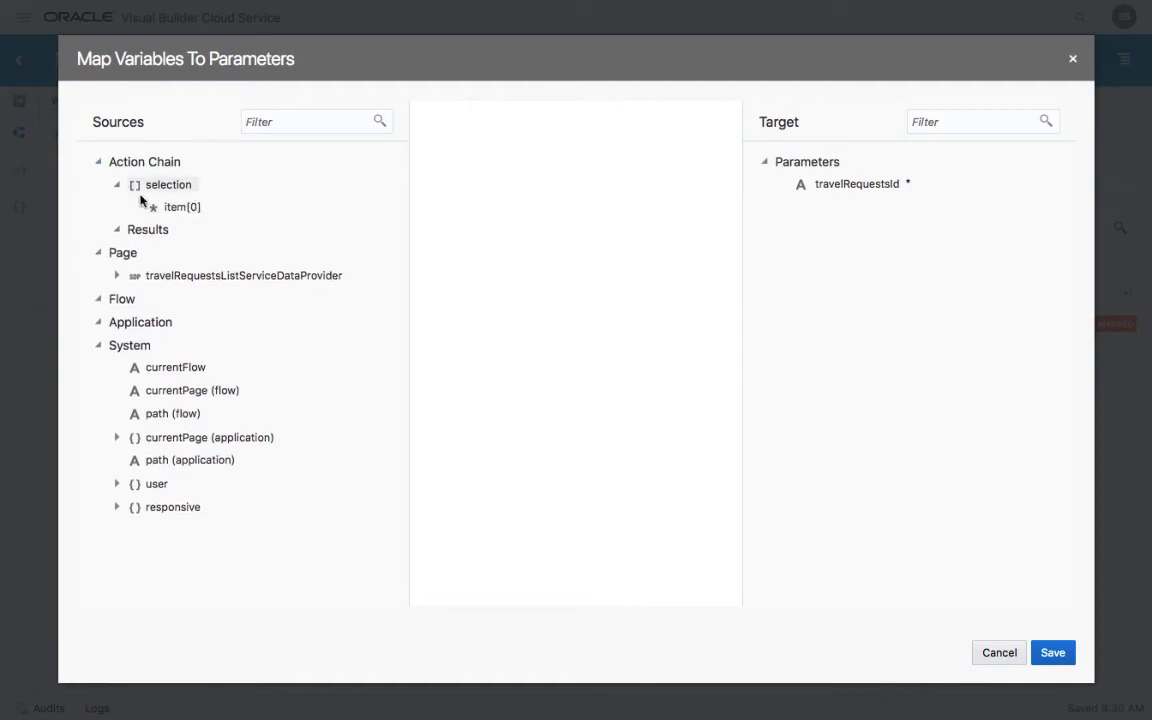
left_click_drag(183, 207, 801, 190)
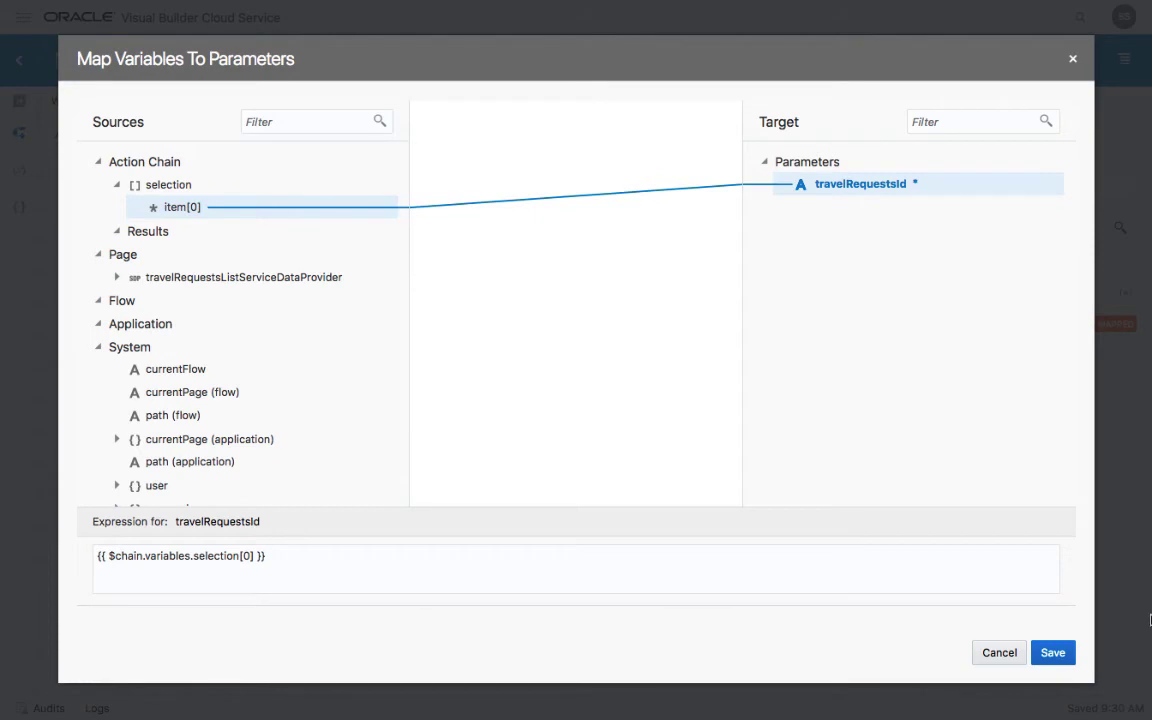
left_click(1054, 653)
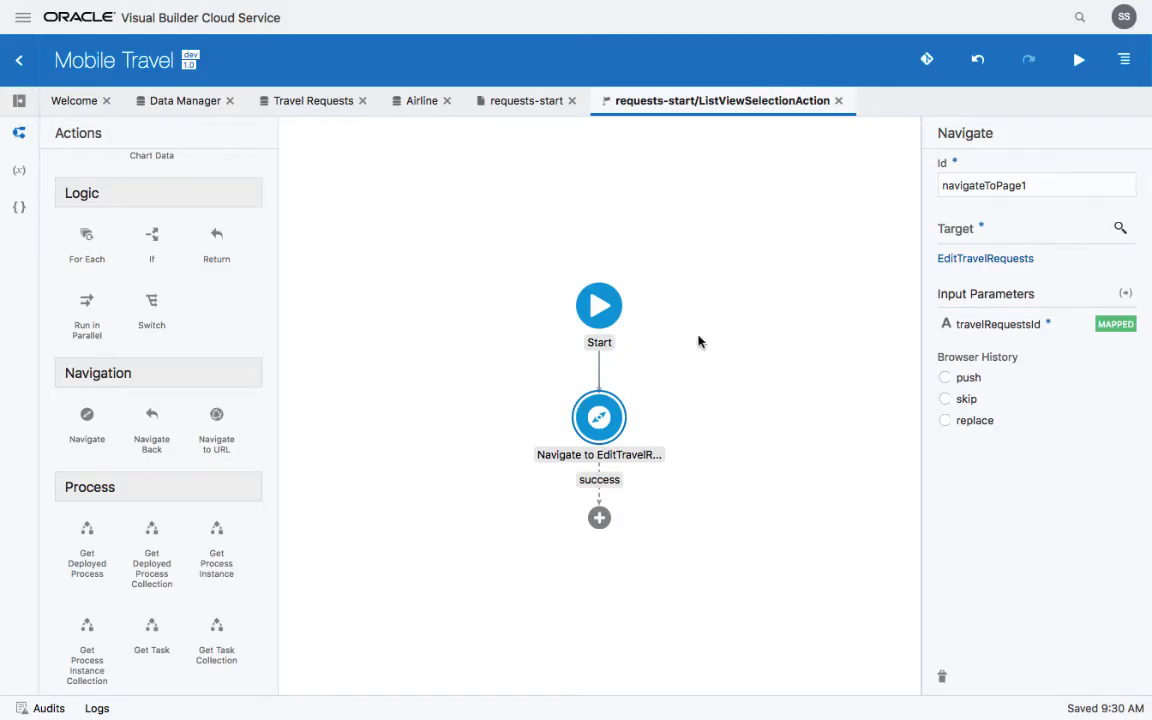
Run the app from the requests-start page and edit the GB request, setting its airline to KLM, marking it approved and saving
left_click(521, 110)
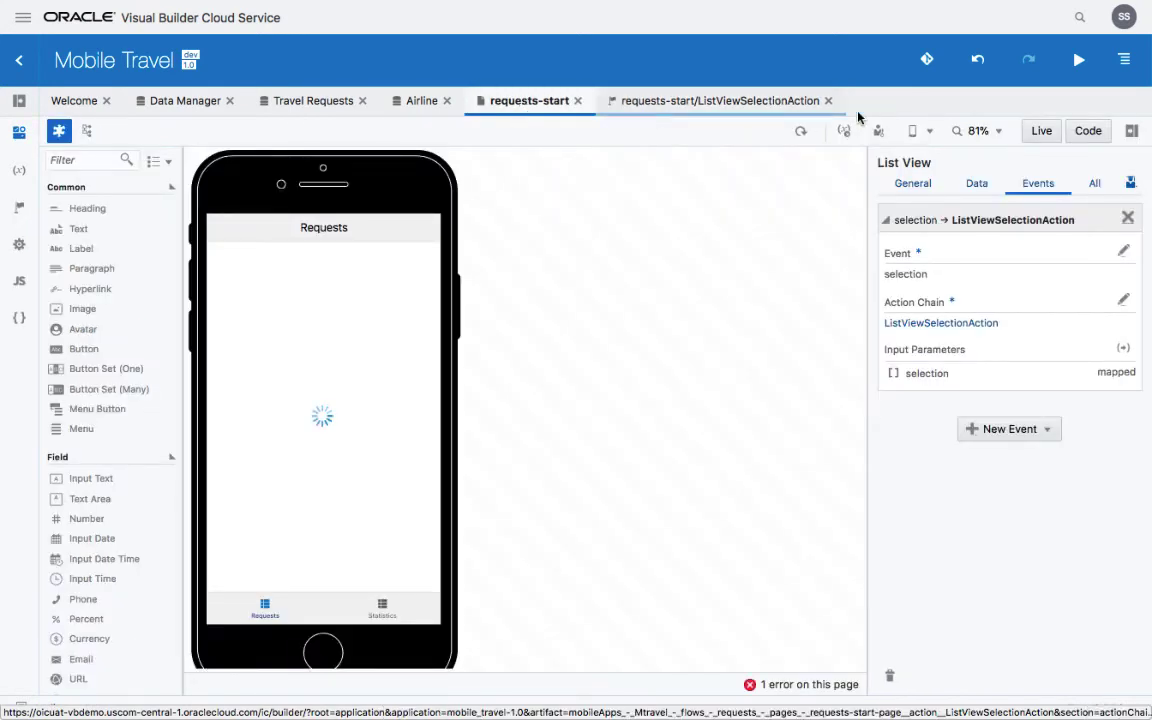
left_click(1079, 60)
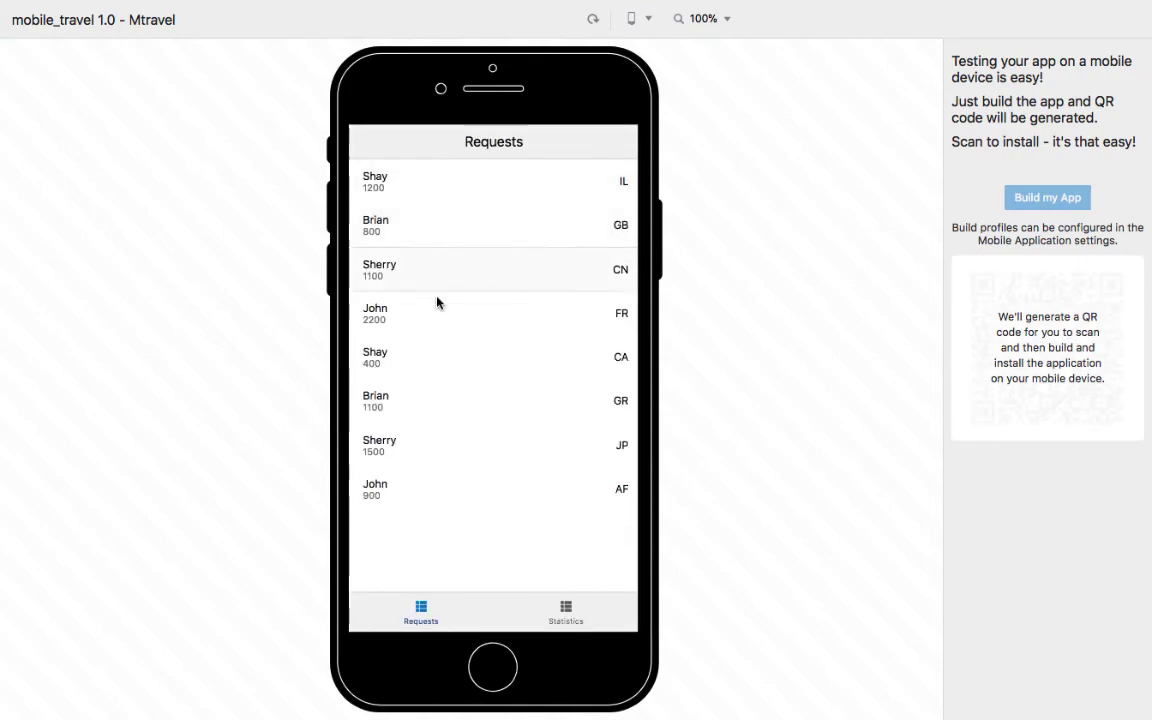
left_click(404, 221)
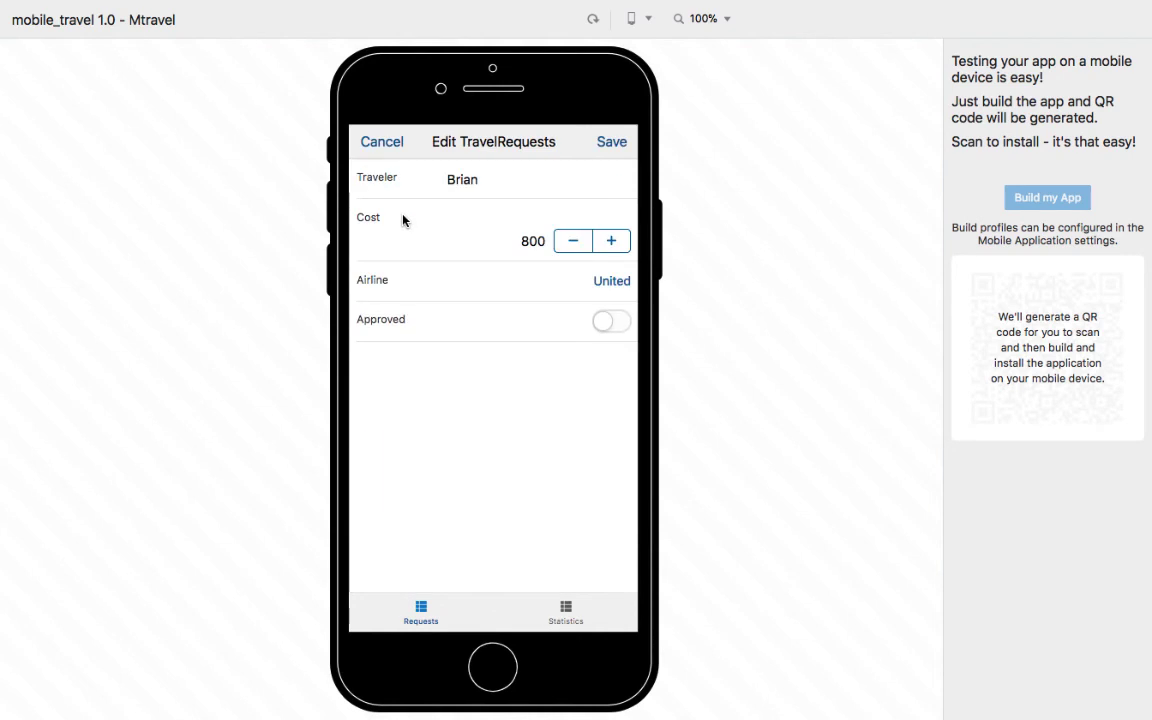
left_click(614, 287)
left_click(604, 303)
left_click(627, 321)
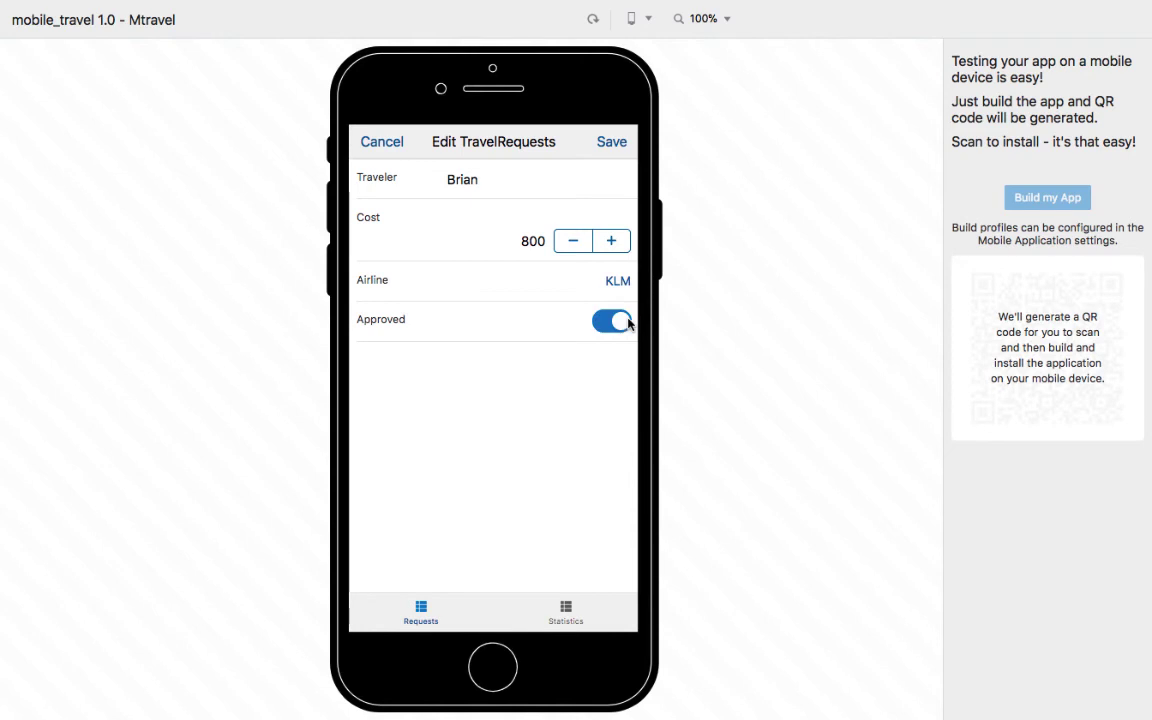
left_click(609, 145)
left_click(610, 312)
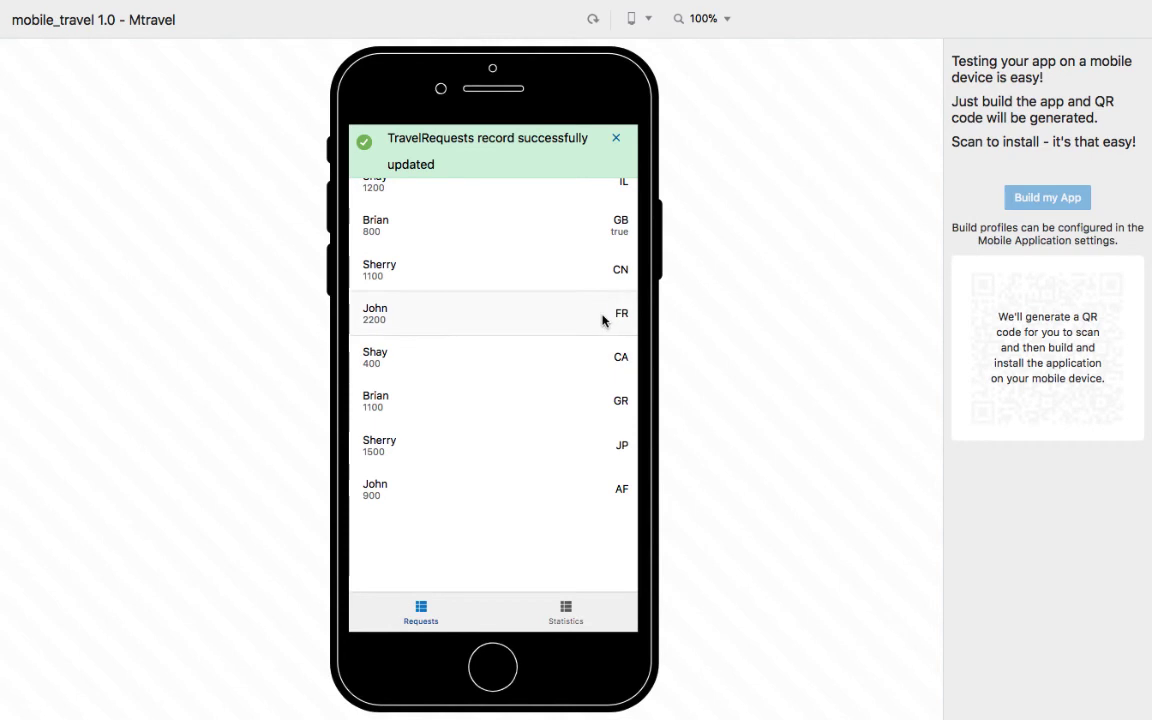
left_click(620, 146)
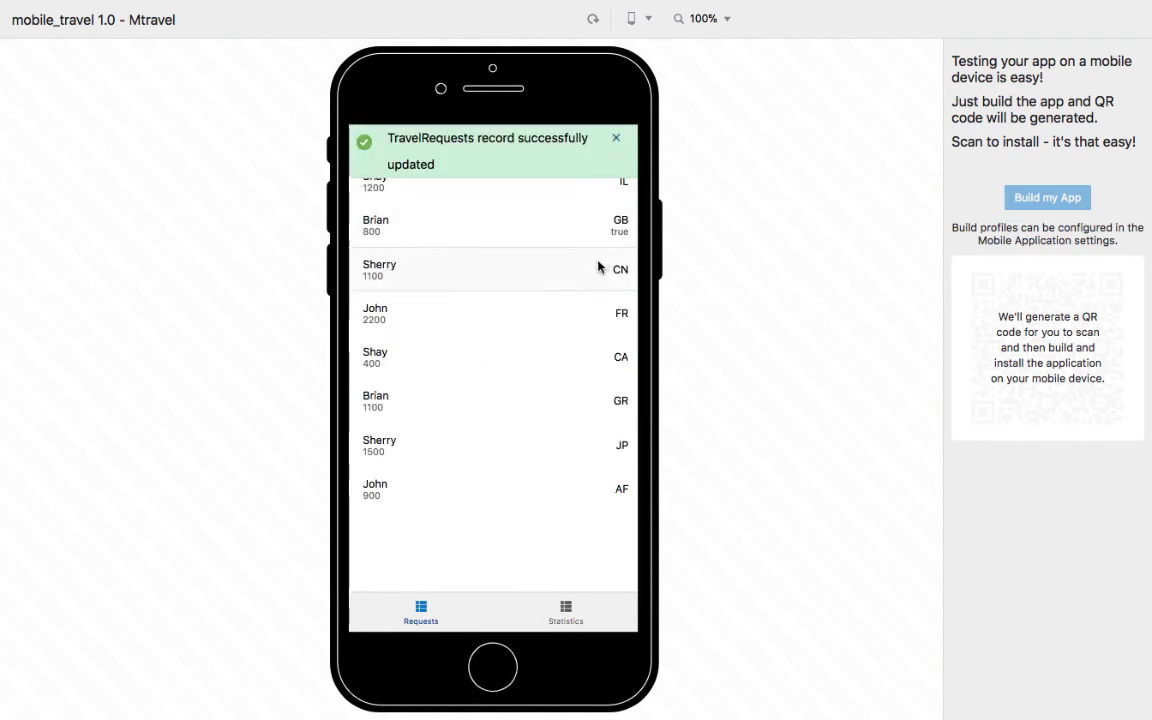
Set the cost of the CN travel request to 1,104 in the running app and save the record
left_click(599, 267)
left_click(611, 244)
left_click(611, 244)
left_click(611, 244)
left_click(611, 244)
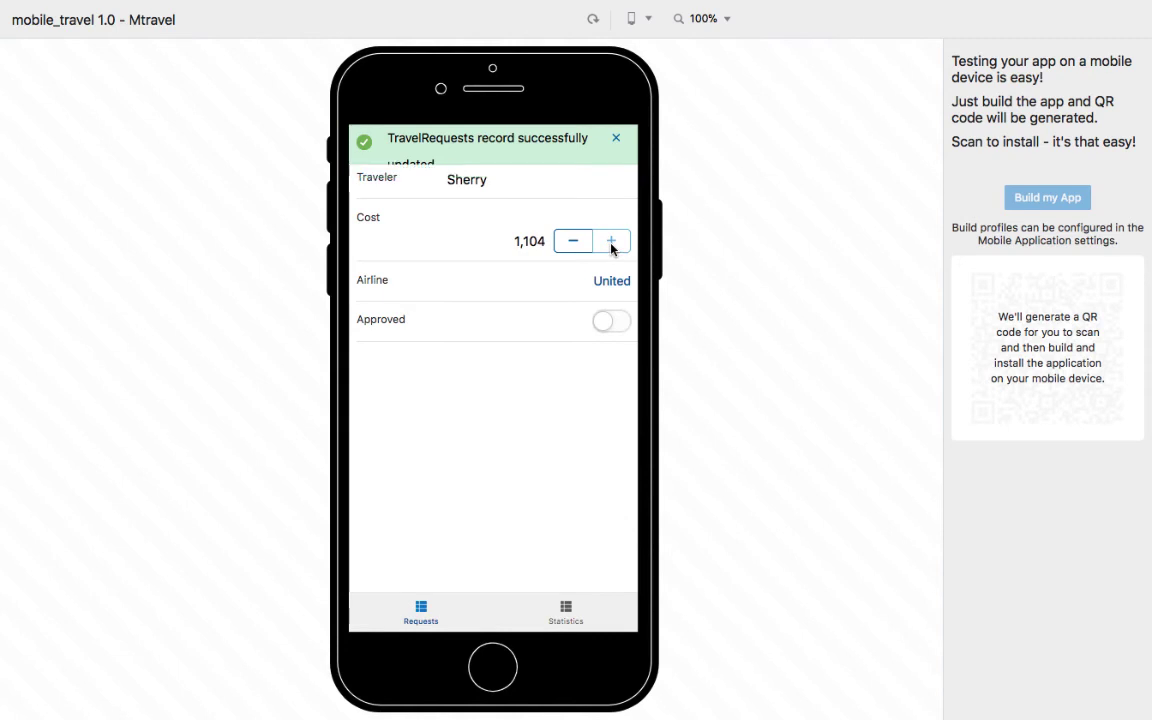
left_click(609, 281)
left_click(603, 330)
left_click(621, 145)
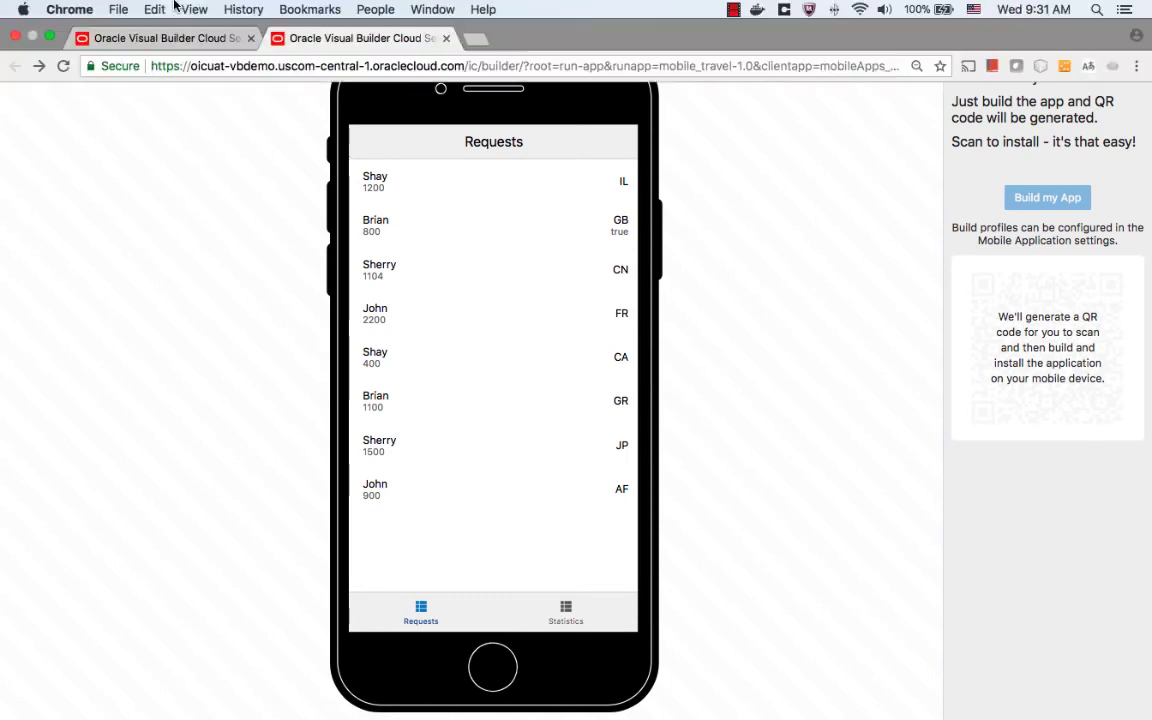
Return to the Visual Builder designer and open the Statistics page for editing through the phone preview's Live mode
left_click(235, 44)
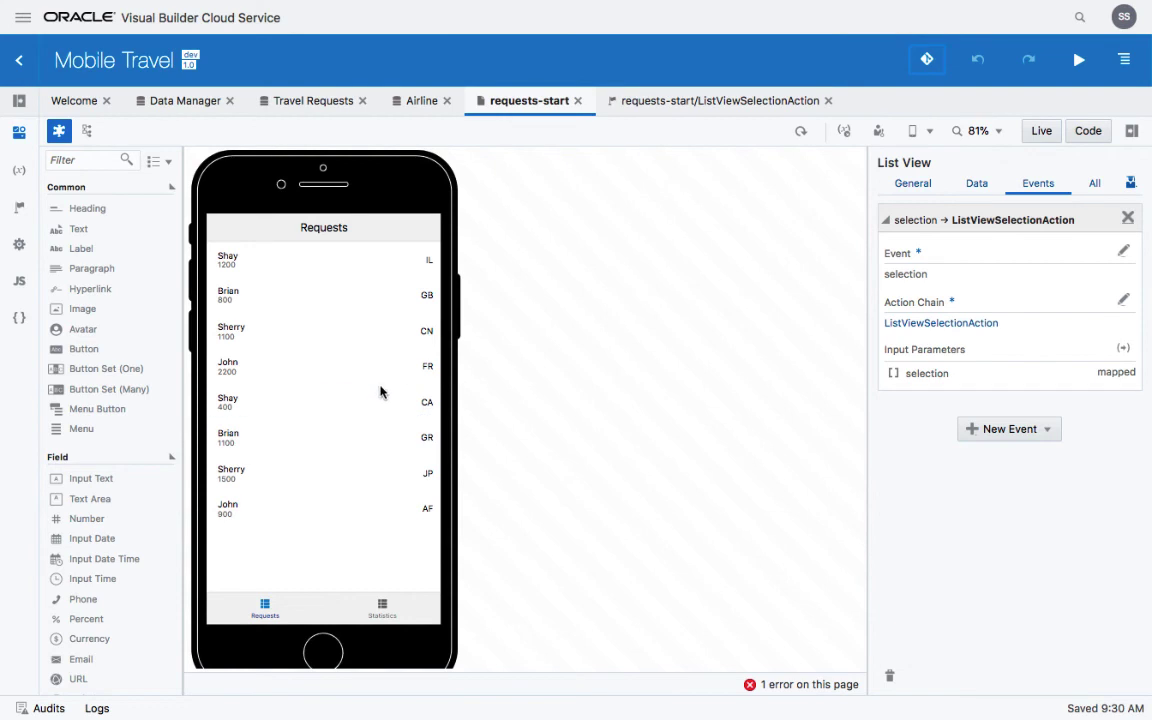
left_click(1042, 131)
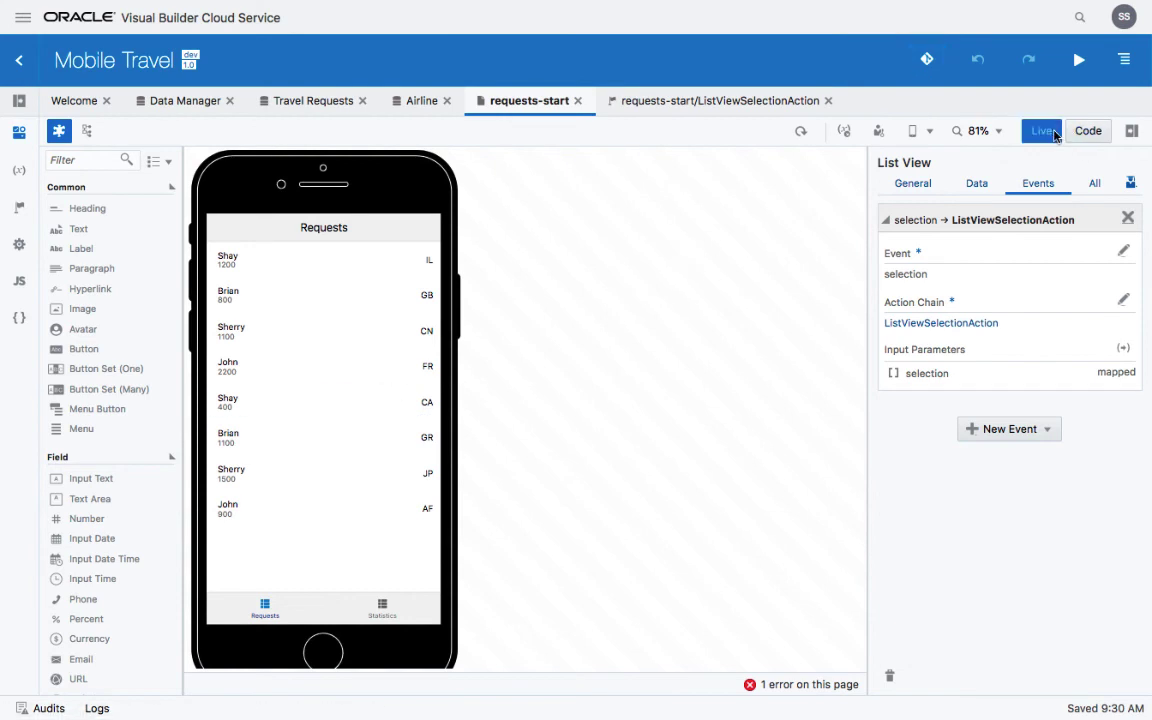
left_click(383, 612)
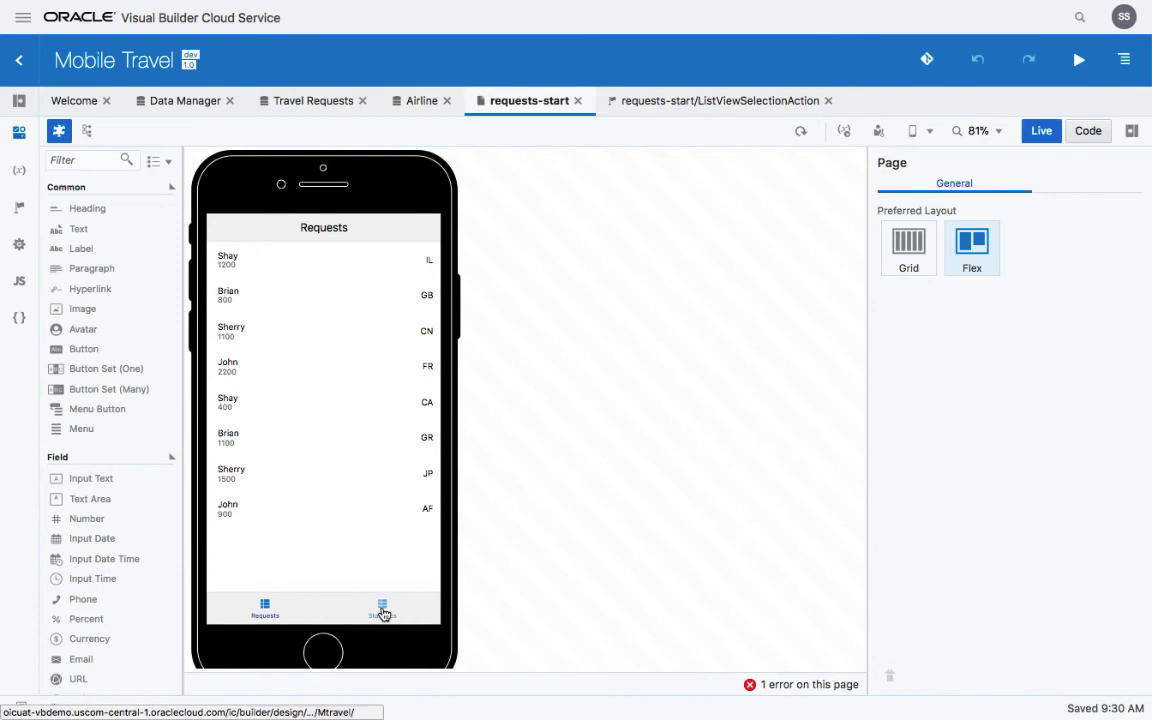
left_click(383, 610)
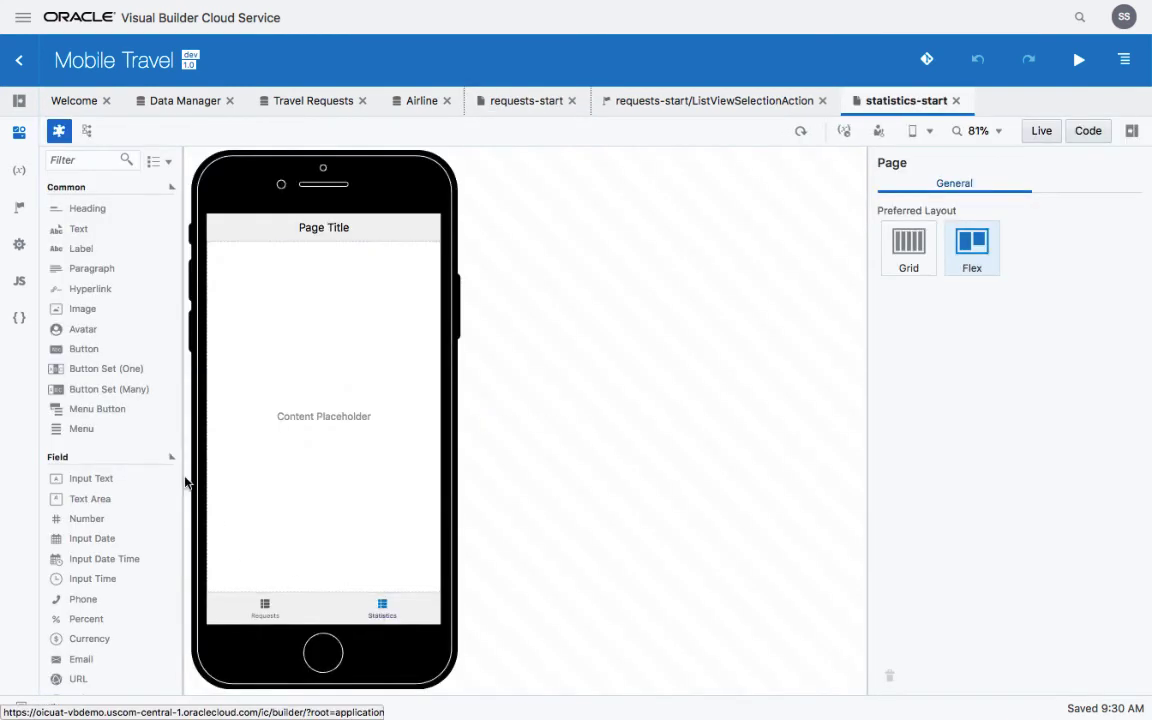
Set the mobile page template's page title to Statistics
left_click(342, 227)
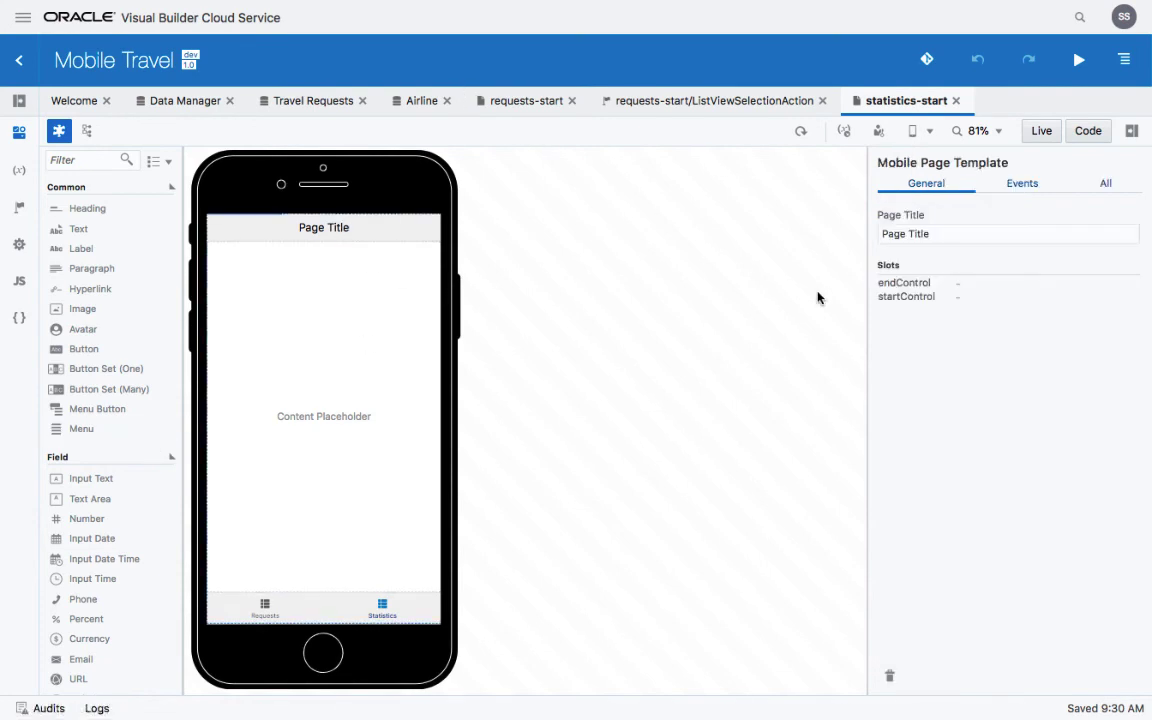
left_click_drag(1027, 234, 858, 224)
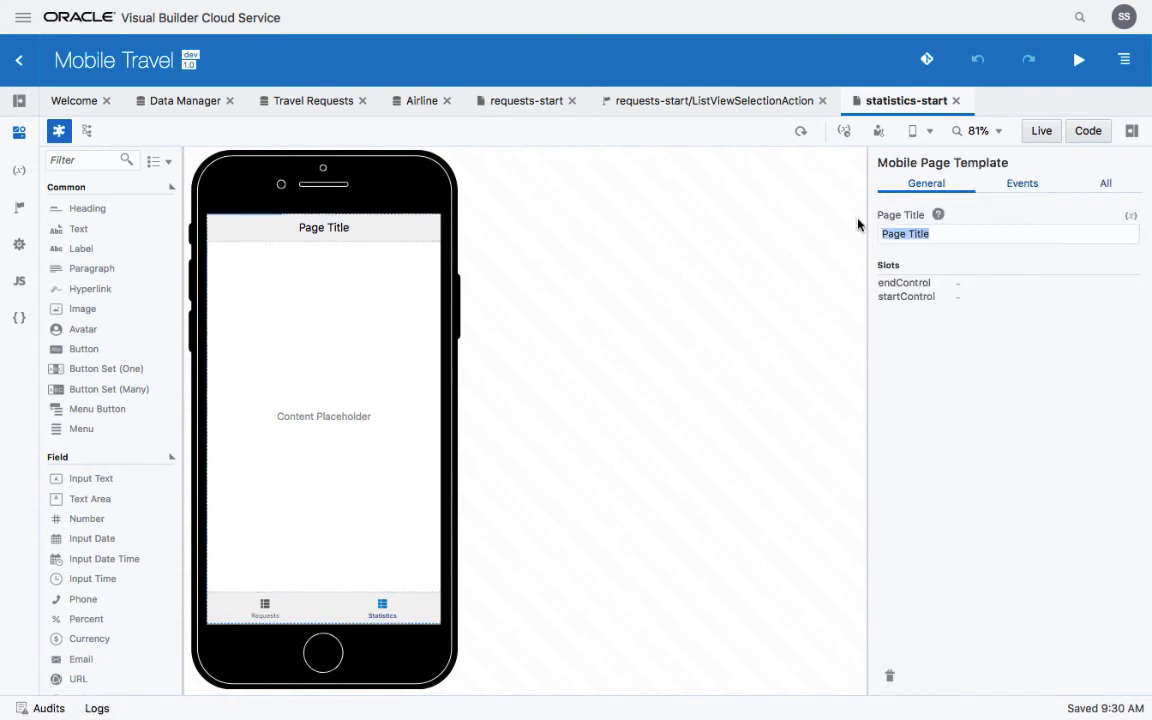
type("Statistics")
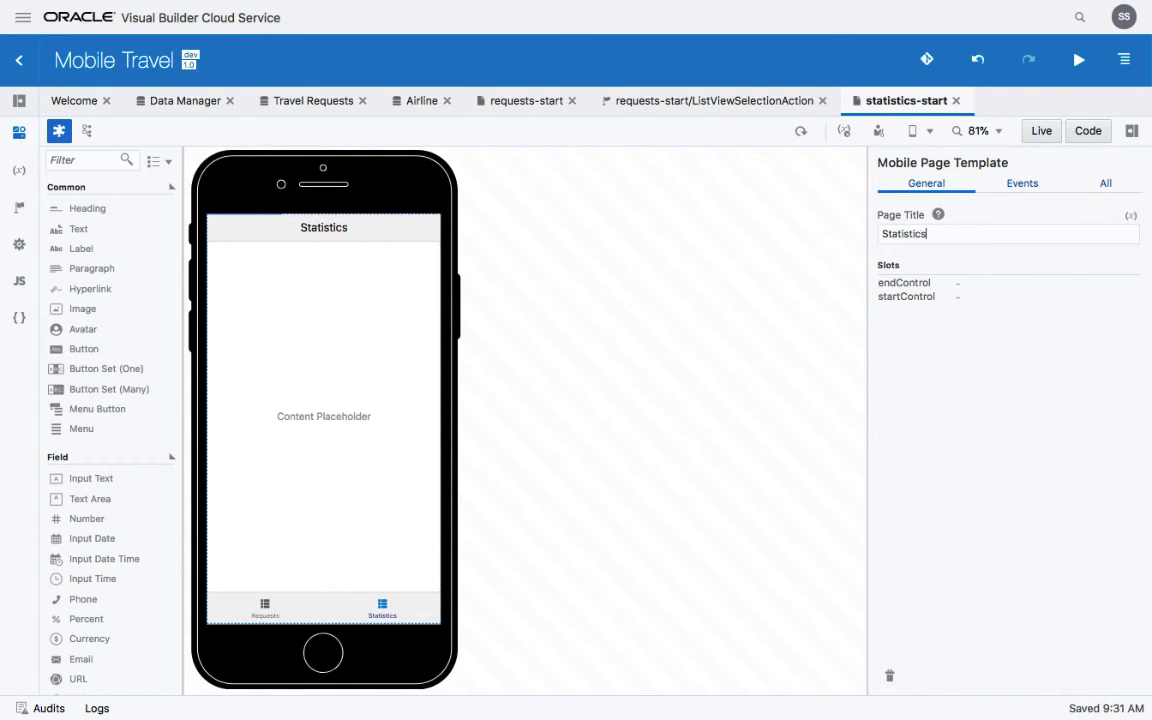
Add a Bar Chart component to the content area of the Statistics page
scroll(167, 419, "down", 5)
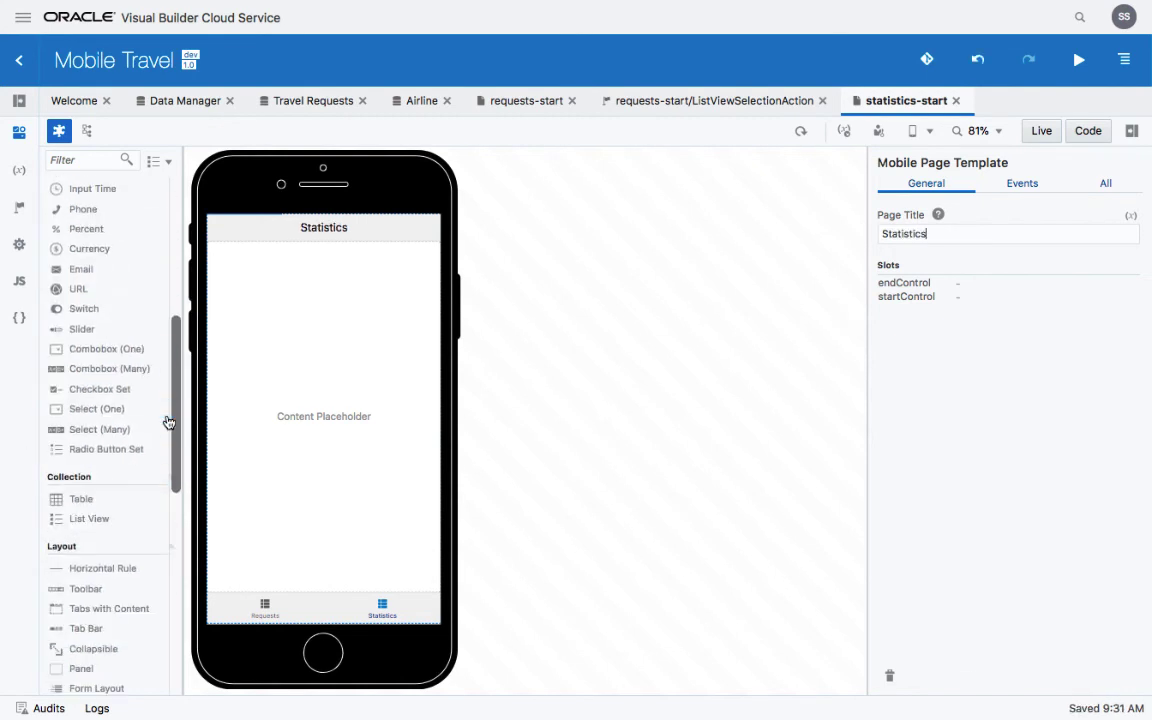
scroll(160, 424, "down", 8)
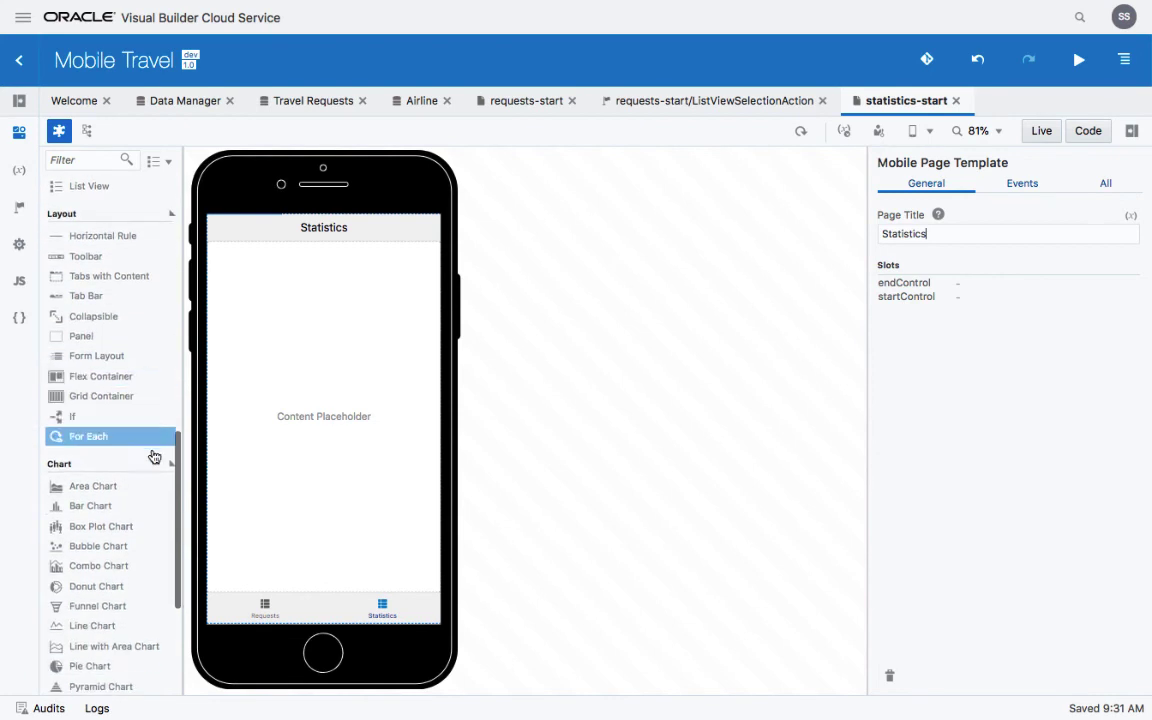
left_click_drag(108, 510, 257, 392)
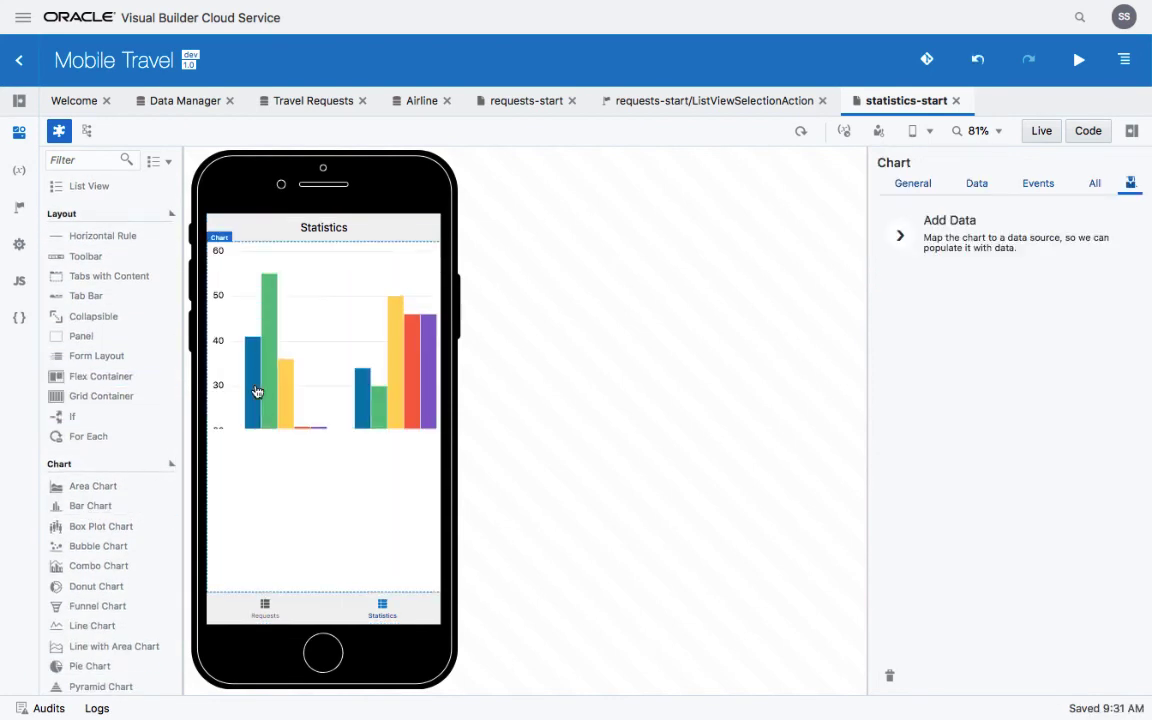
Bind the bar chart to the Airline GET endpoint, with totalCost as the Y-axis values and airline as the X-axis categories
left_click(946, 248)
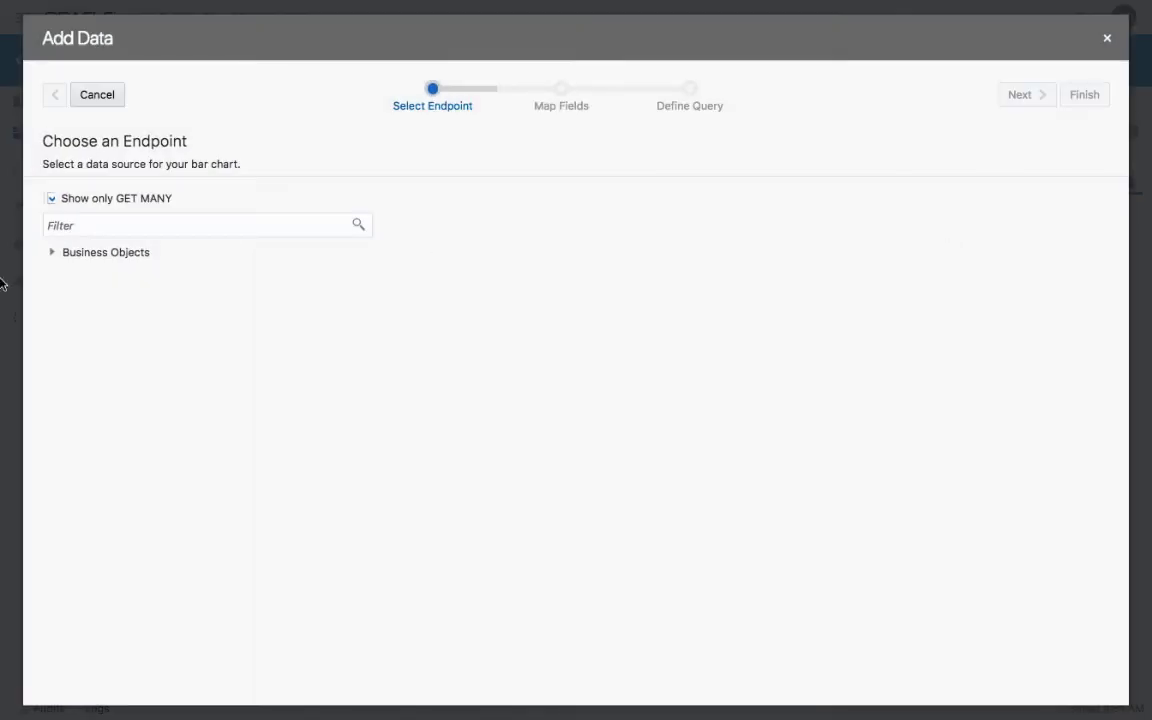
left_click(51, 253)
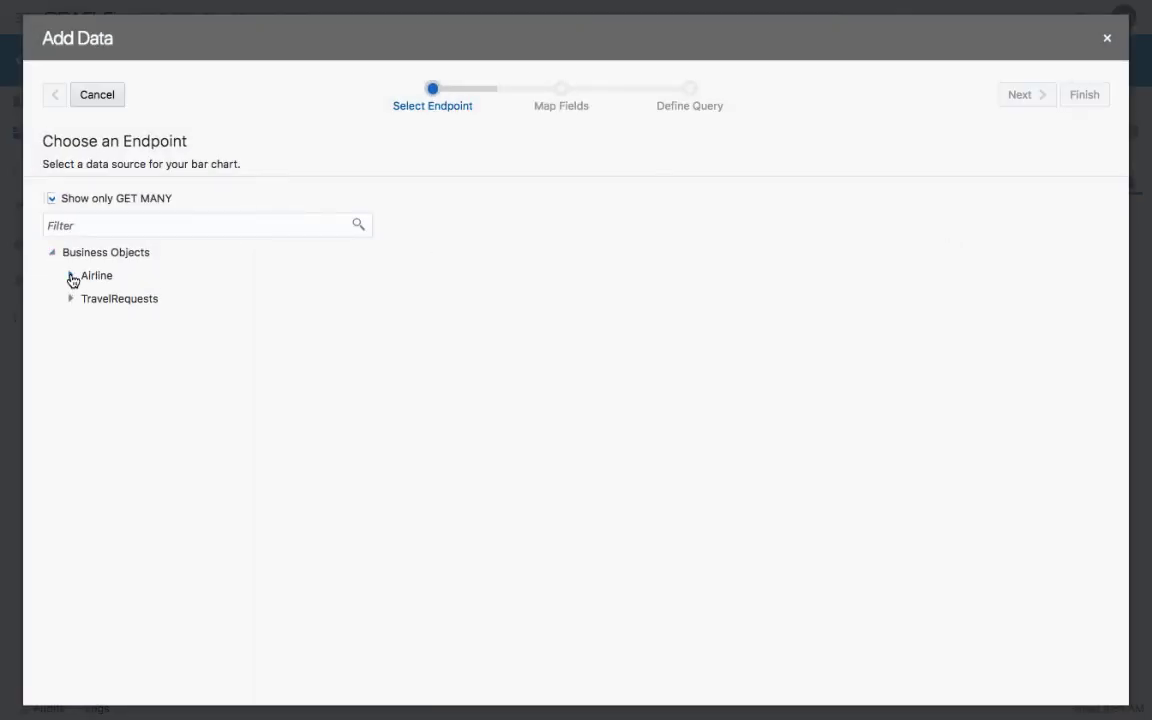
left_click(70, 275)
left_click(120, 297)
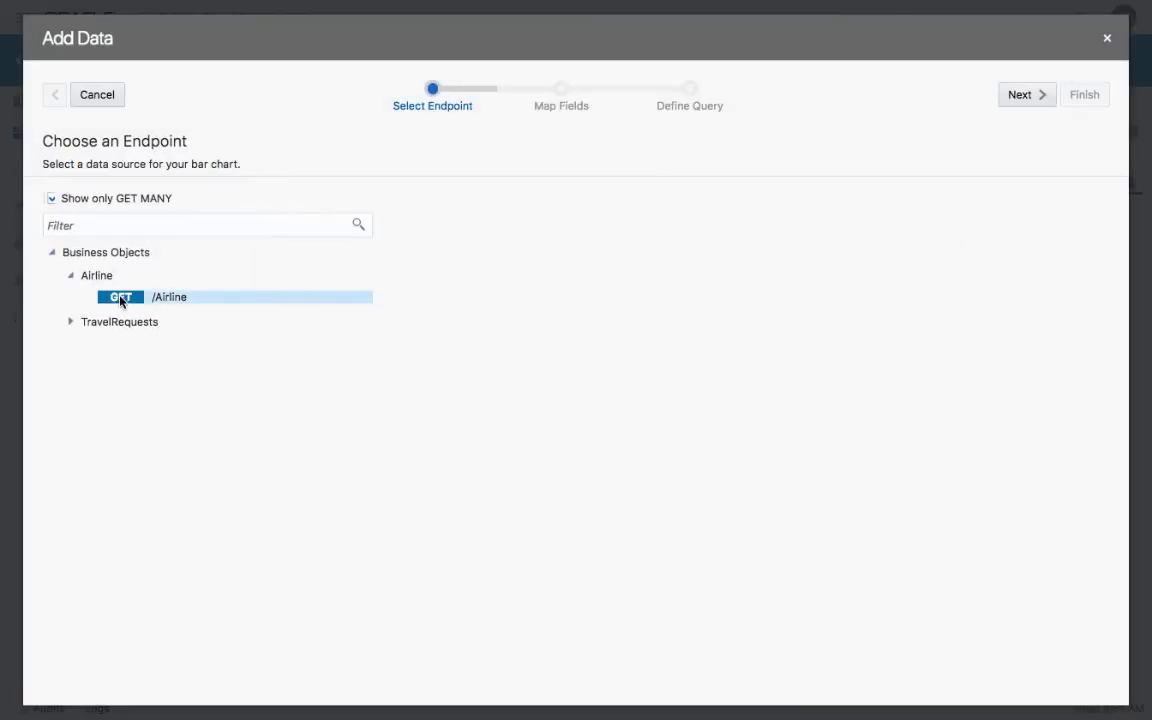
left_click(1012, 95)
left_click_drag(165, 465, 683, 269)
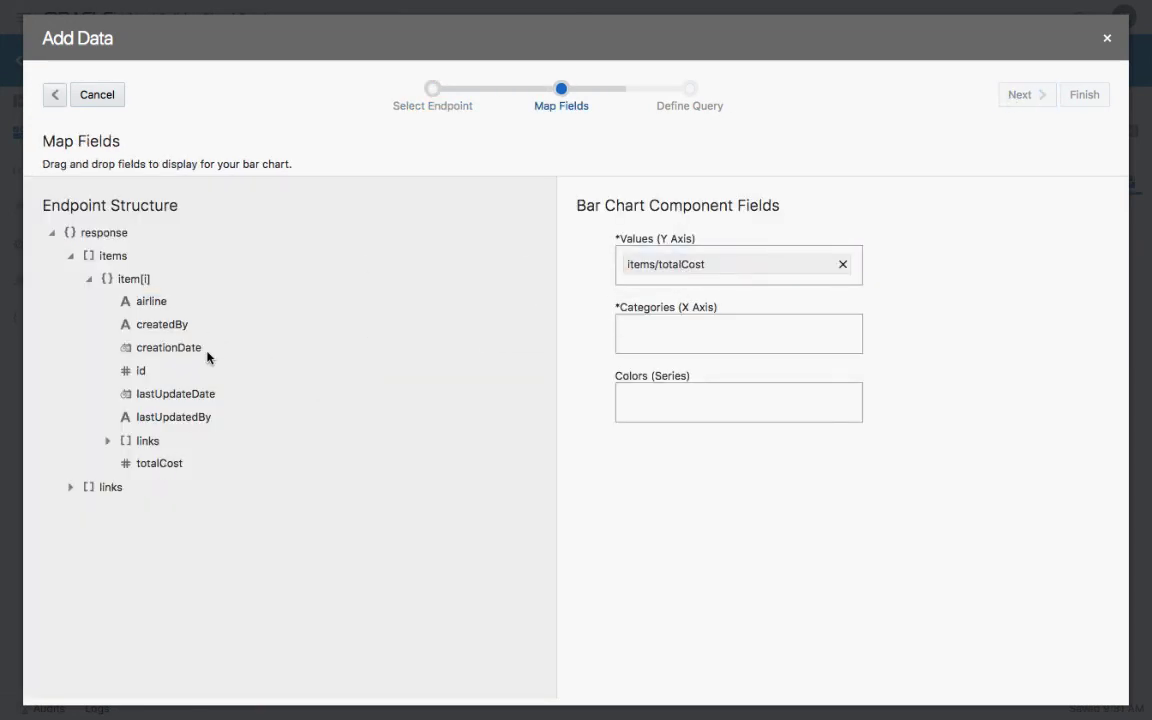
left_click_drag(163, 304, 758, 343)
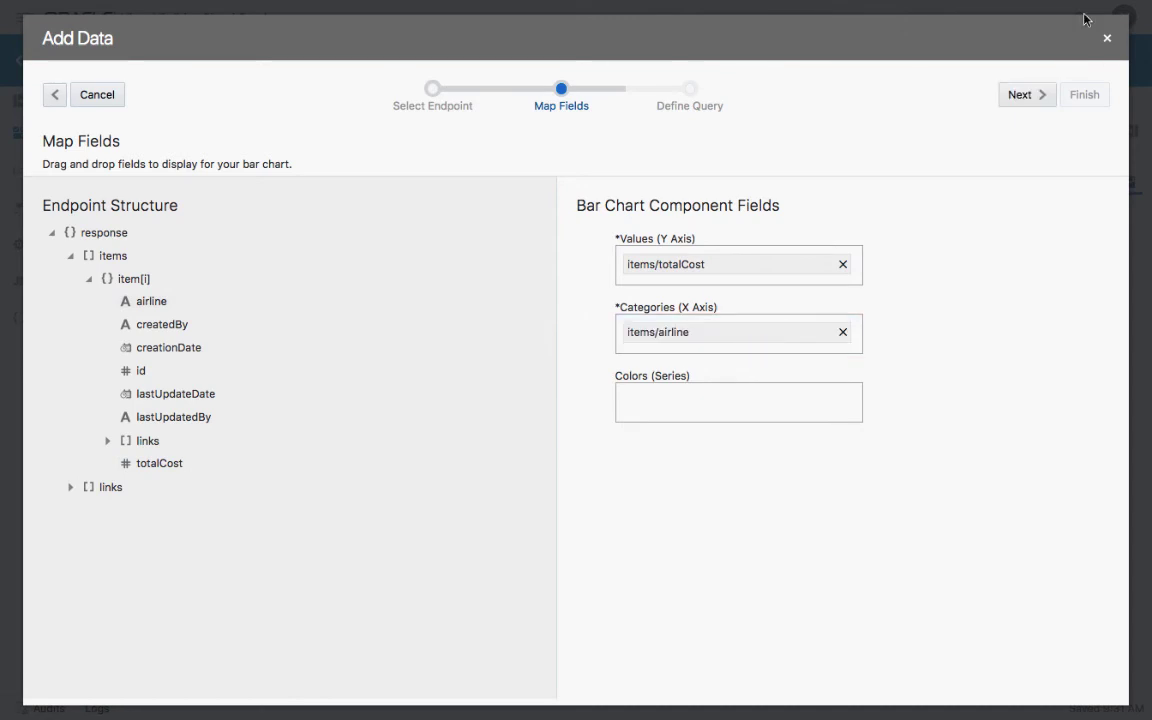
left_click(1034, 98)
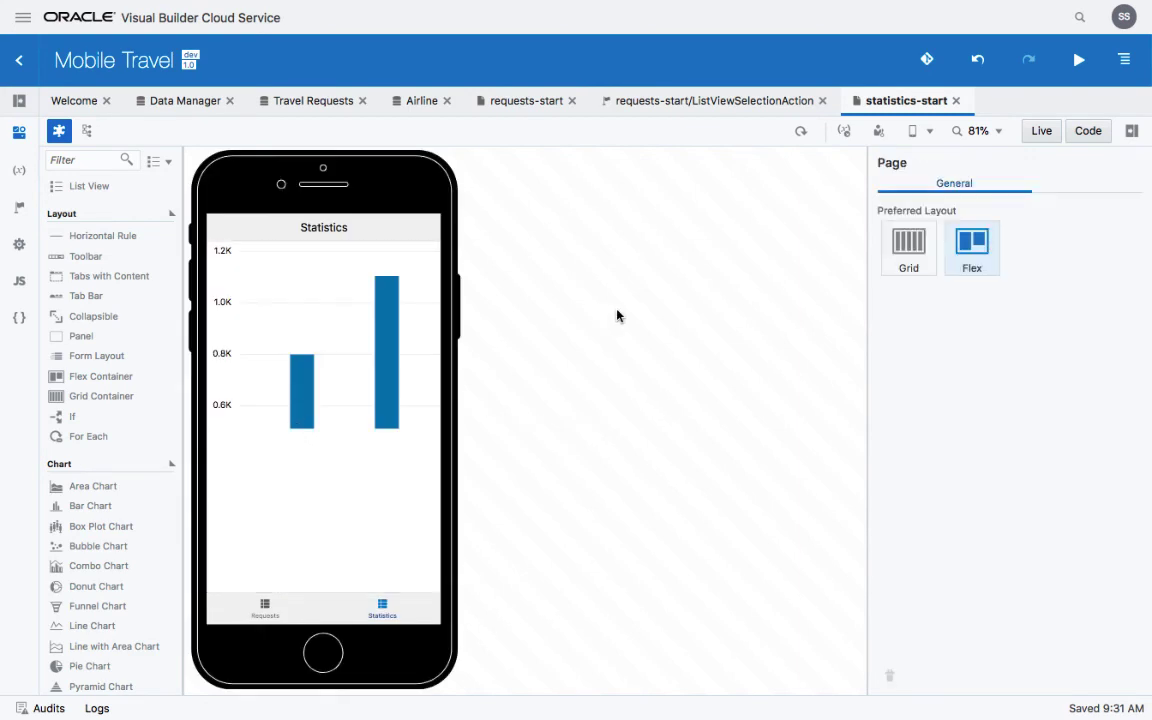
Set the bar chart's orientation to Horizontal and its flex item sizing to Initial
left_click(409, 311)
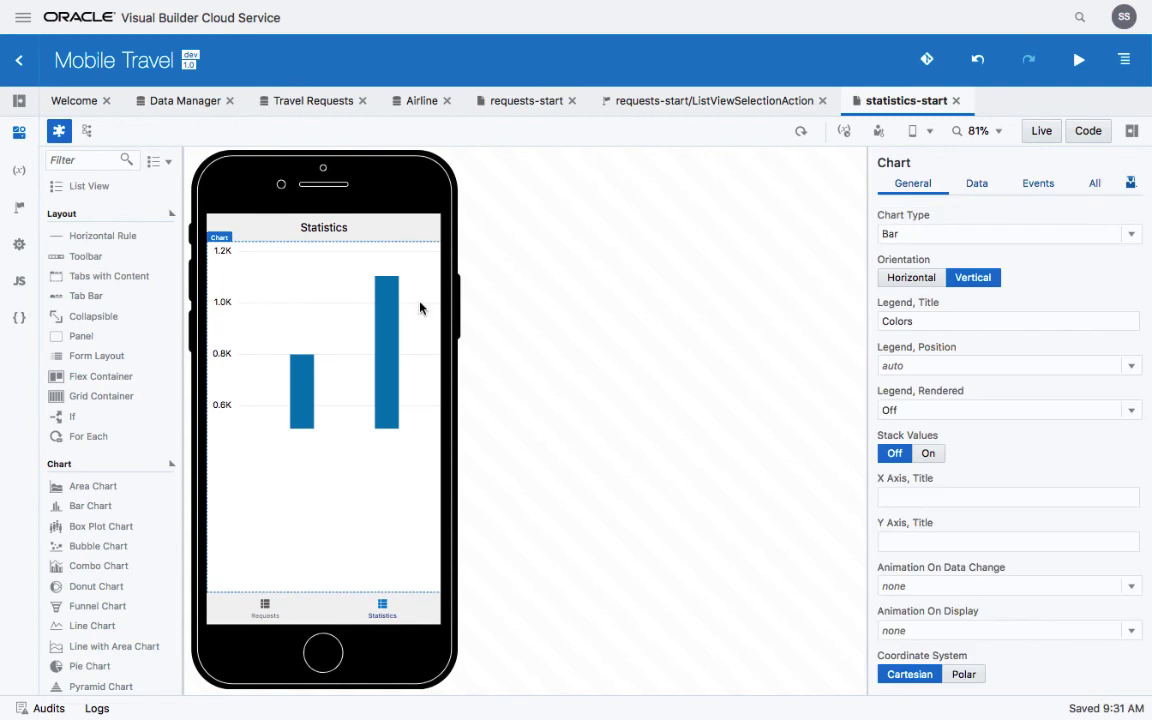
left_click(912, 279)
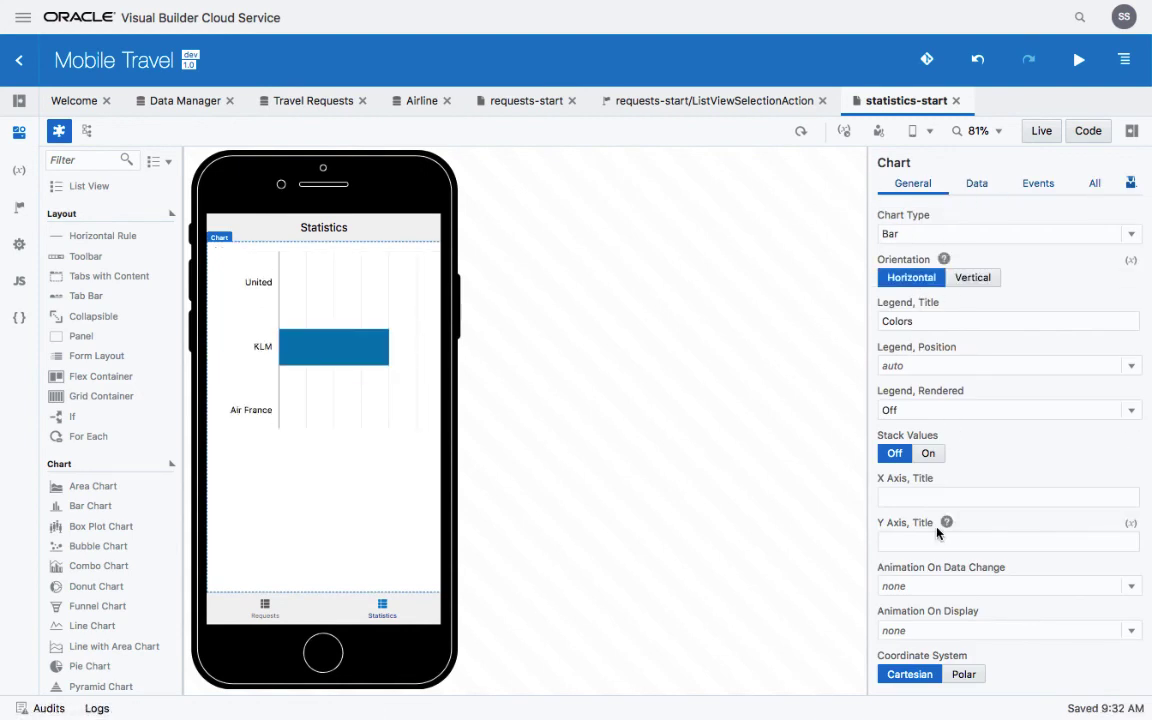
scroll(941, 498, "down", 3)
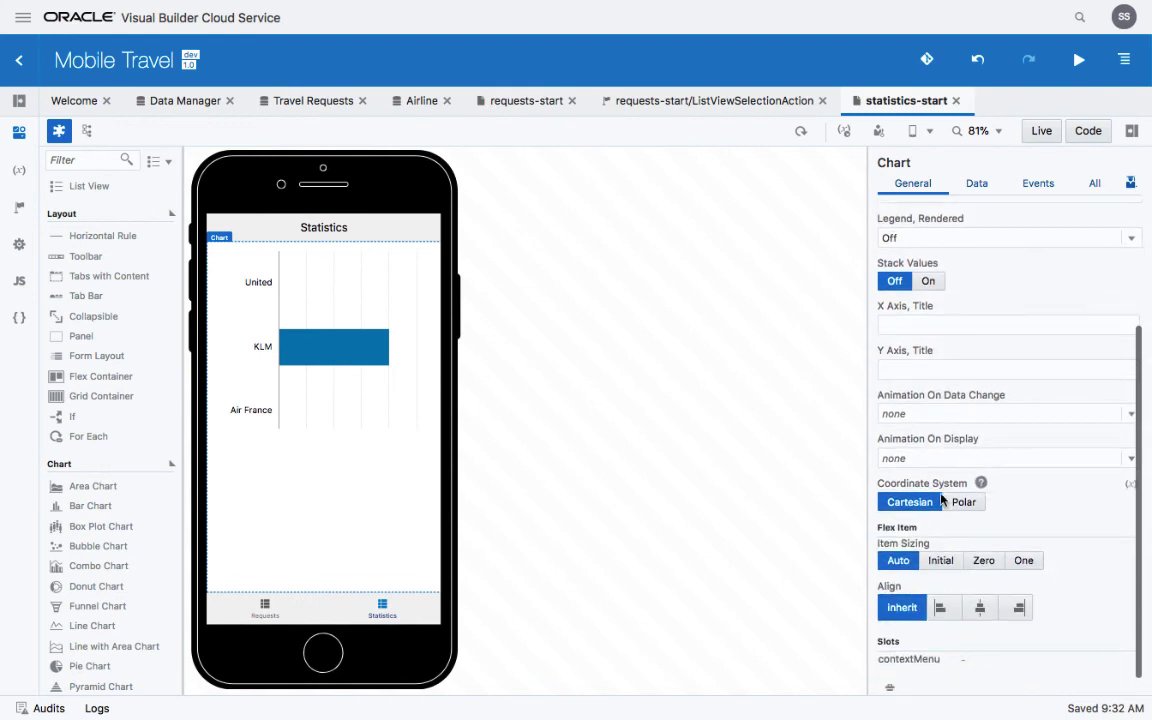
left_click(941, 562)
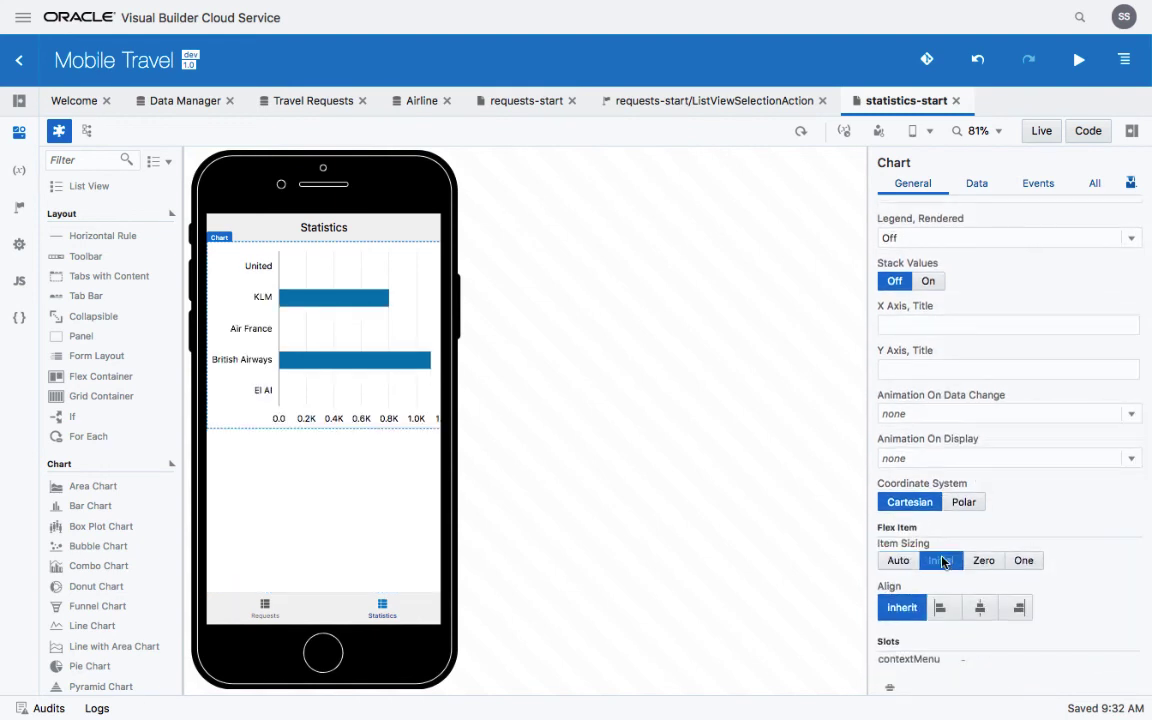
Set the chart's Animation On Display to Zoom and show the source code of the statistics-start page
left_click(946, 457)
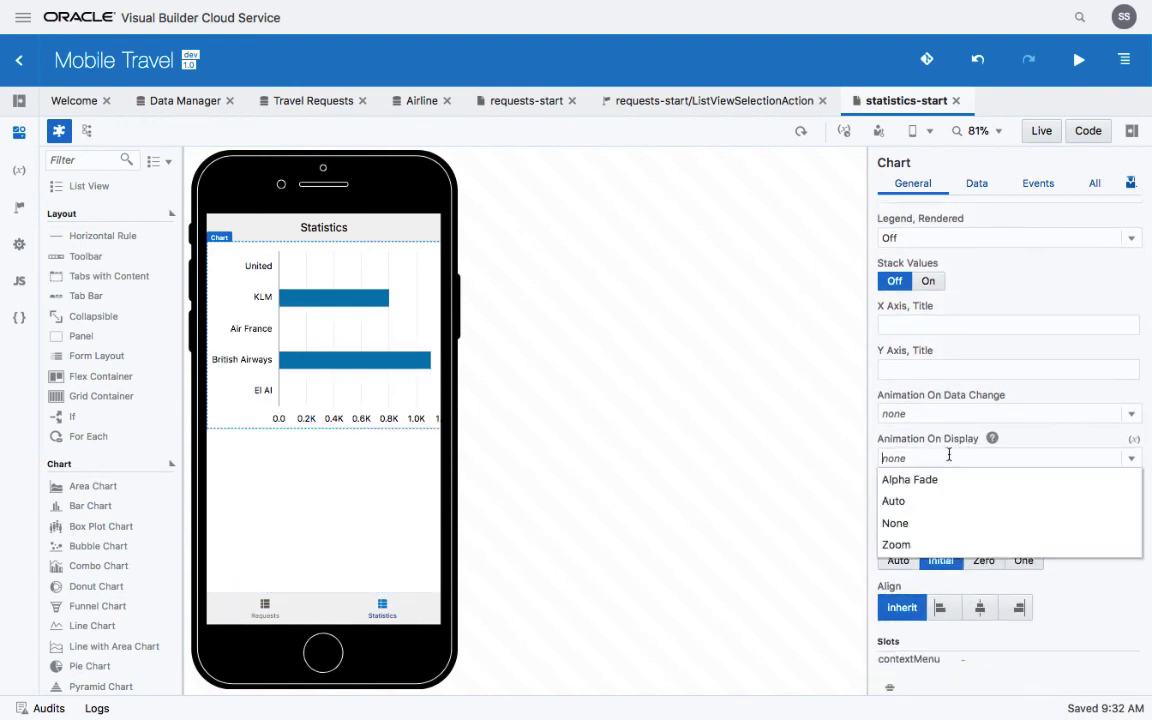
left_click(937, 543)
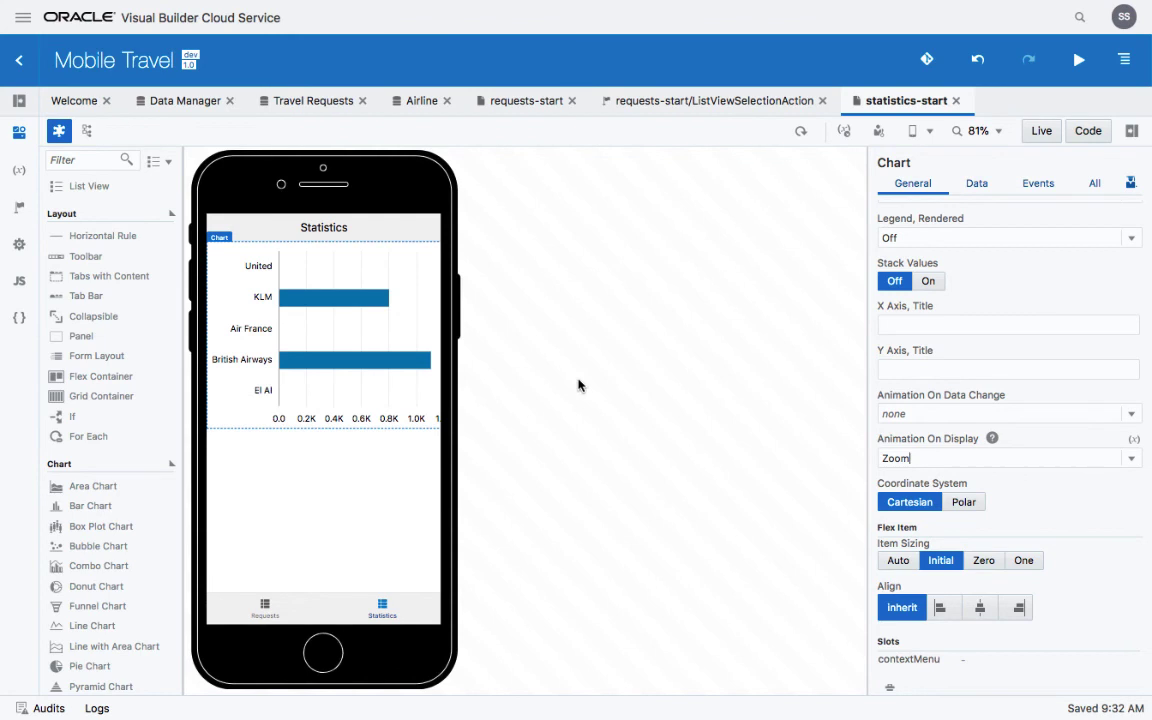
left_click(1088, 130)
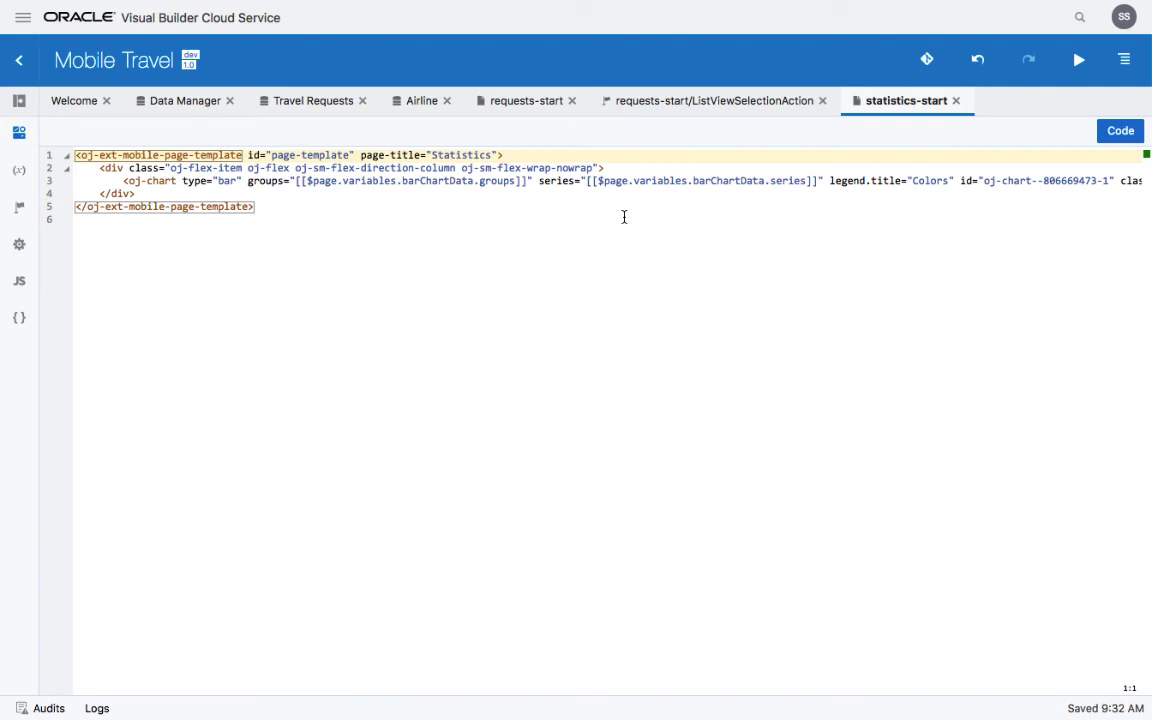
Insert an empty animation-on-display attribute after type="bar" in the oj-chart tag using code completion
left_click(245, 181)
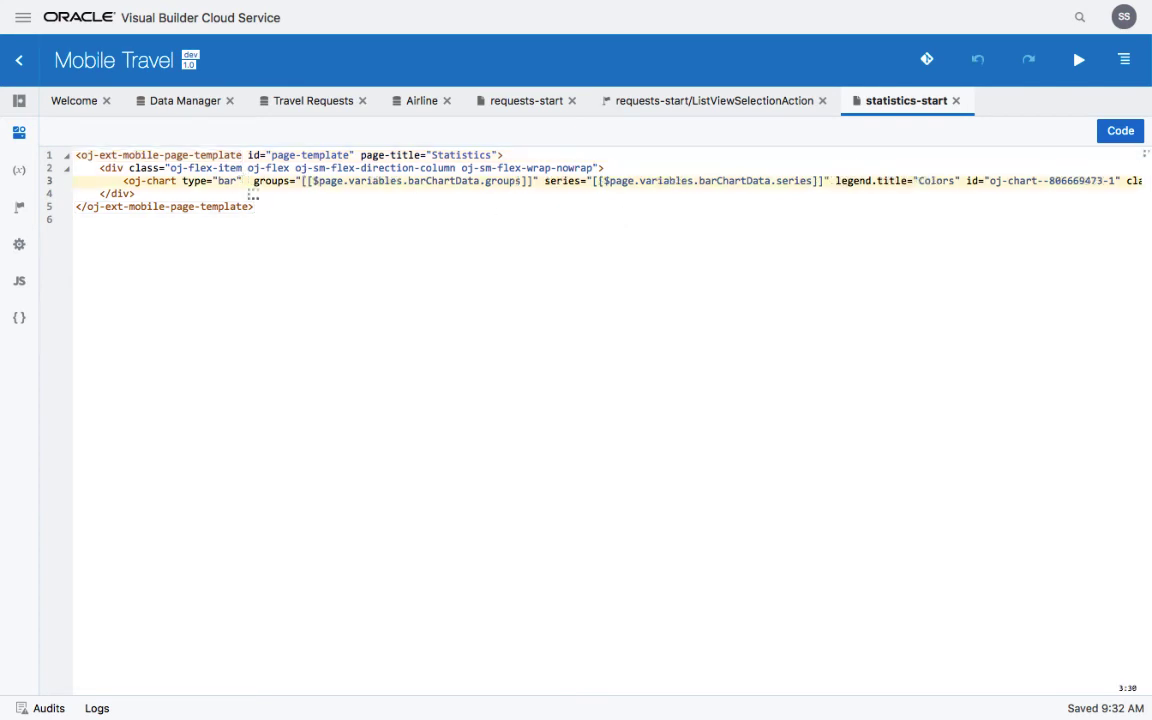
key("ctrl+space")
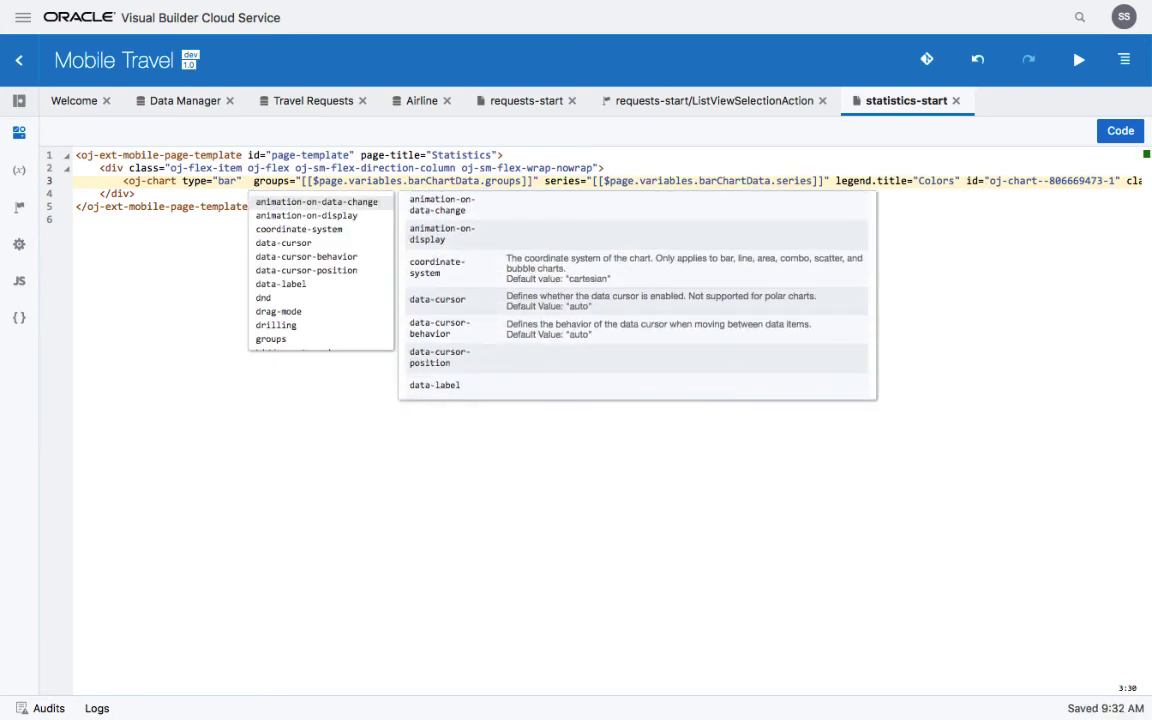
key("Down")
key("Return")
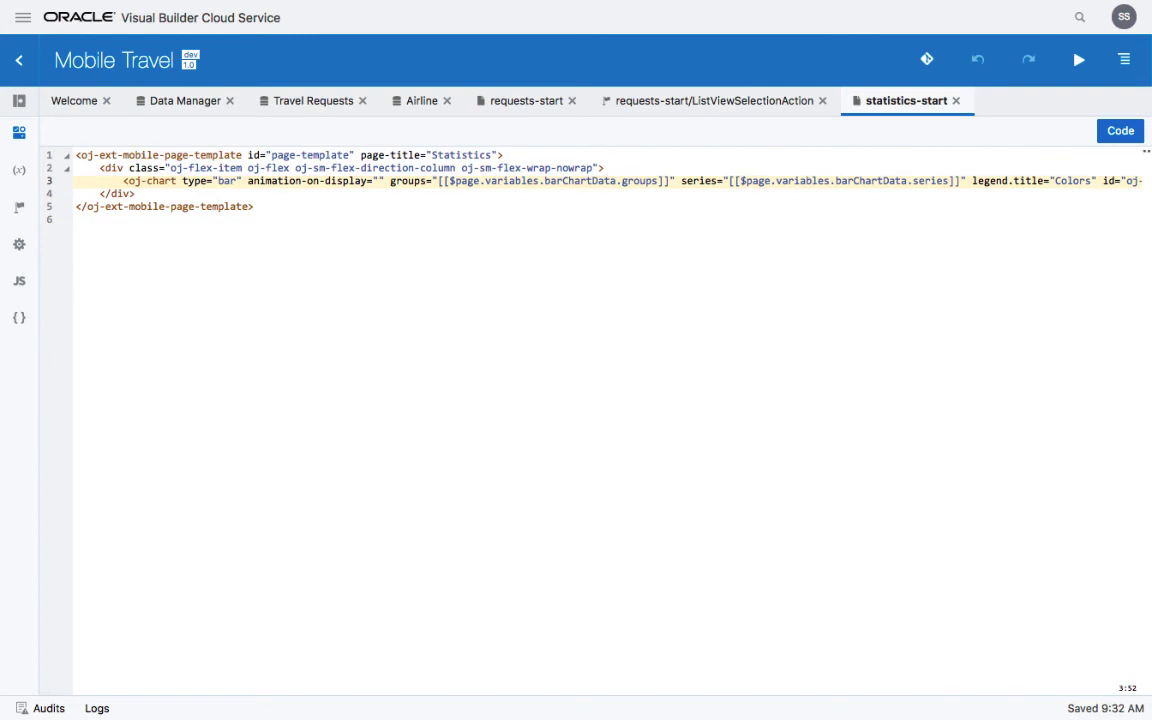
Check the oj-chart tag's remaining attributes and delete the empty duplicate animation-on-display attribute
scroll(608, 400, "right", 9)
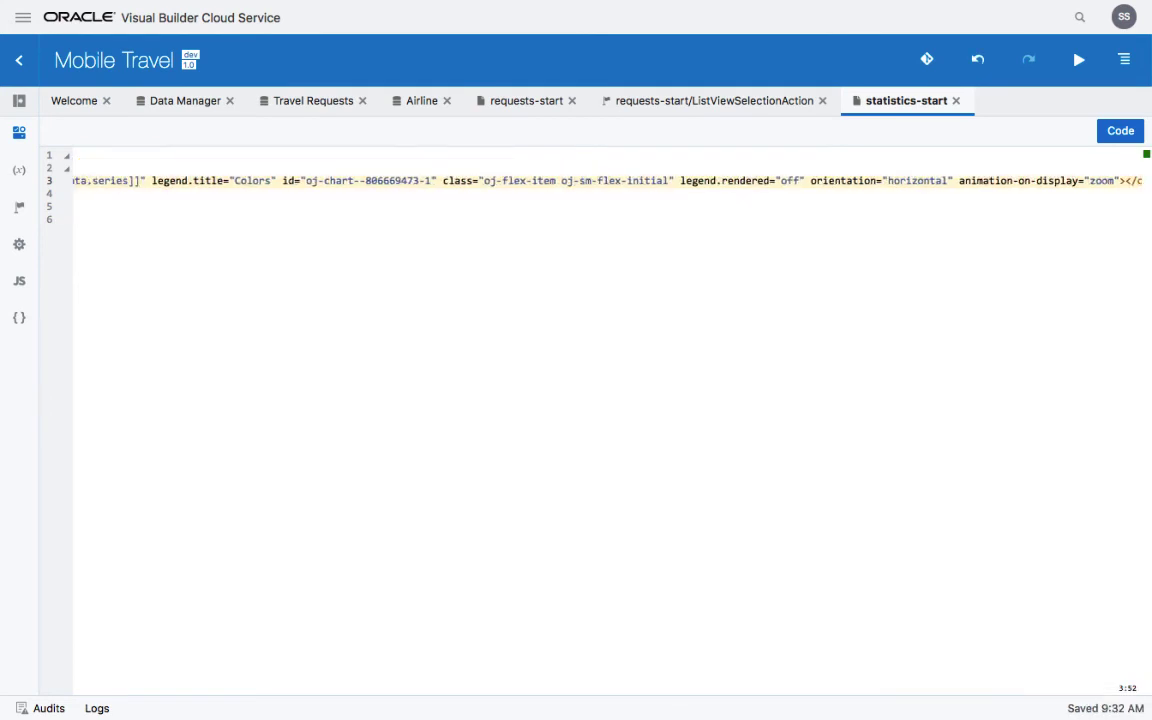
scroll(608, 400, "left", 9)
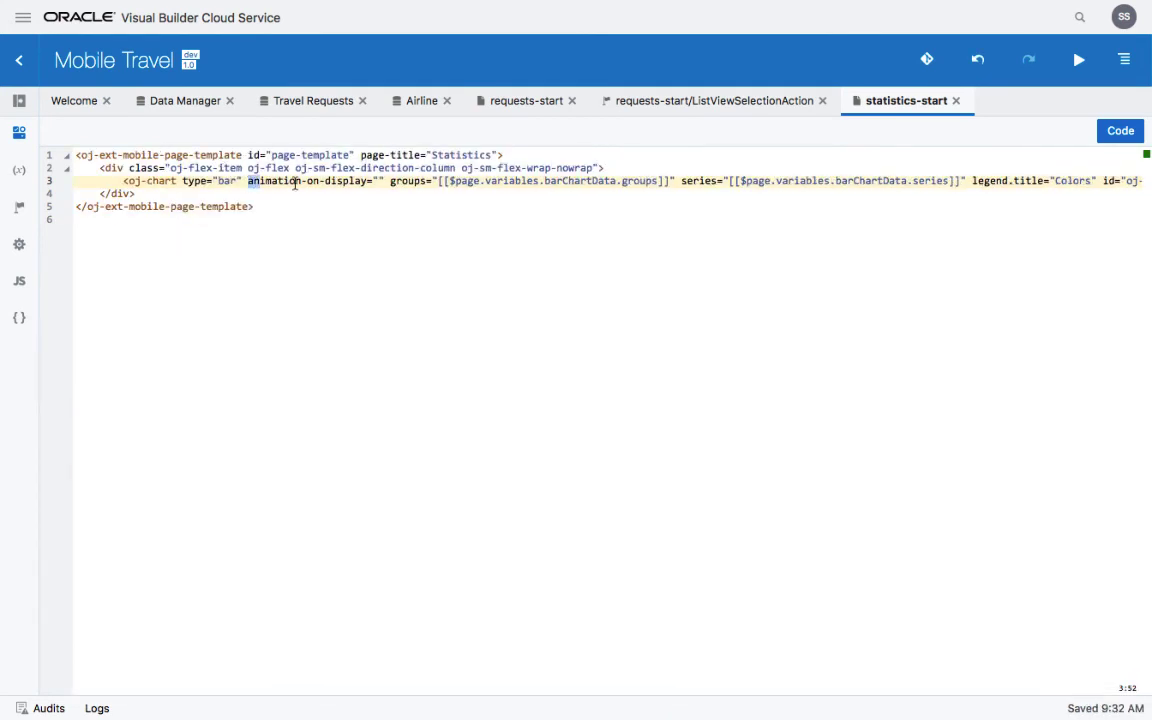
left_click_drag(249, 183, 383, 183)
key("BackSpace")
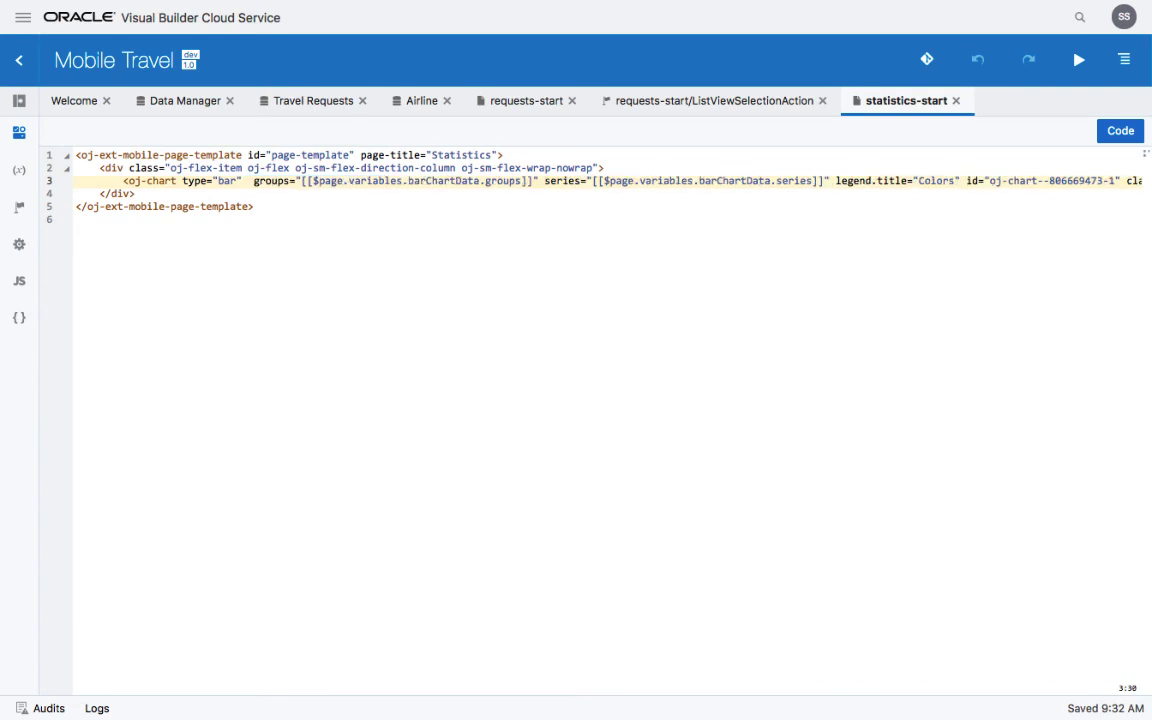
Look at the code actions offered for the barChartData.groups reference, and return to the page's design view
scroll(363, 183, "right", 2)
right_click(352, 190)
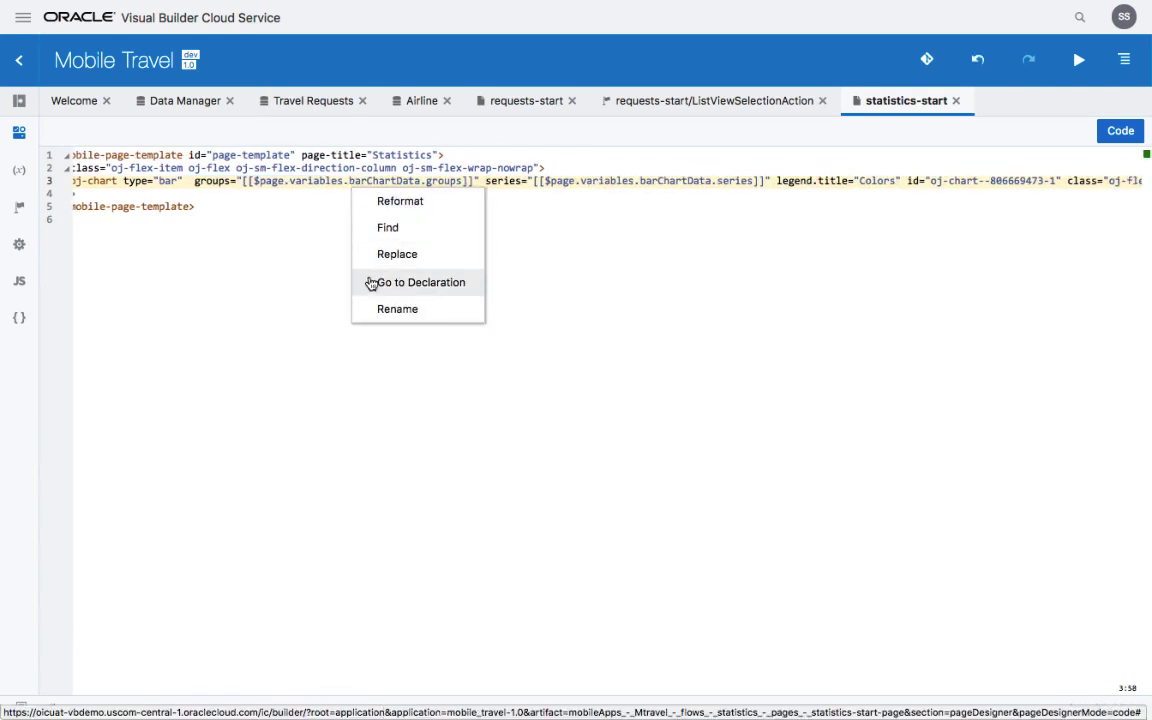
scroll(213, 265, "left", 2)
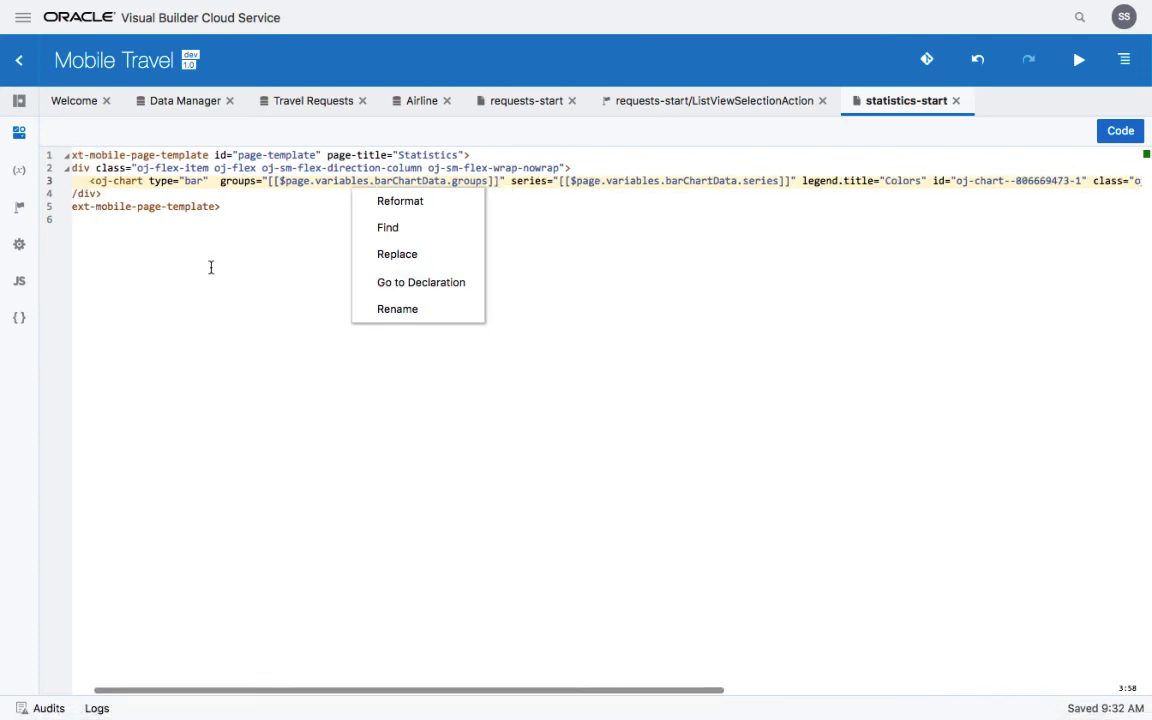
left_click(211, 267)
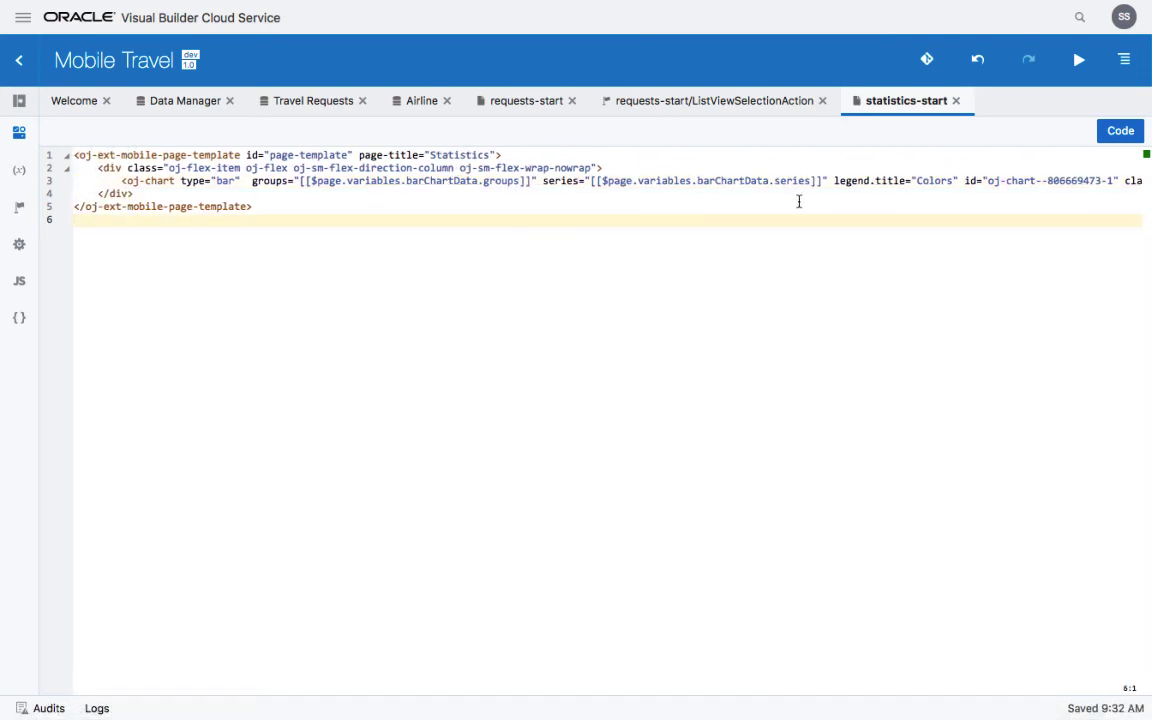
left_click(1120, 134)
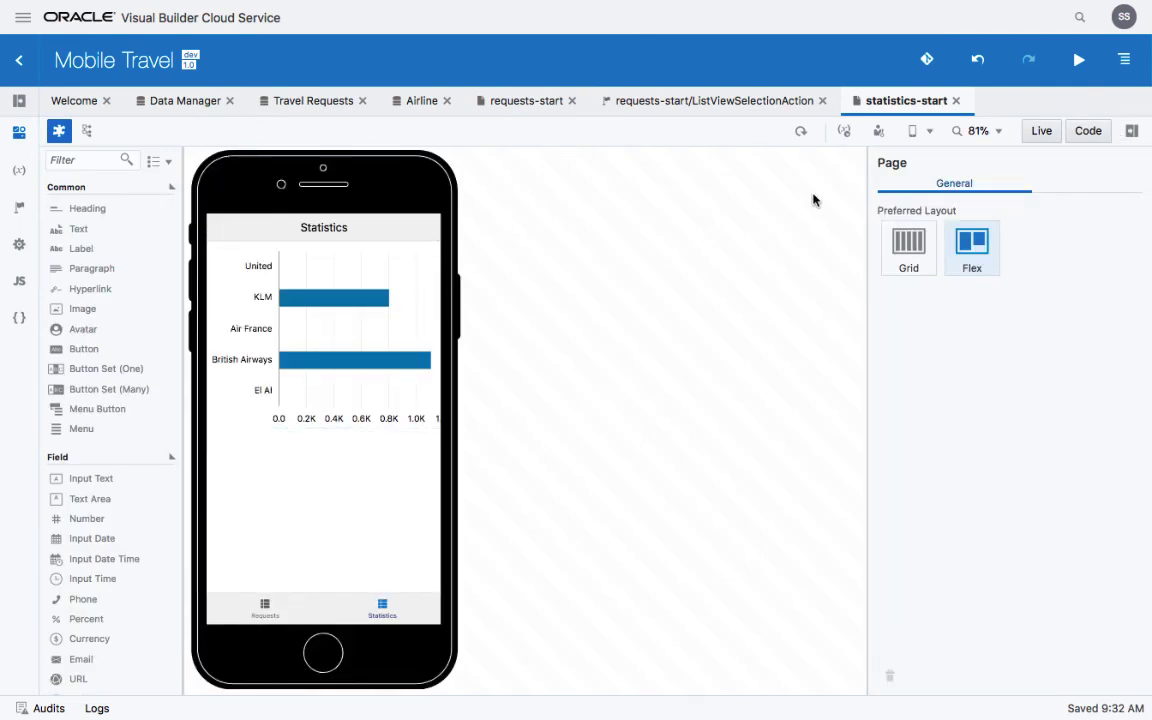
Run the app and change the airline of the CA travel request with cost 400 to KLM, saving the record
left_click(1078, 61)
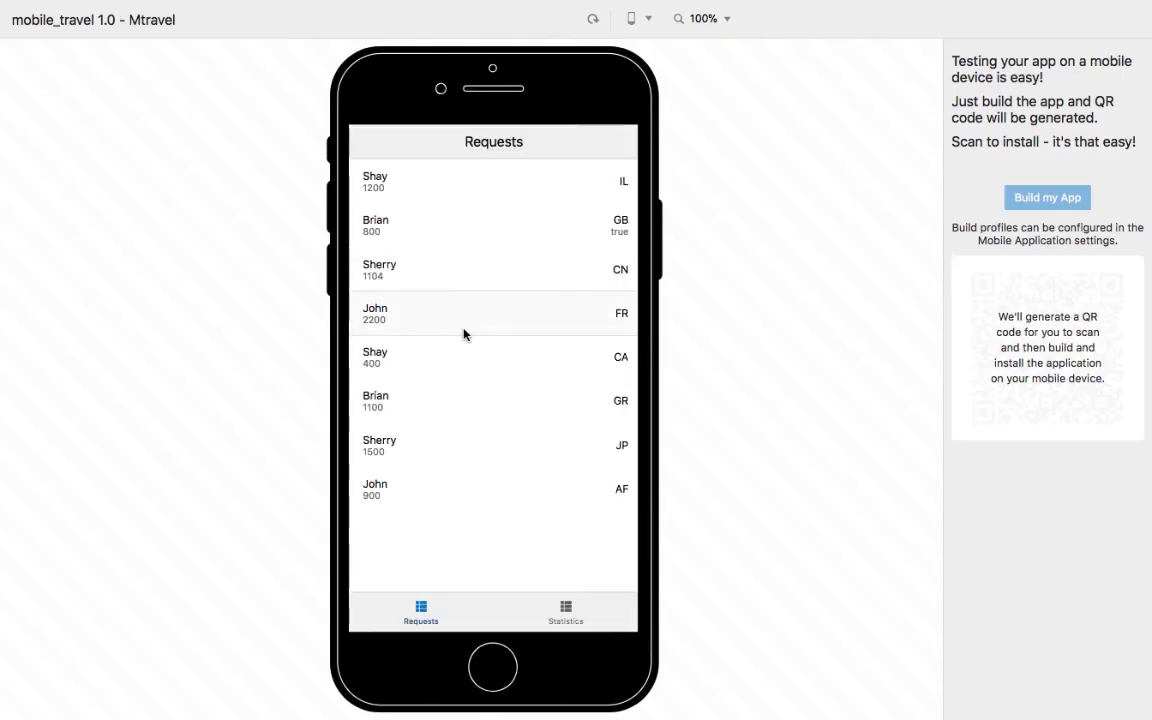
left_click(463, 355)
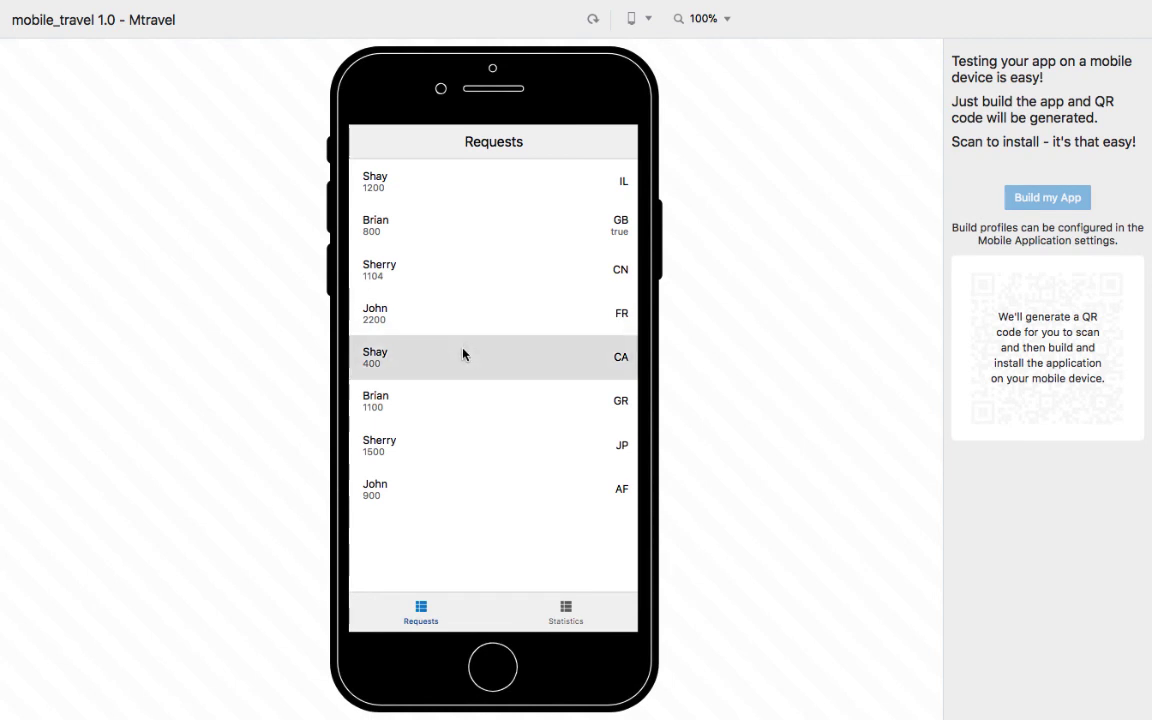
left_click(612, 282)
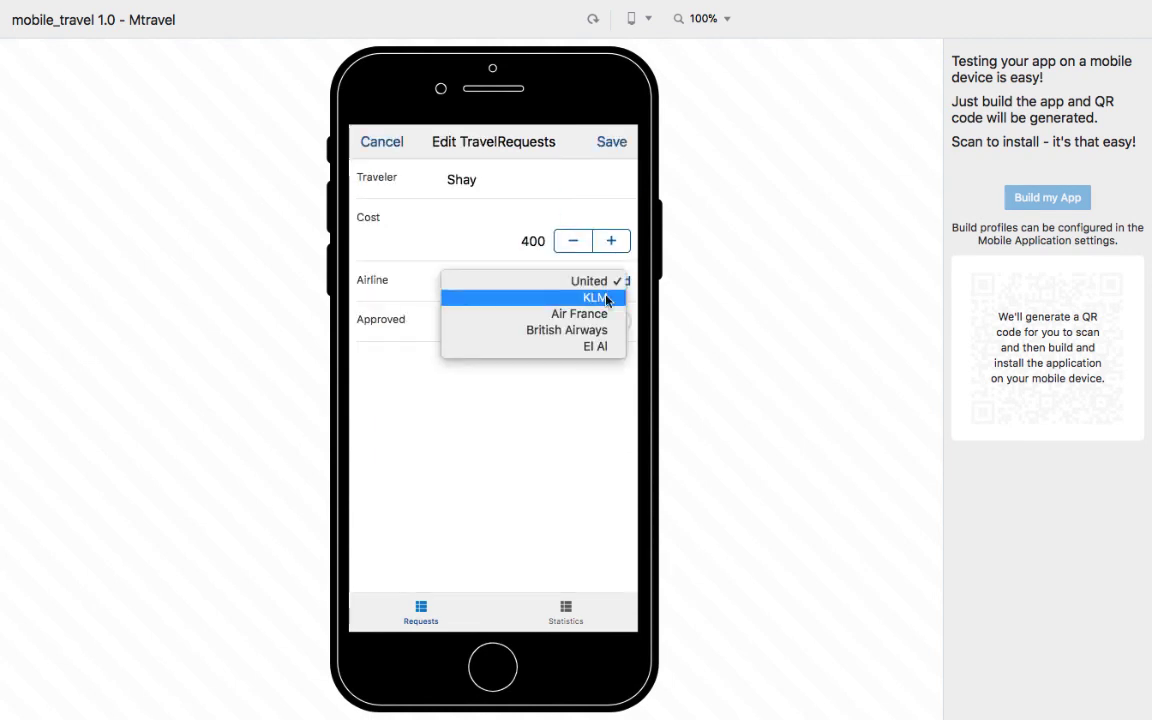
left_click(596, 298)
left_click(612, 142)
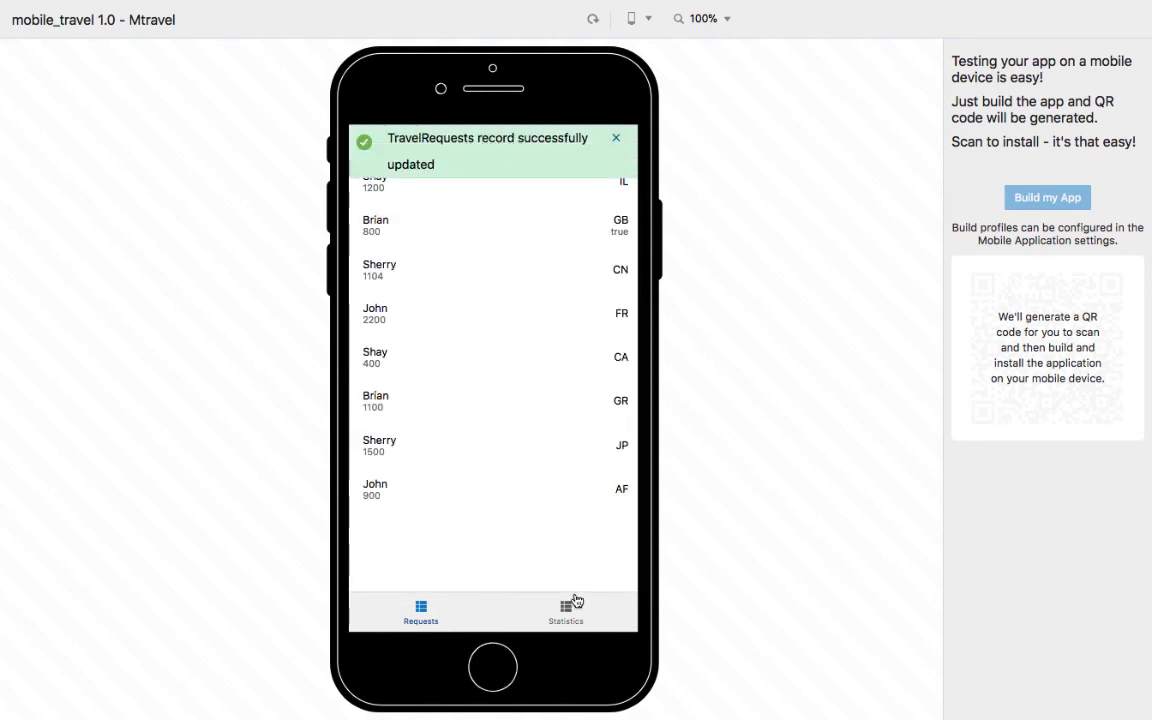
Examine the airline cost bars on the running app's Statistics page, and return to the builder
left_click(574, 614)
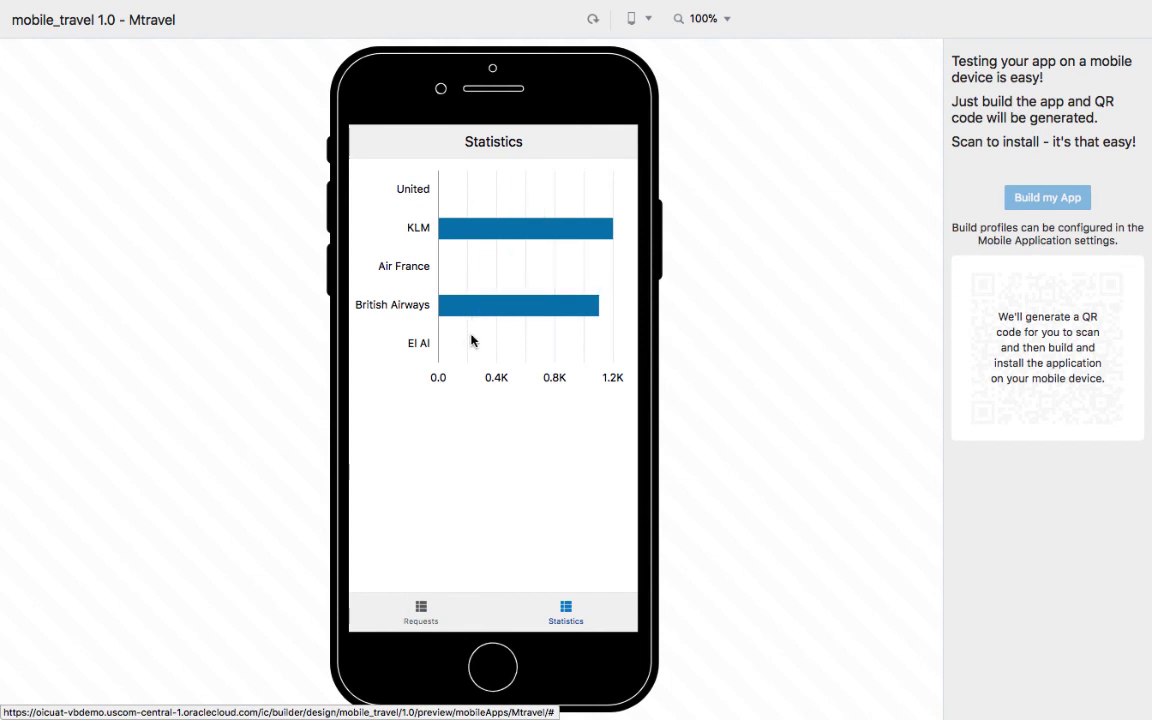
mouse_move(496, 301)
mouse_move(510, 234)
left_click(422, 614)
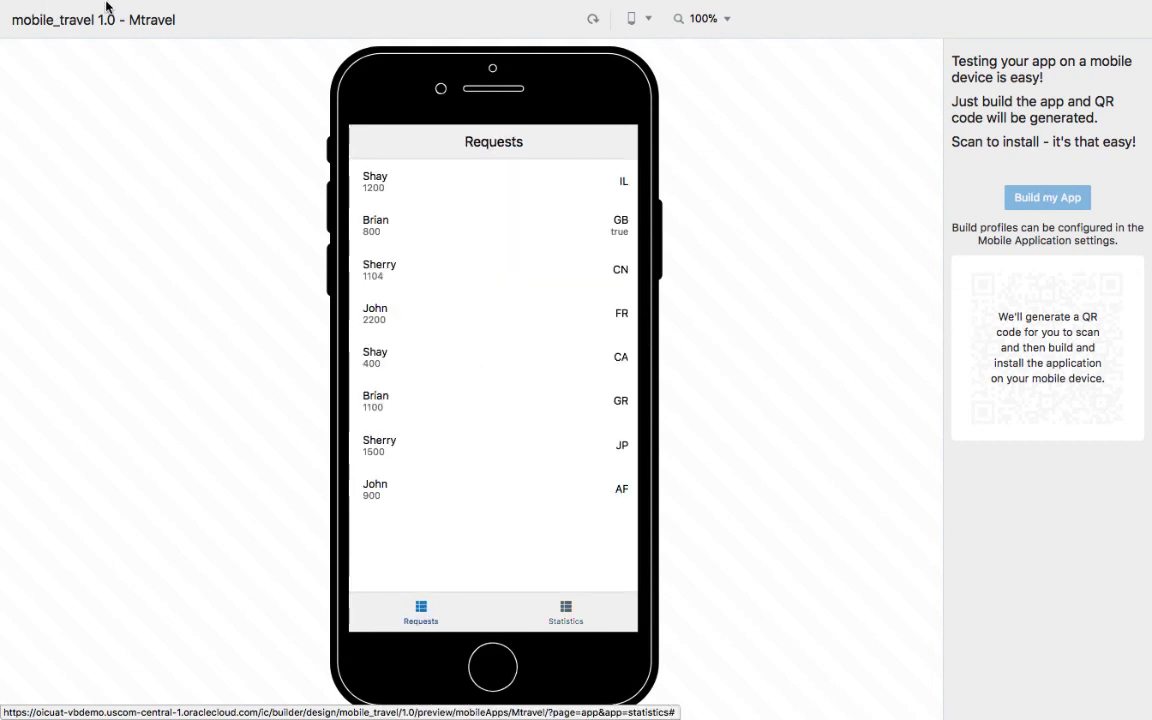
mouse_move(131, 22)
left_click(100, 37)
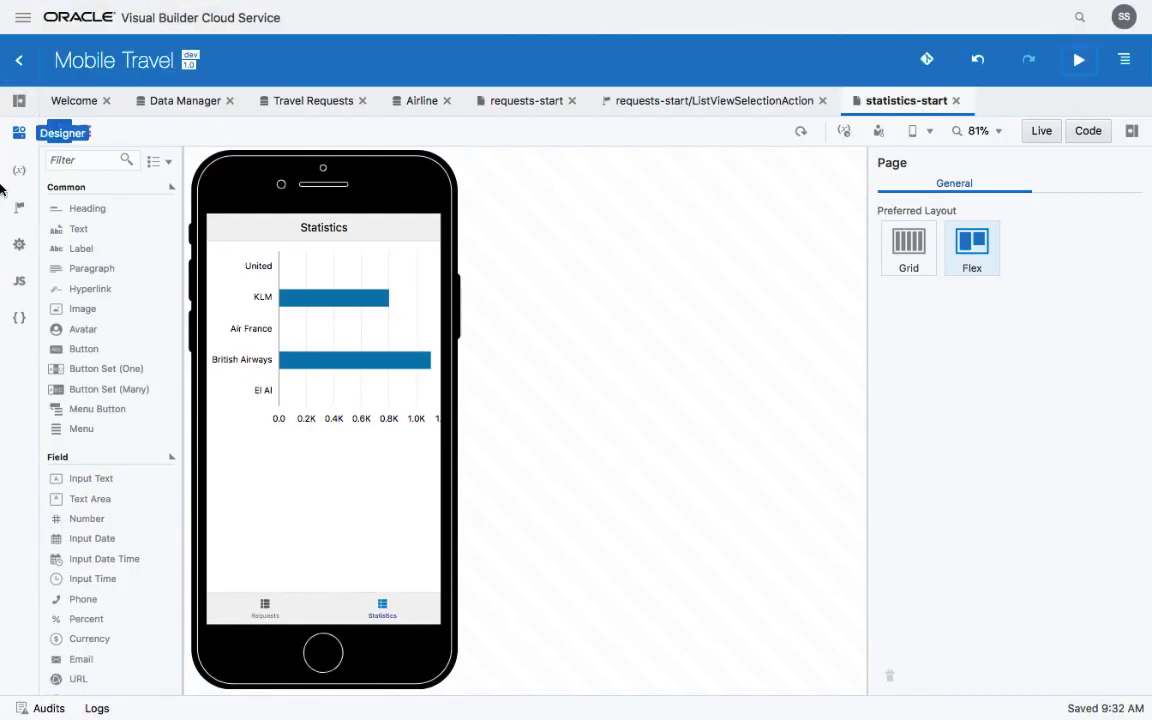
Open the build profiles in the Mtravel mobile app's settings
left_click(19, 101)
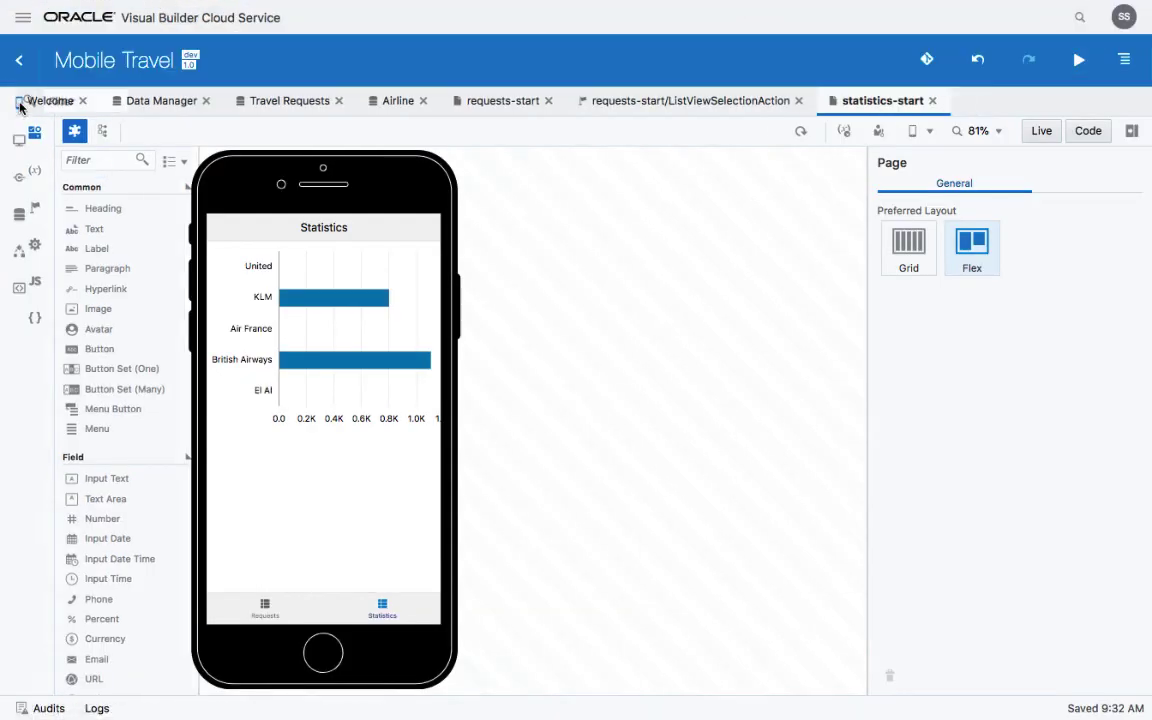
left_click(97, 162)
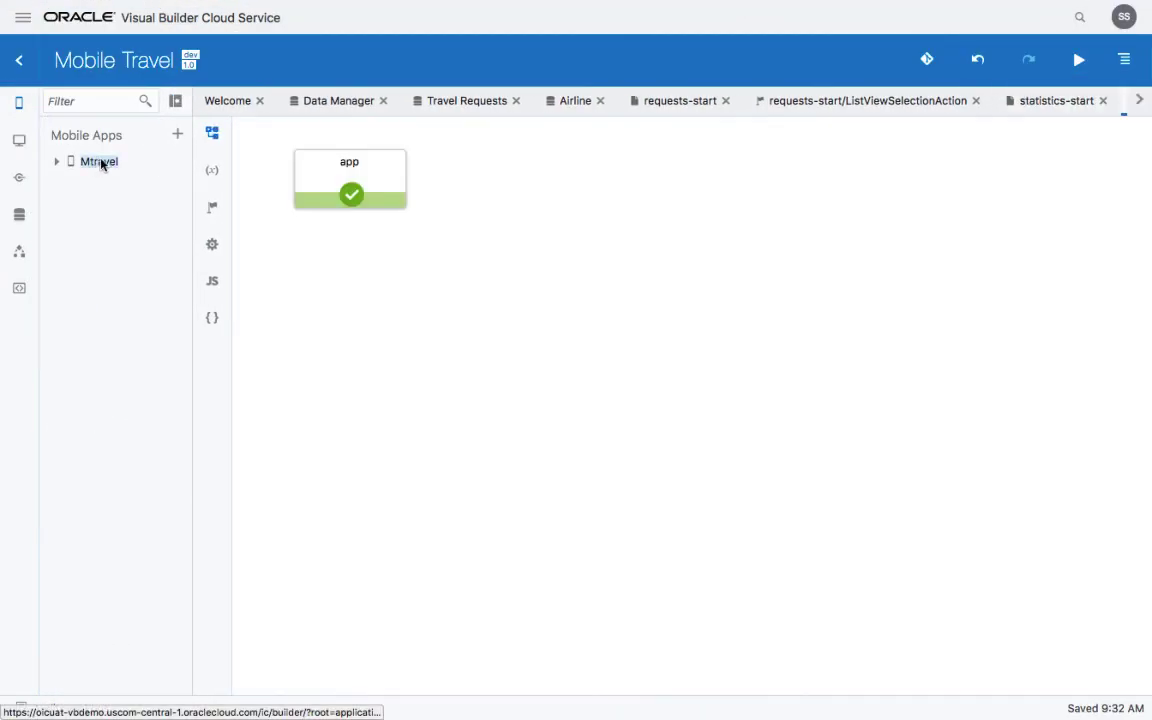
left_click(212, 244)
left_click(398, 145)
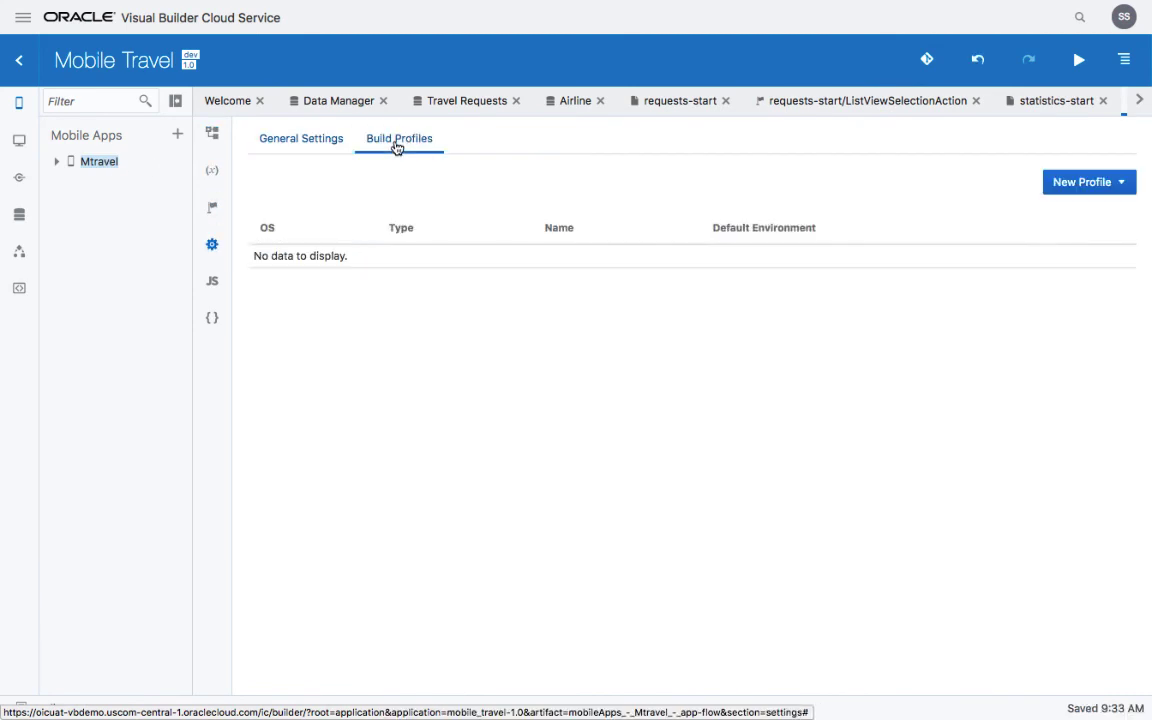
Start a new Android build profile named AnroidSample and upload the .p12 keystore file from the Demos folder
left_click(1104, 186)
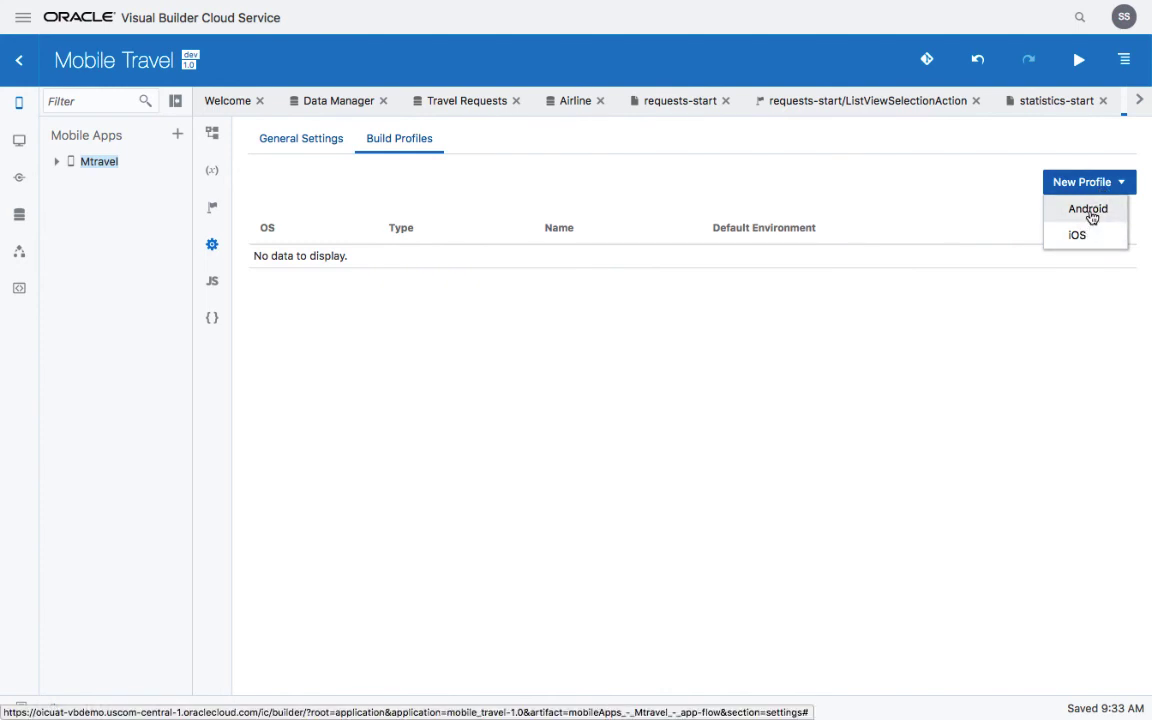
left_click(1089, 211)
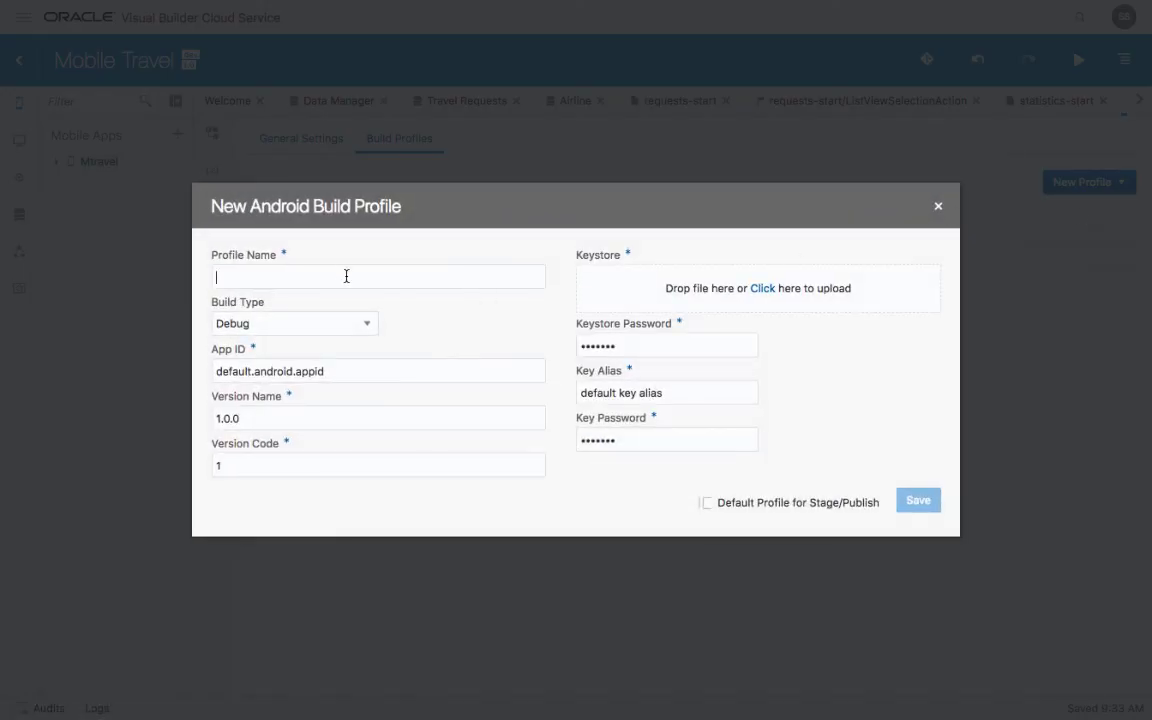
type("AnroidSample")
left_click(763, 289)
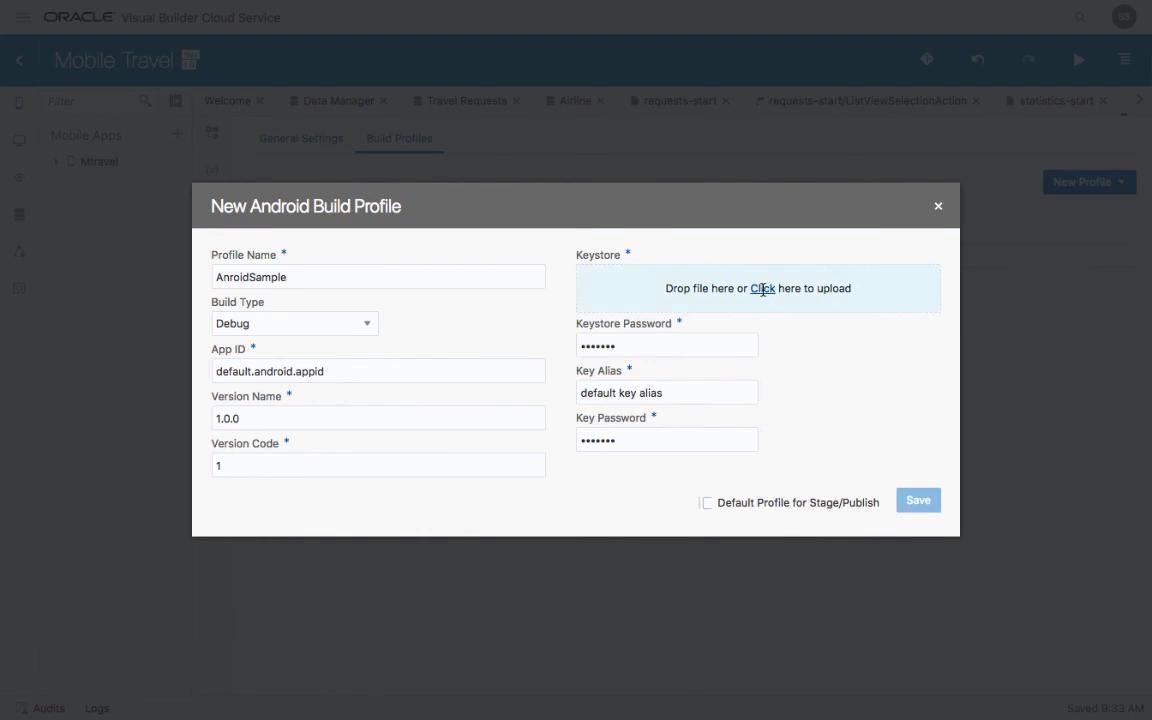
left_click(512, 66)
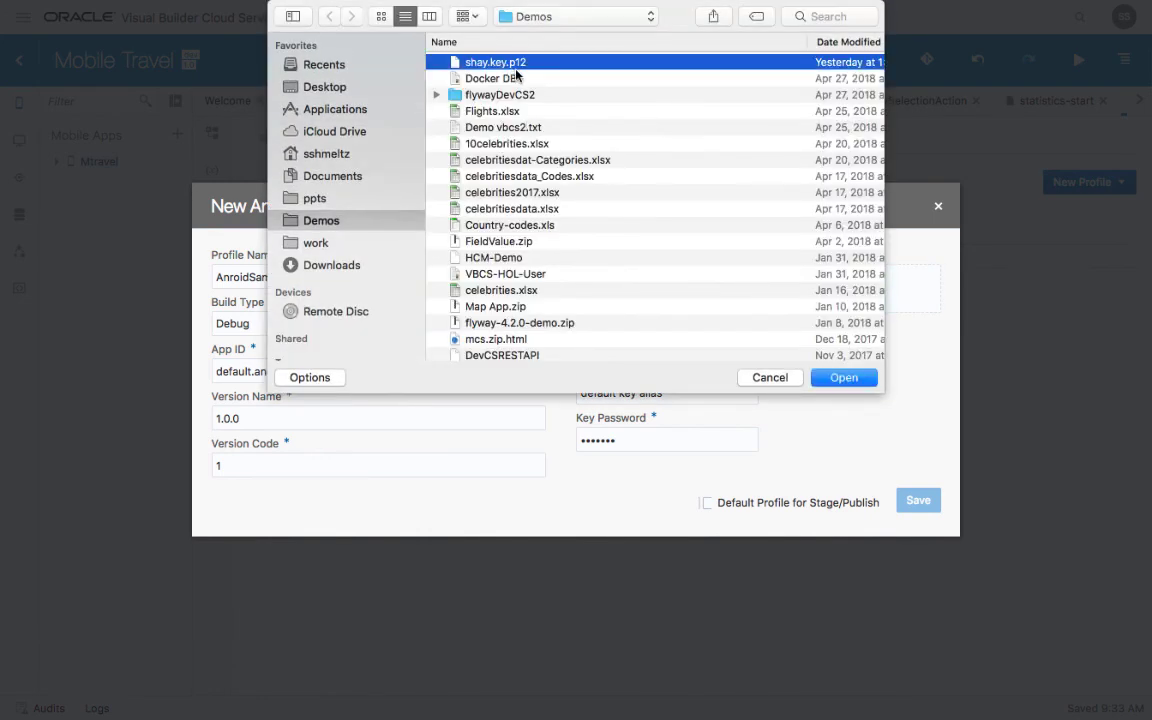
left_click(848, 375)
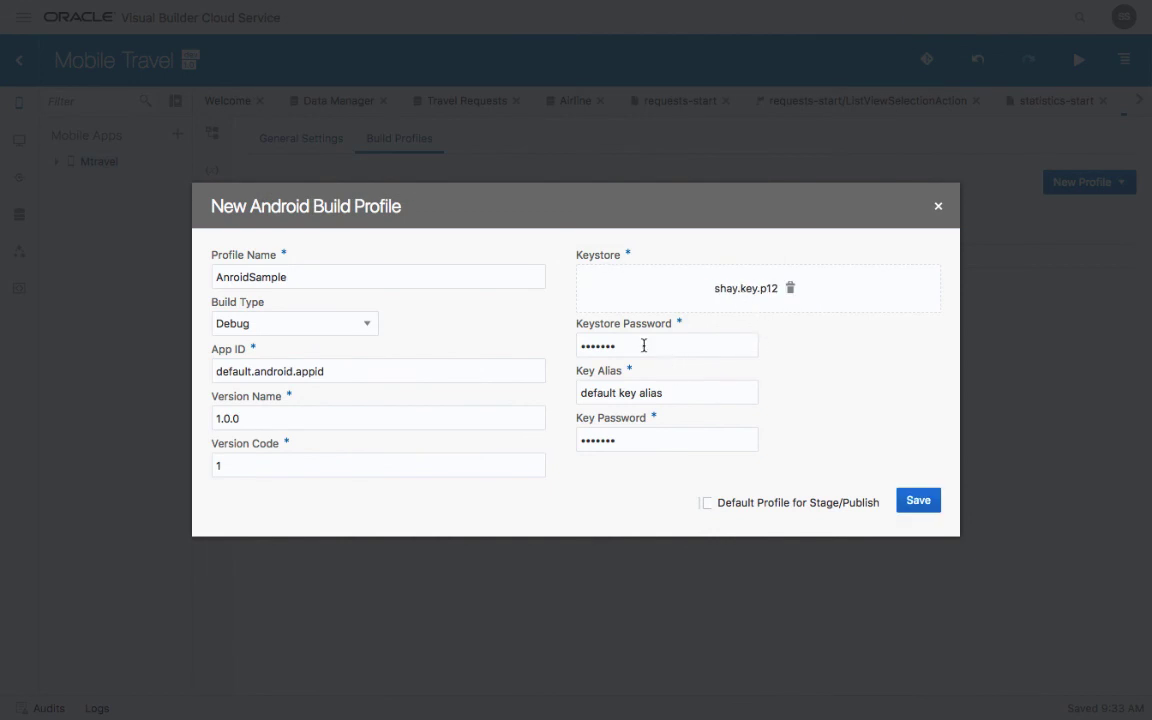
Enter the keystore password, key alias and key password, and save the profile as the default for Stage/Publish
left_click_drag(644, 346, 524, 342)
type("password")
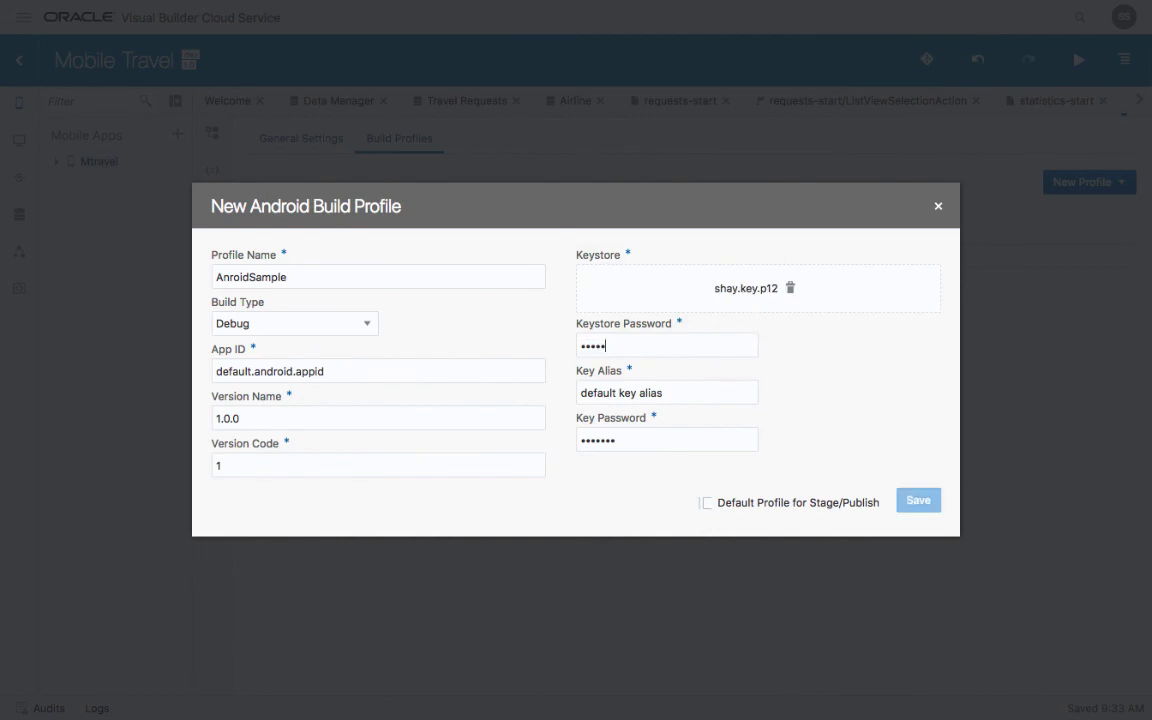
key("Tab")
type("shay")
key("Tab")
type("password")
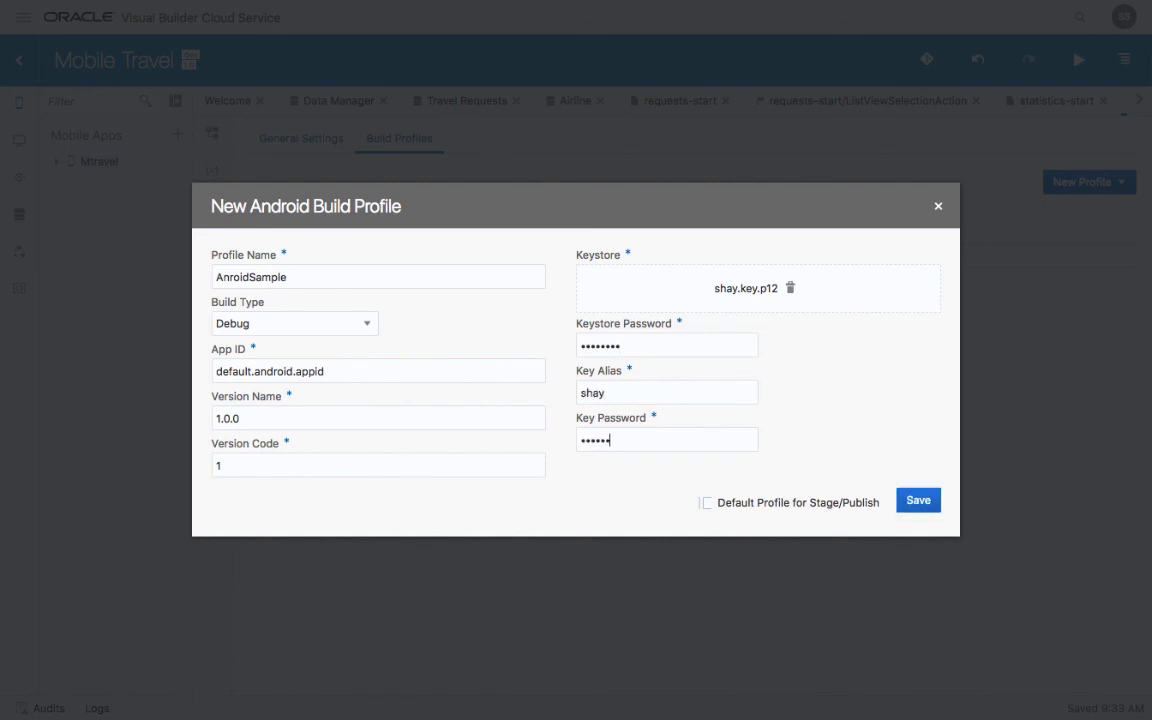
left_click(793, 504)
left_click(925, 502)
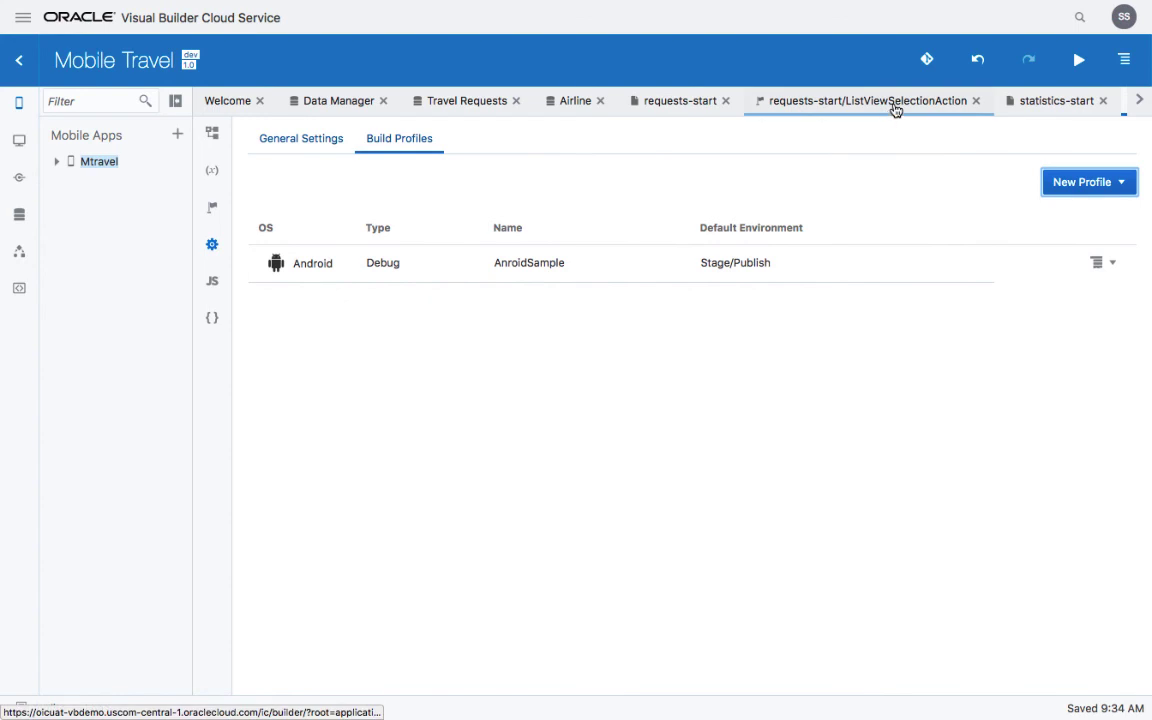
Run the Mtravel app from its app page and build it for installation on mobile devices
left_click(211, 132)
double_click(387, 183)
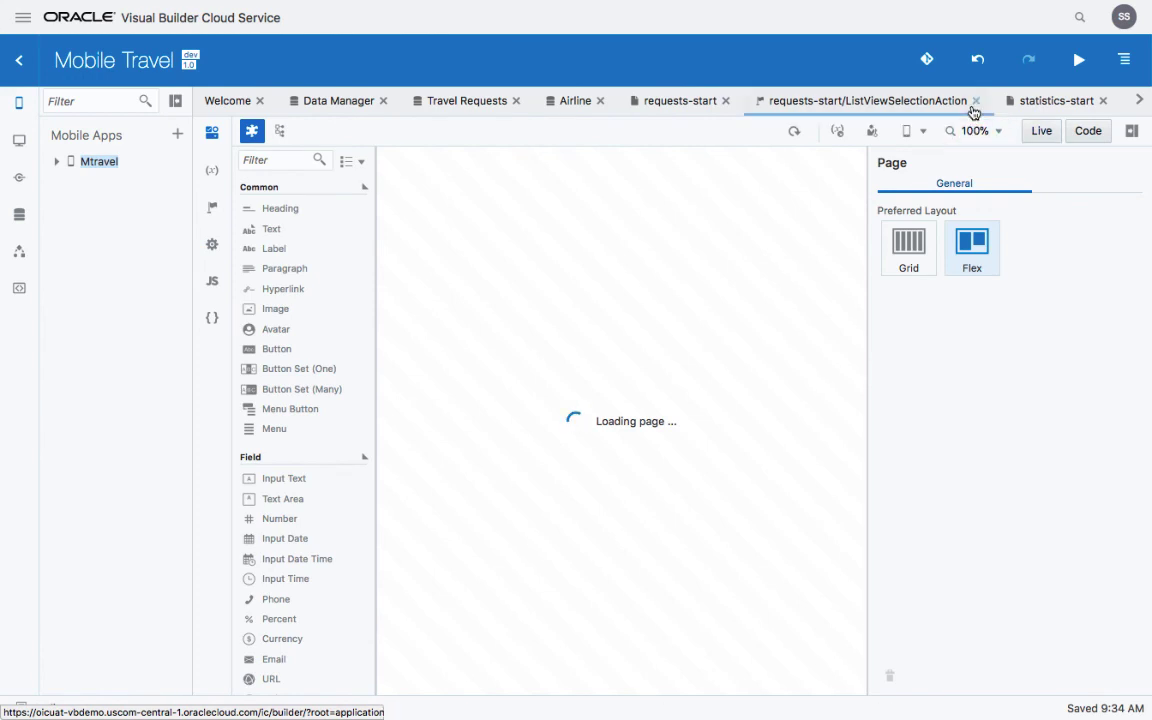
left_click(1078, 60)
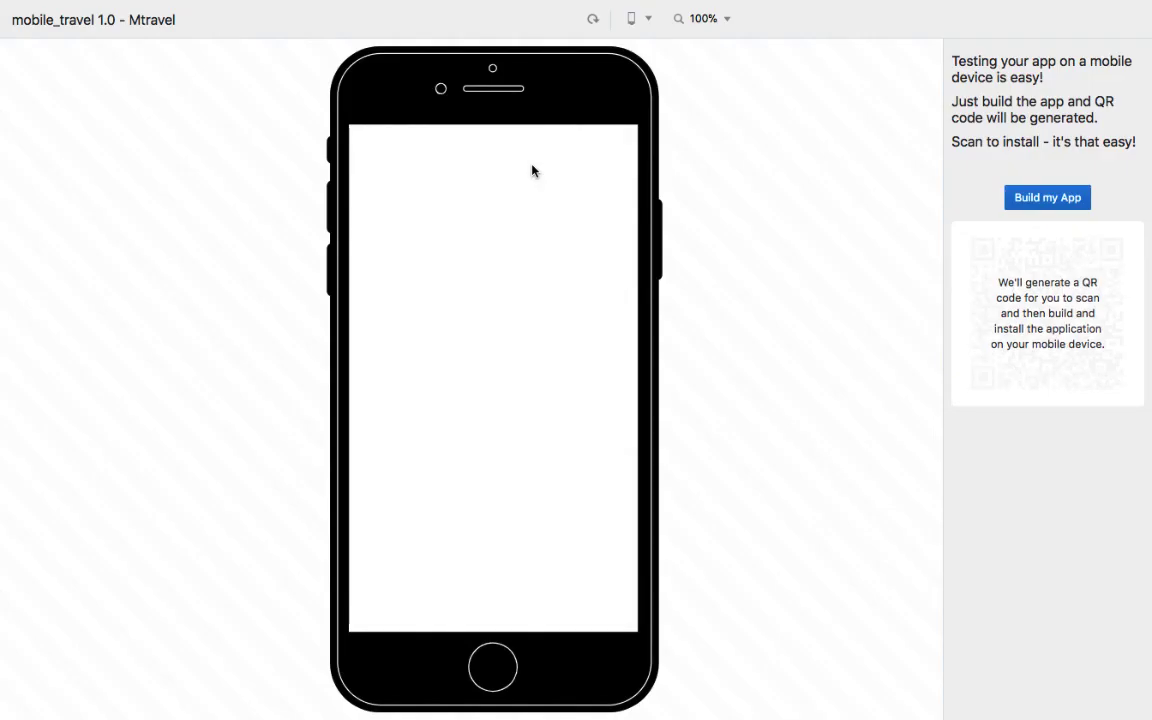
left_click(1046, 201)
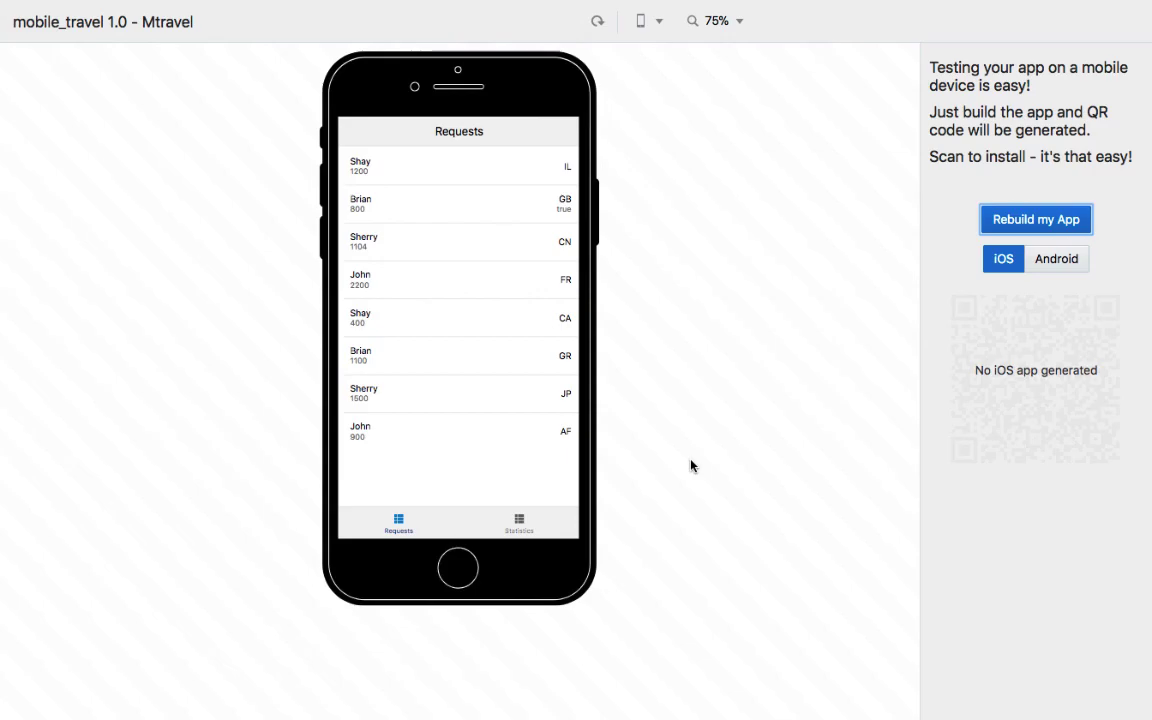
Show the Android build's QR code and bring the Chrome window with it in front of the DroidAtScreen window
left_click(1083, 259)
key("ctrl+super+f")
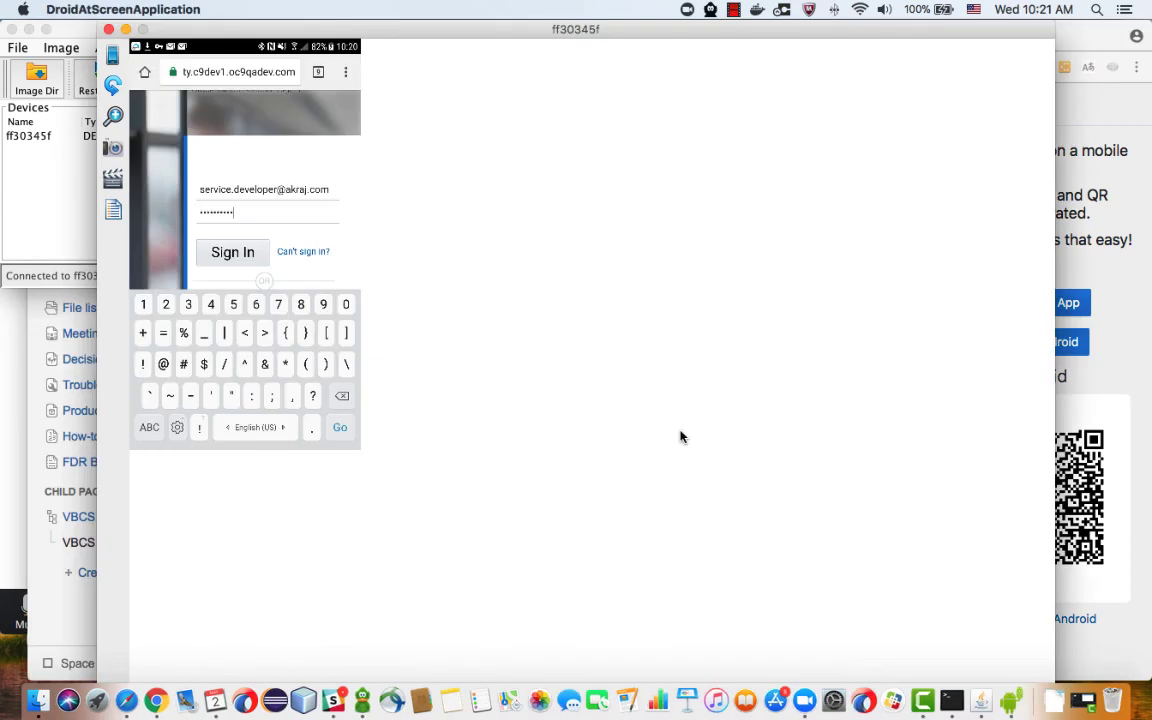
left_click(1121, 258)
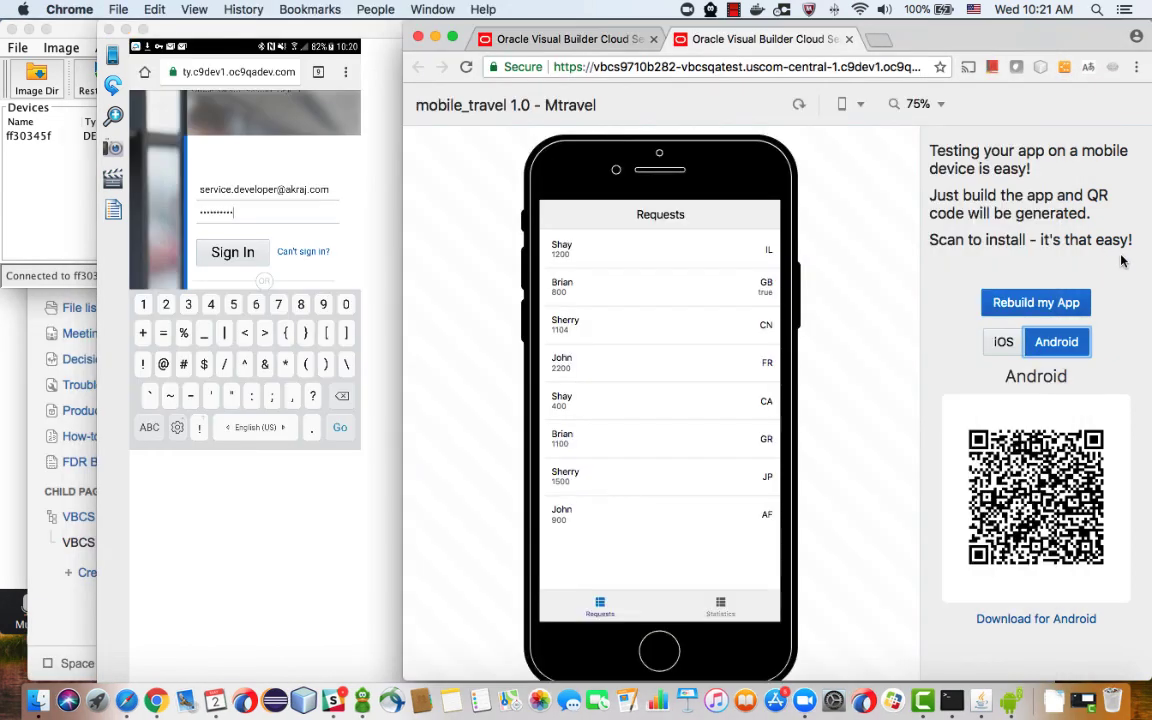